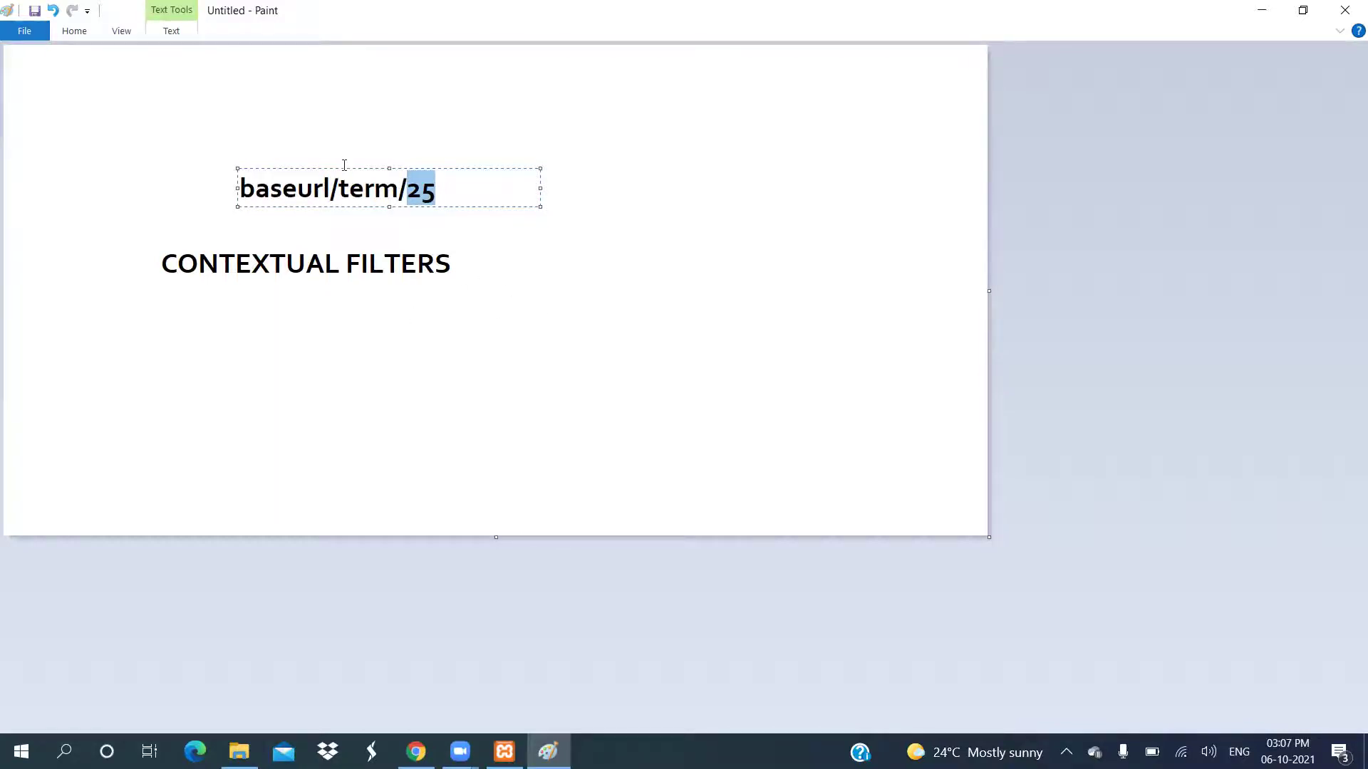
Move the baseurl/term/25 text higher on the canvas and switch to Chrome.
left_click_drag(344, 166, 345, 79)
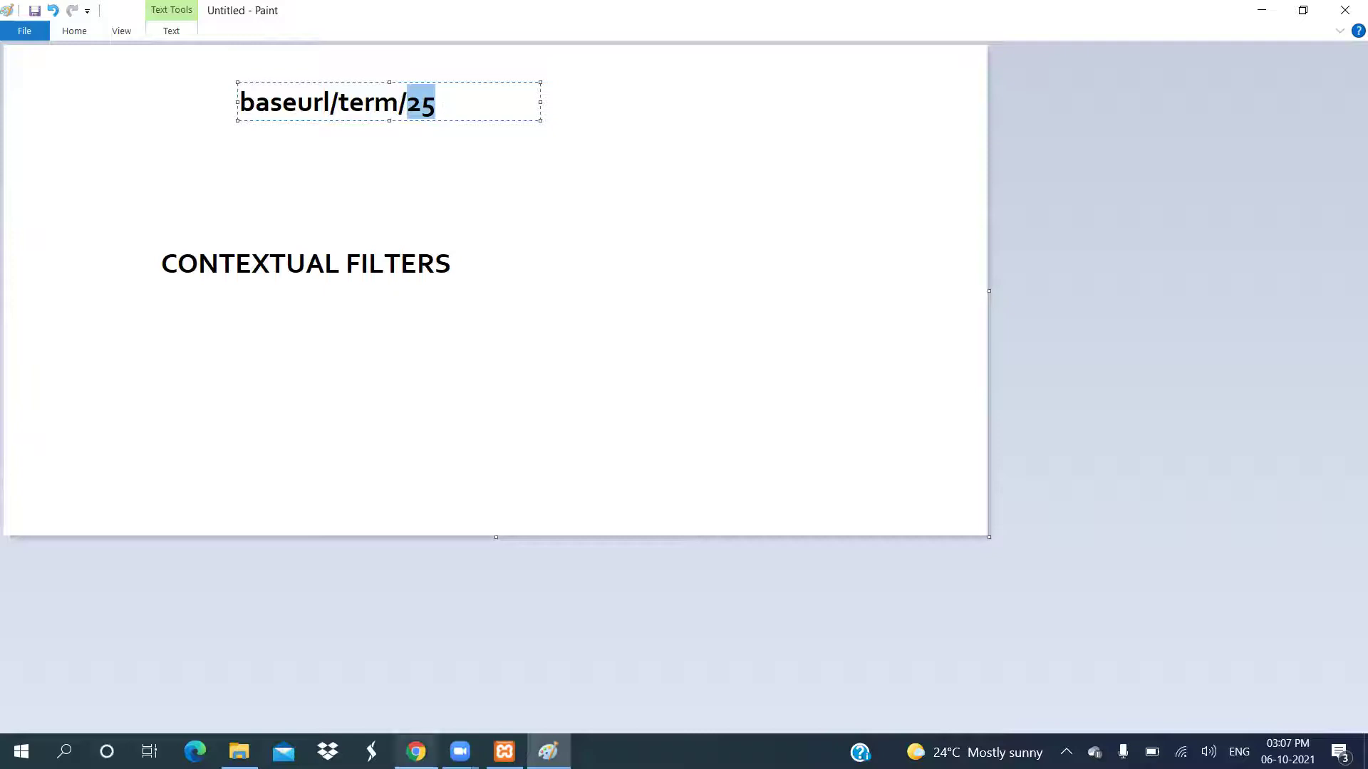
mouse_move(416, 752)
left_click(417, 666)
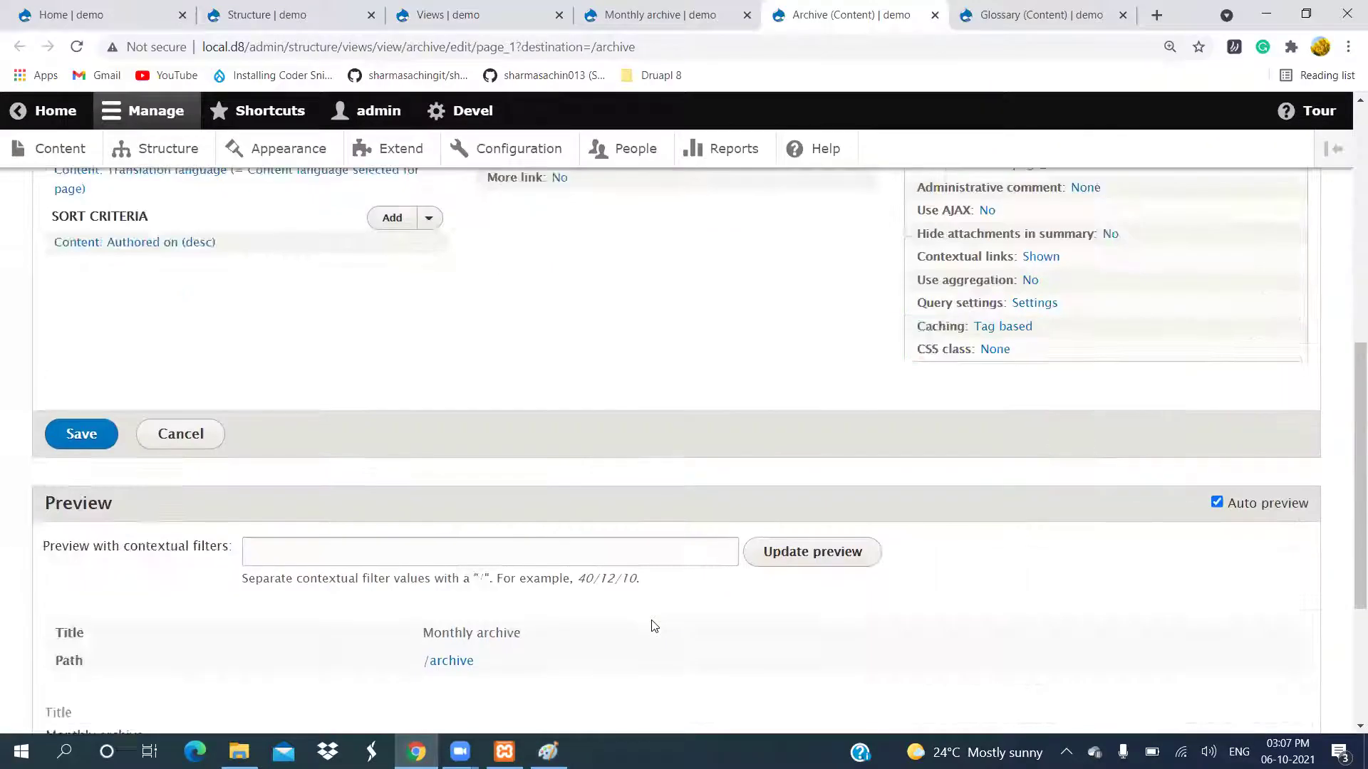
Look over the Archive view's edit page from its display settings down to the preview.
scroll(654, 625, "down", 4)
scroll(654, 625, "up", 10)
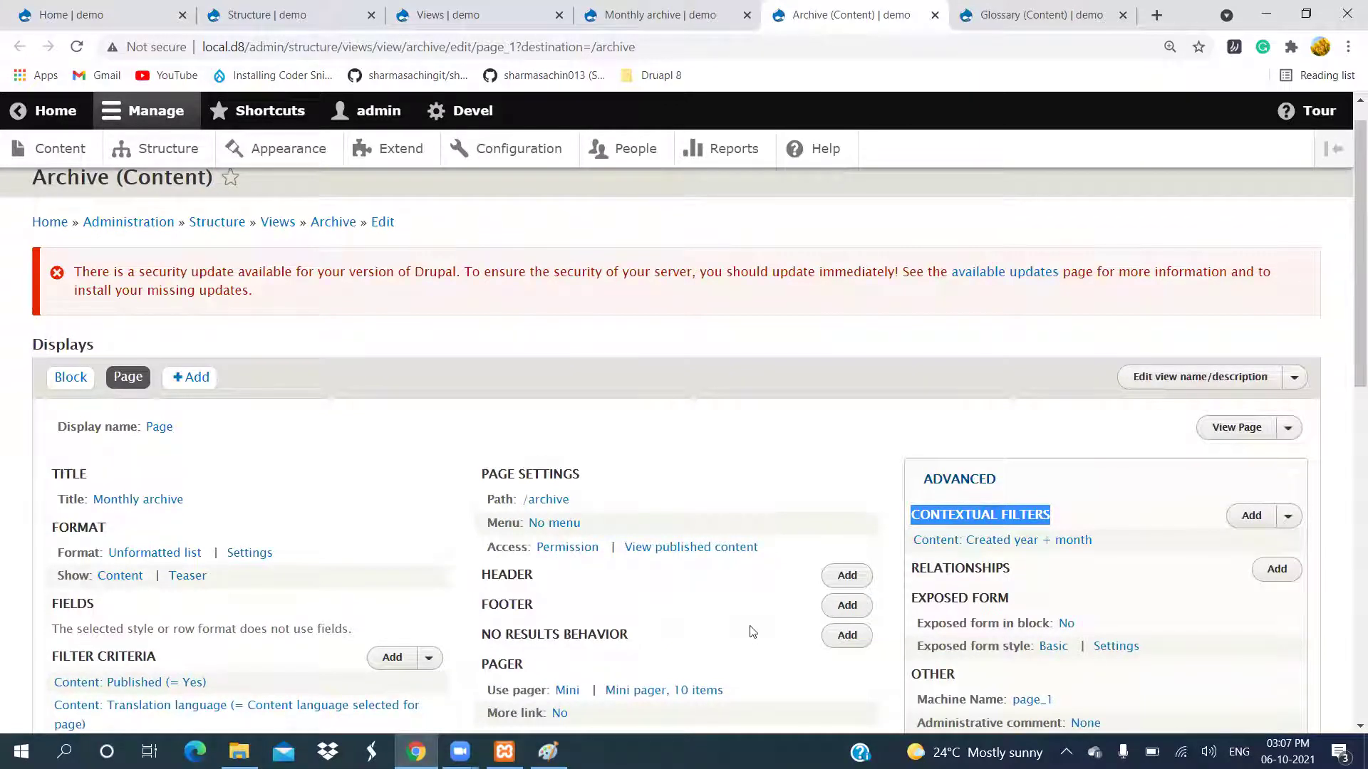
scroll(752, 631, "down", 10)
scroll(752, 631, "up", 10)
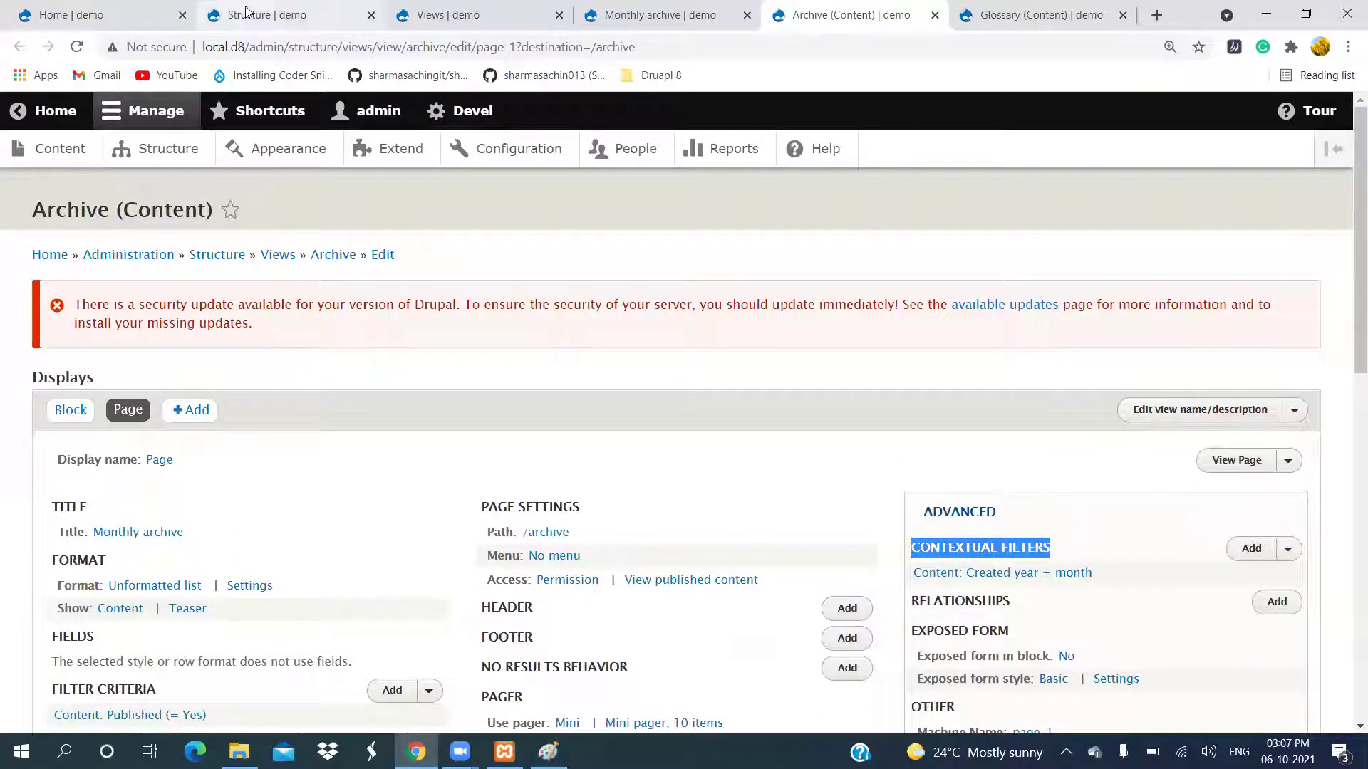
Show the Monthly archive page and examine its list of months and post counts.
left_click(447, 14)
left_click(659, 14)
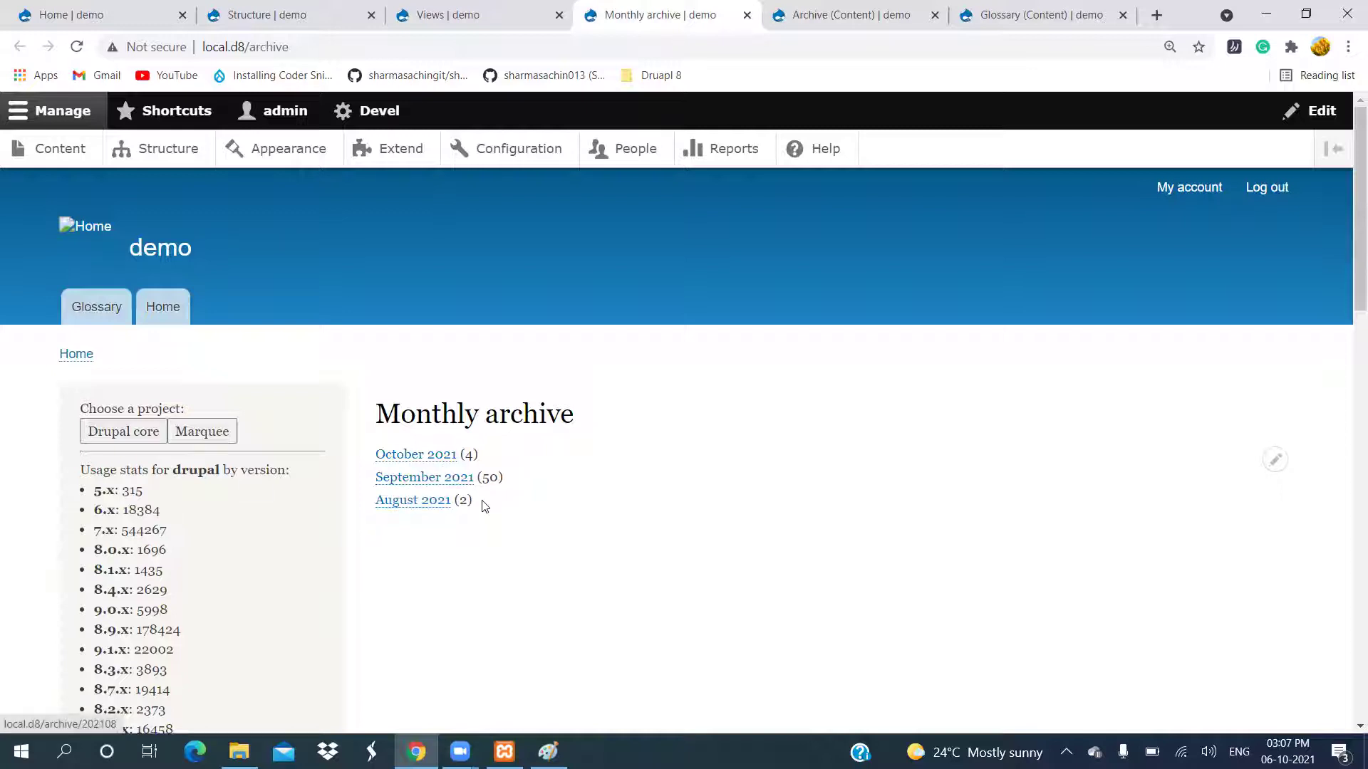
left_click_drag(525, 479, 376, 478)
left_click(478, 458)
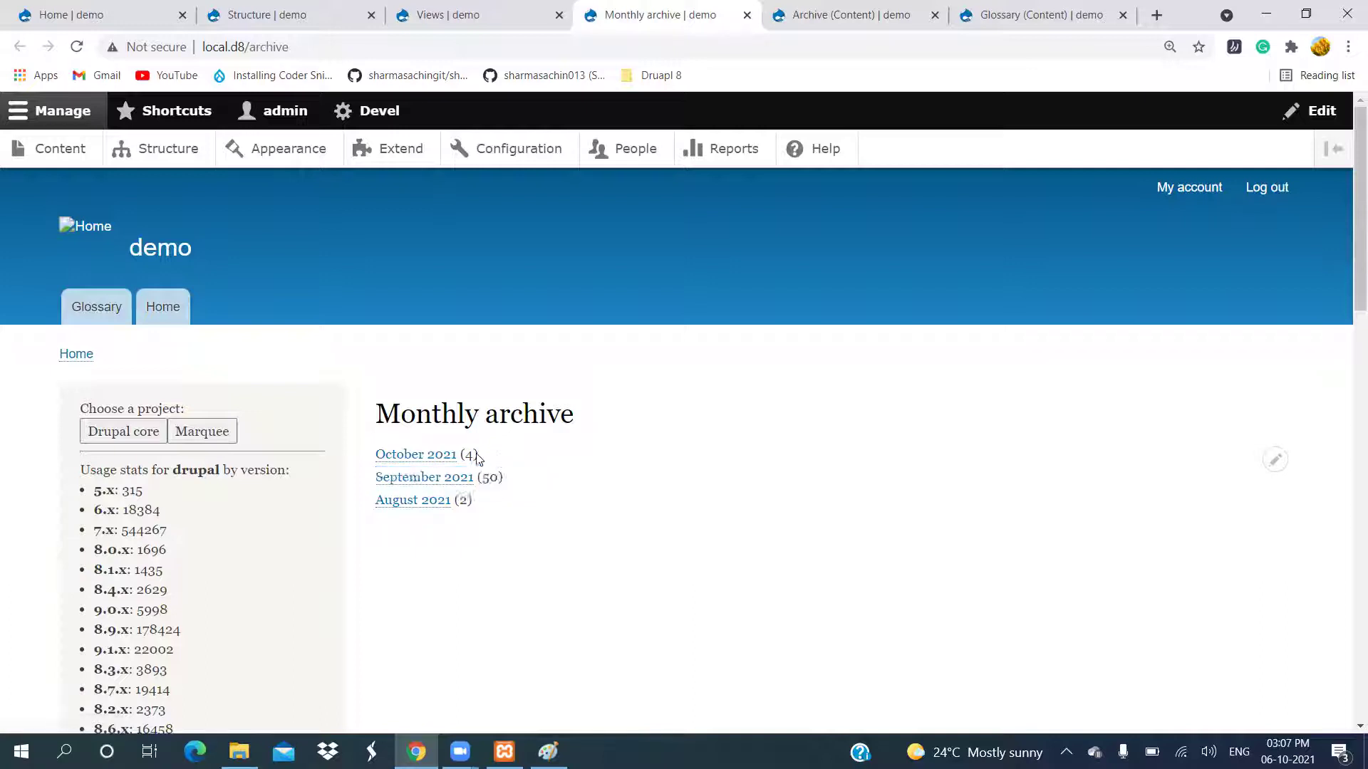
left_click_drag(478, 458, 582, 570)
left_click(580, 571)
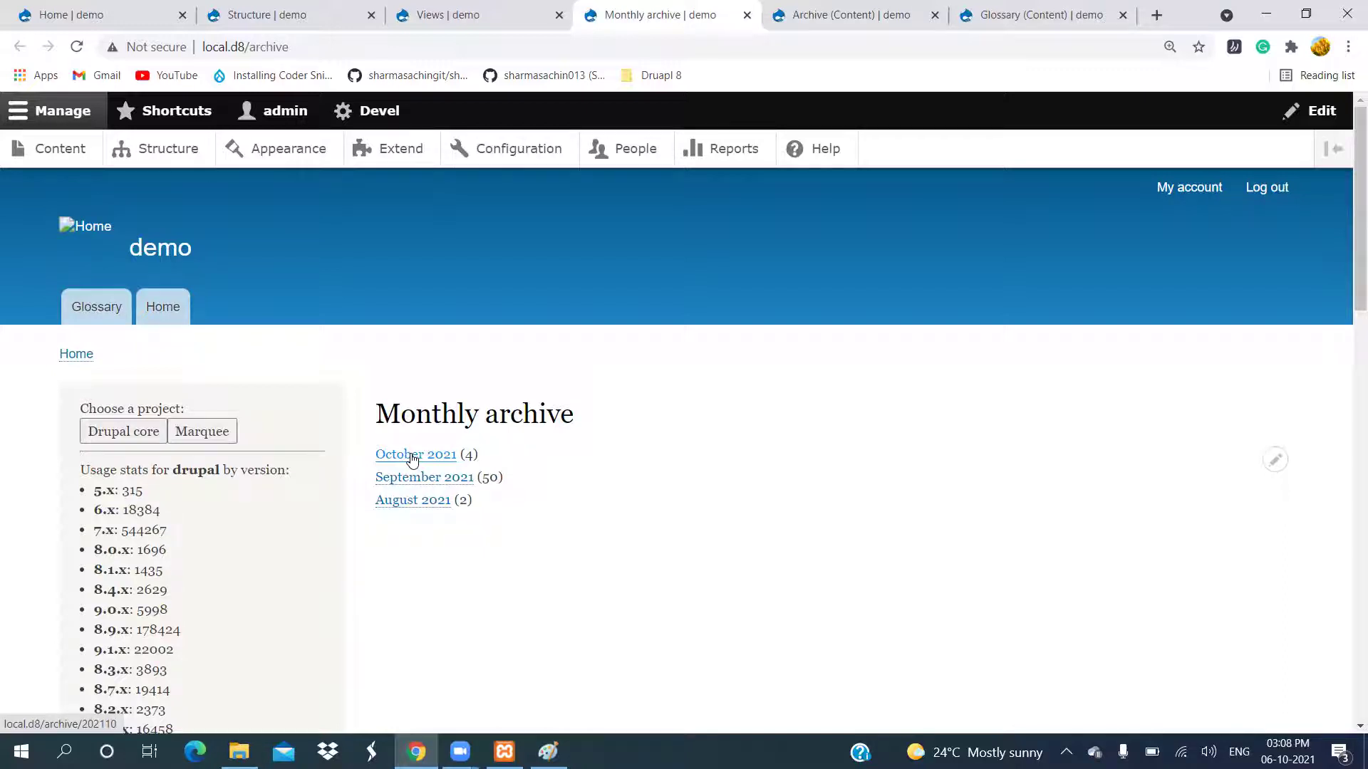
Open the August 2021 archive link in a new tab and look through its posts.
right_click(412, 502)
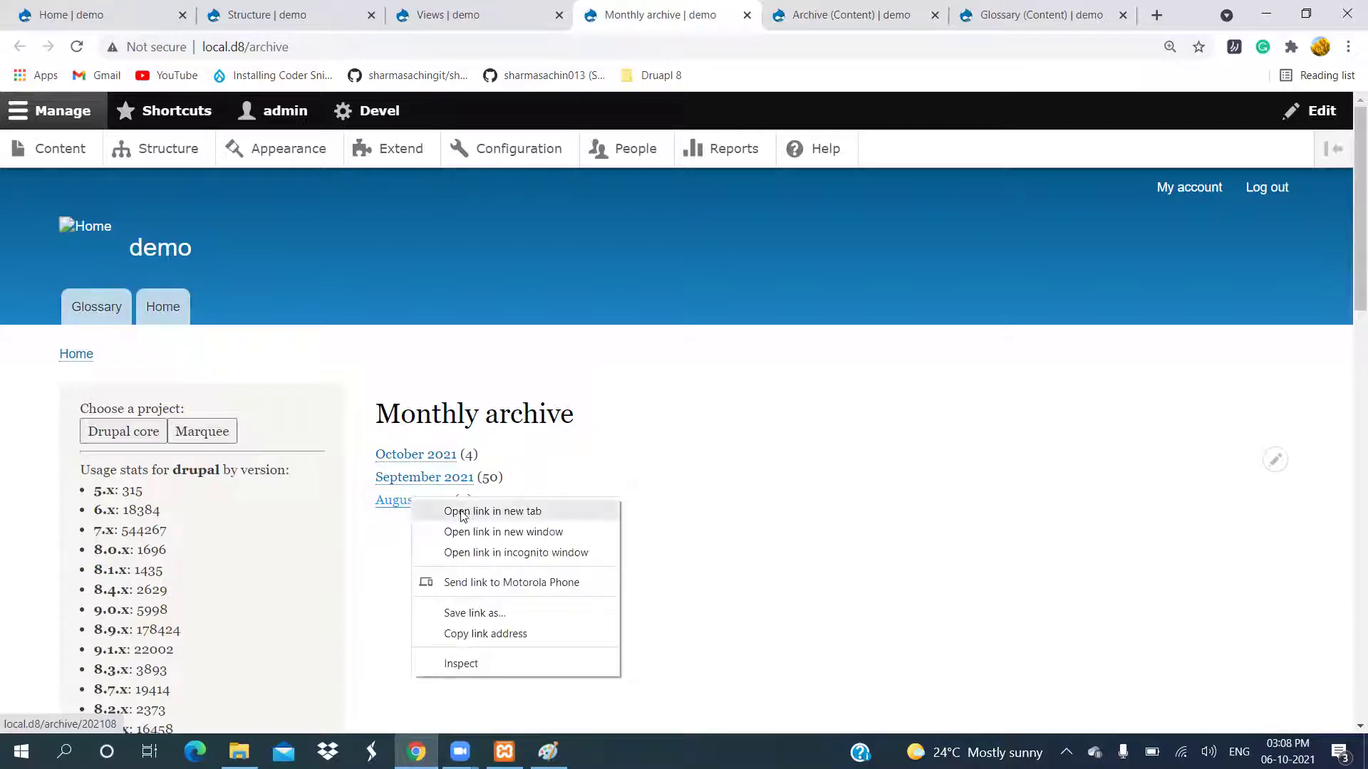
left_click(436, 509)
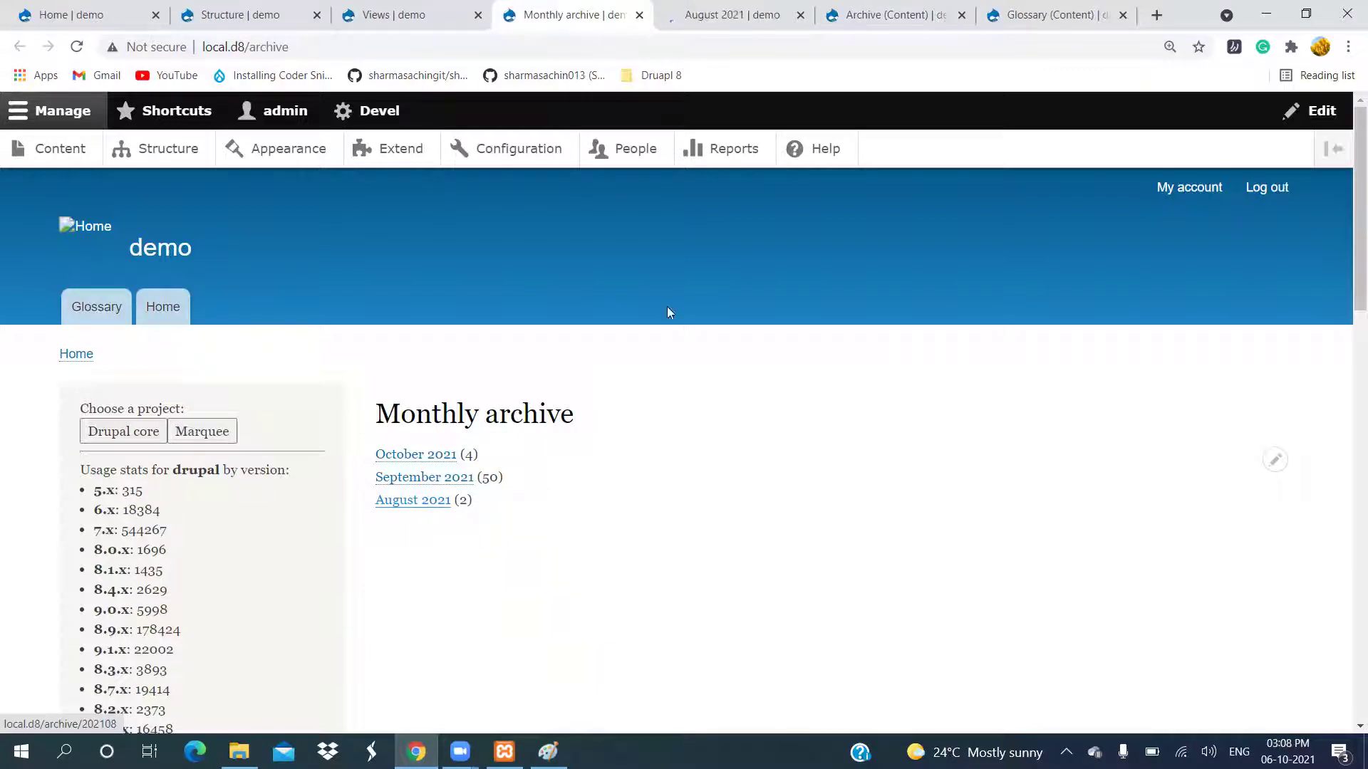
left_click(705, 16)
scroll(701, 321, "down", 3)
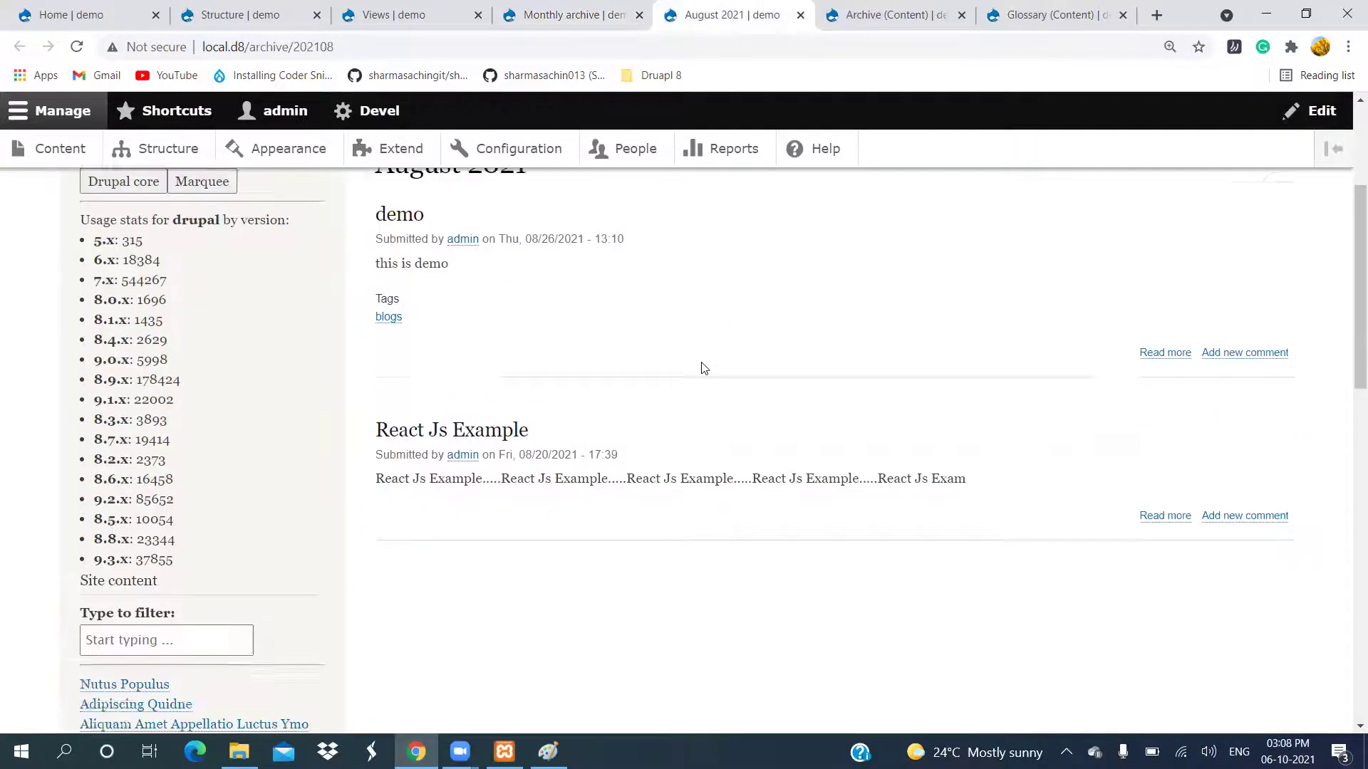
scroll(704, 369, "up", 3)
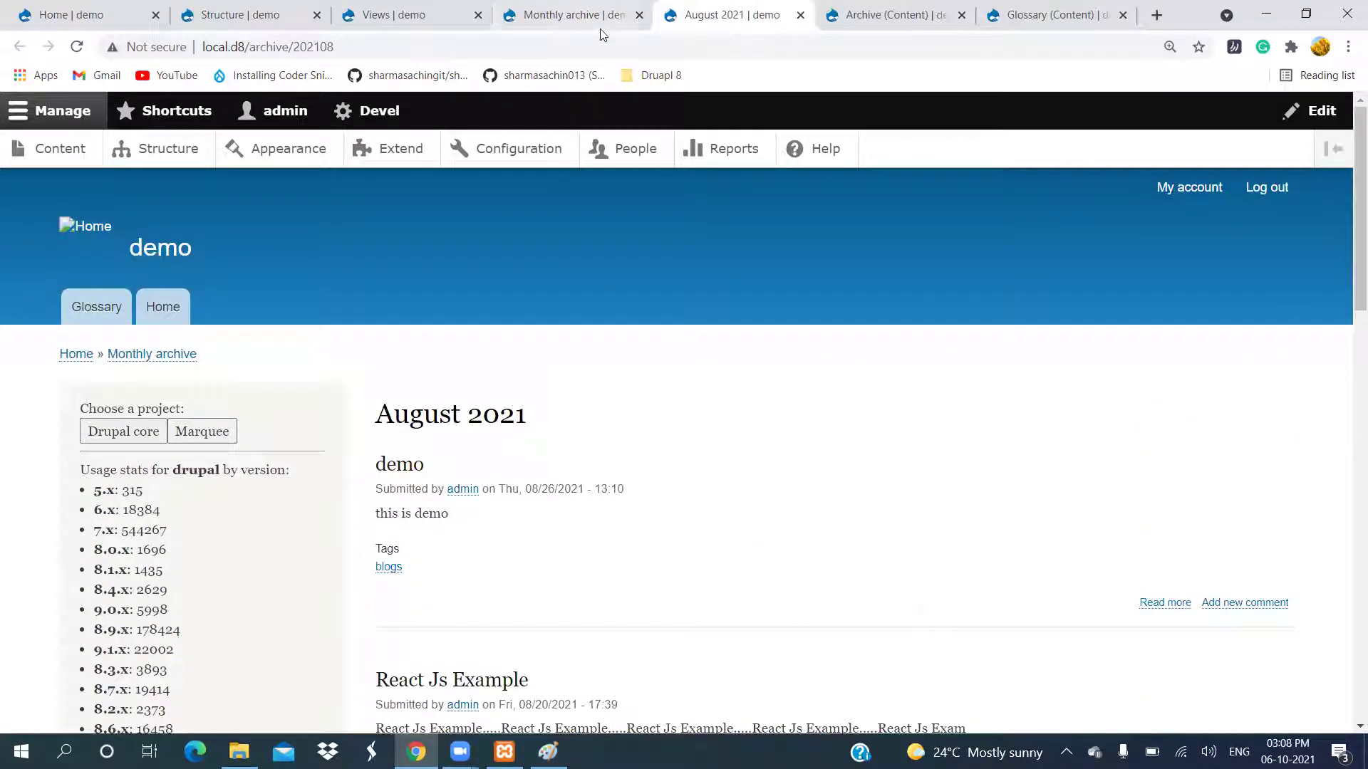
Compare the Monthly archive listing with the posts on the August 2021 page.
left_click(570, 15)
left_click(683, 17)
scroll(399, 536, "down", 2)
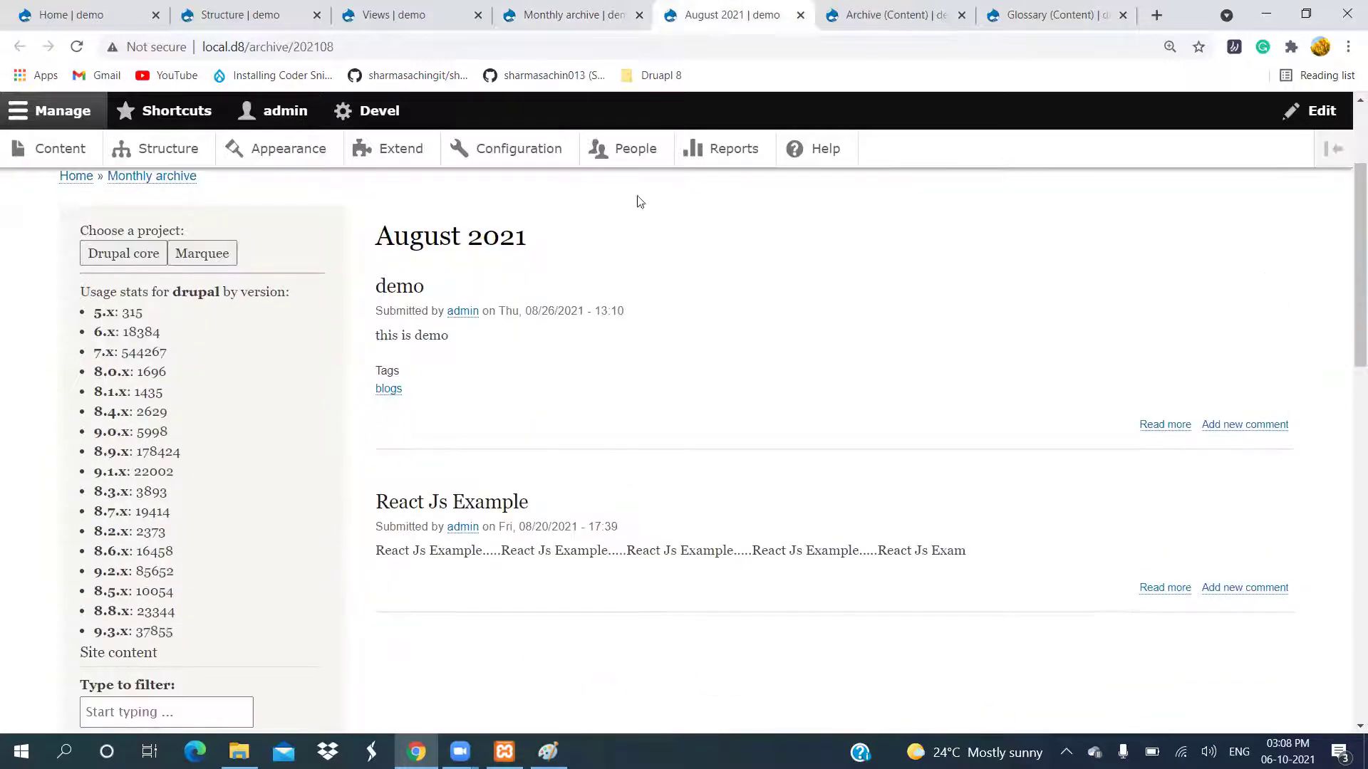
left_click(602, 15)
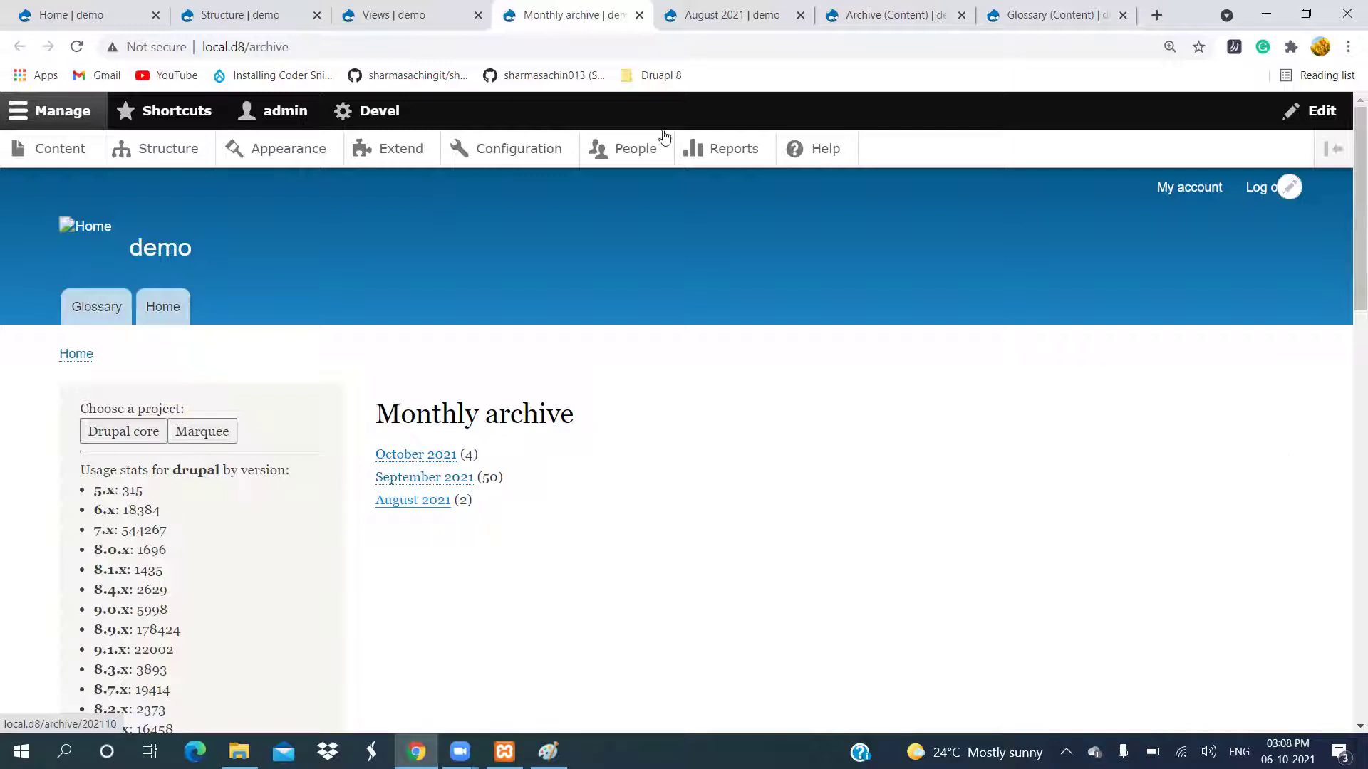
left_click(691, 26)
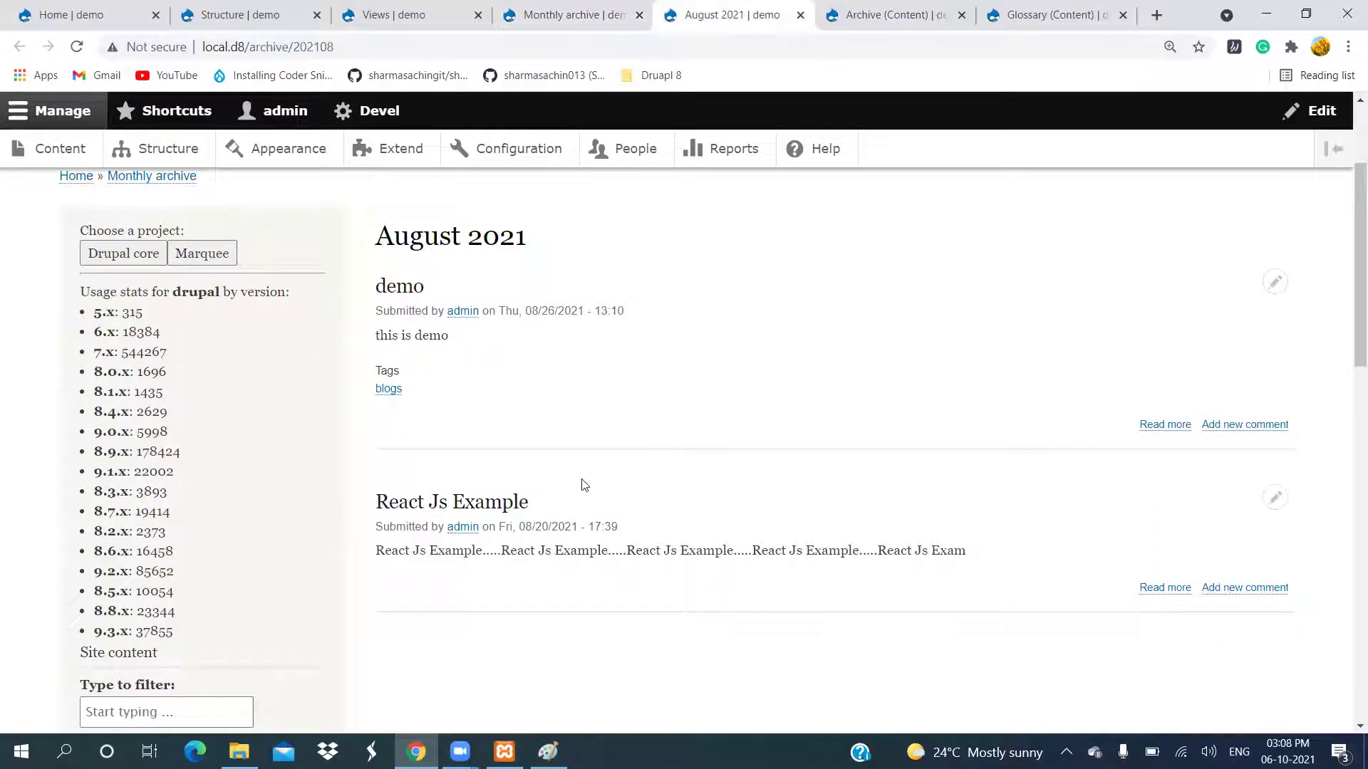
left_click(573, 14)
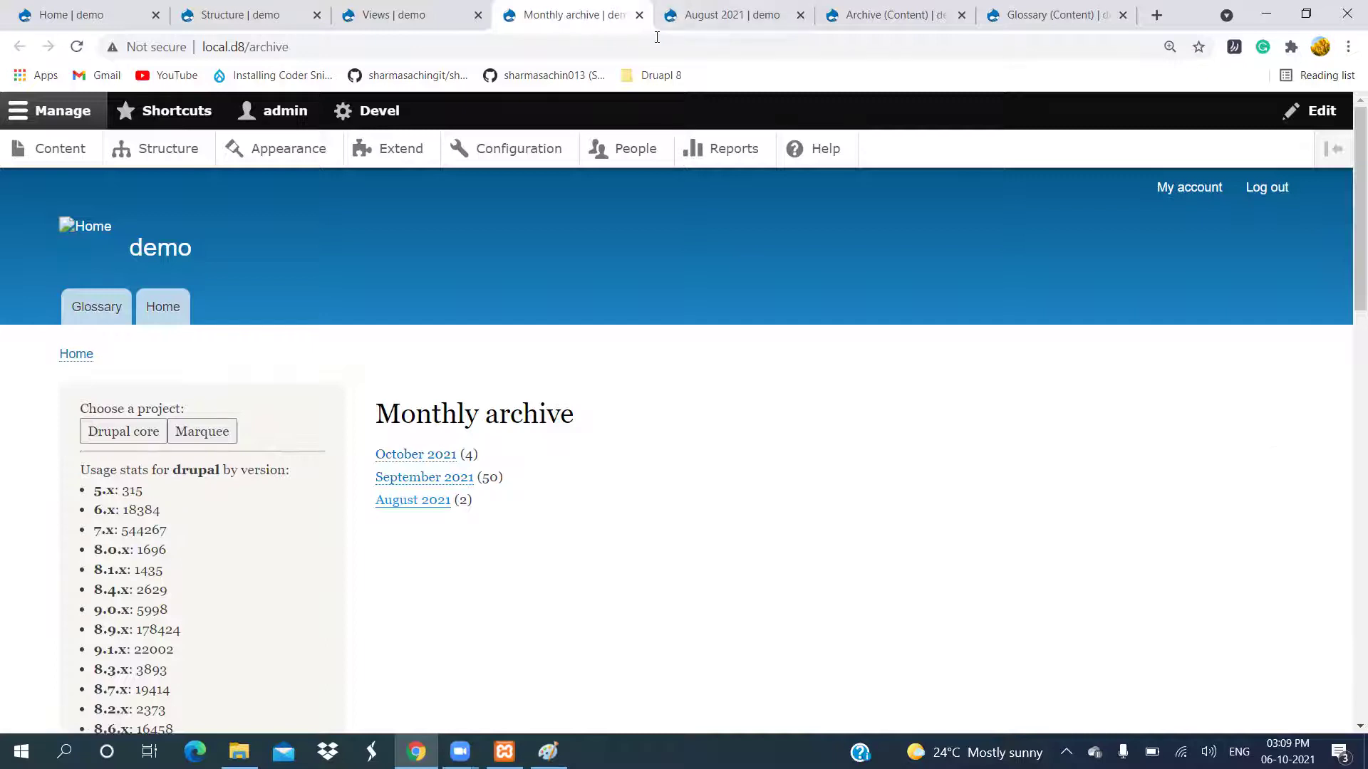
left_click(741, 15)
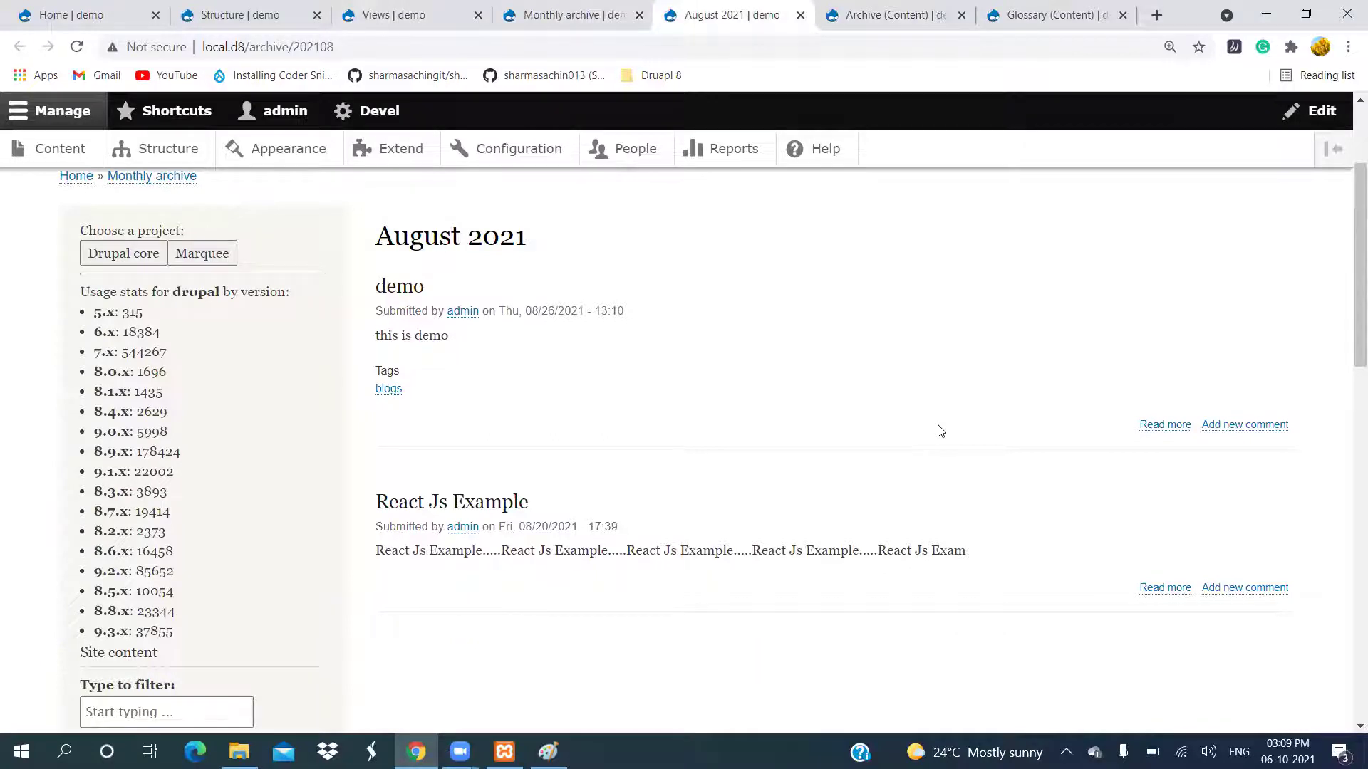
scroll(939, 431, "up", 3)
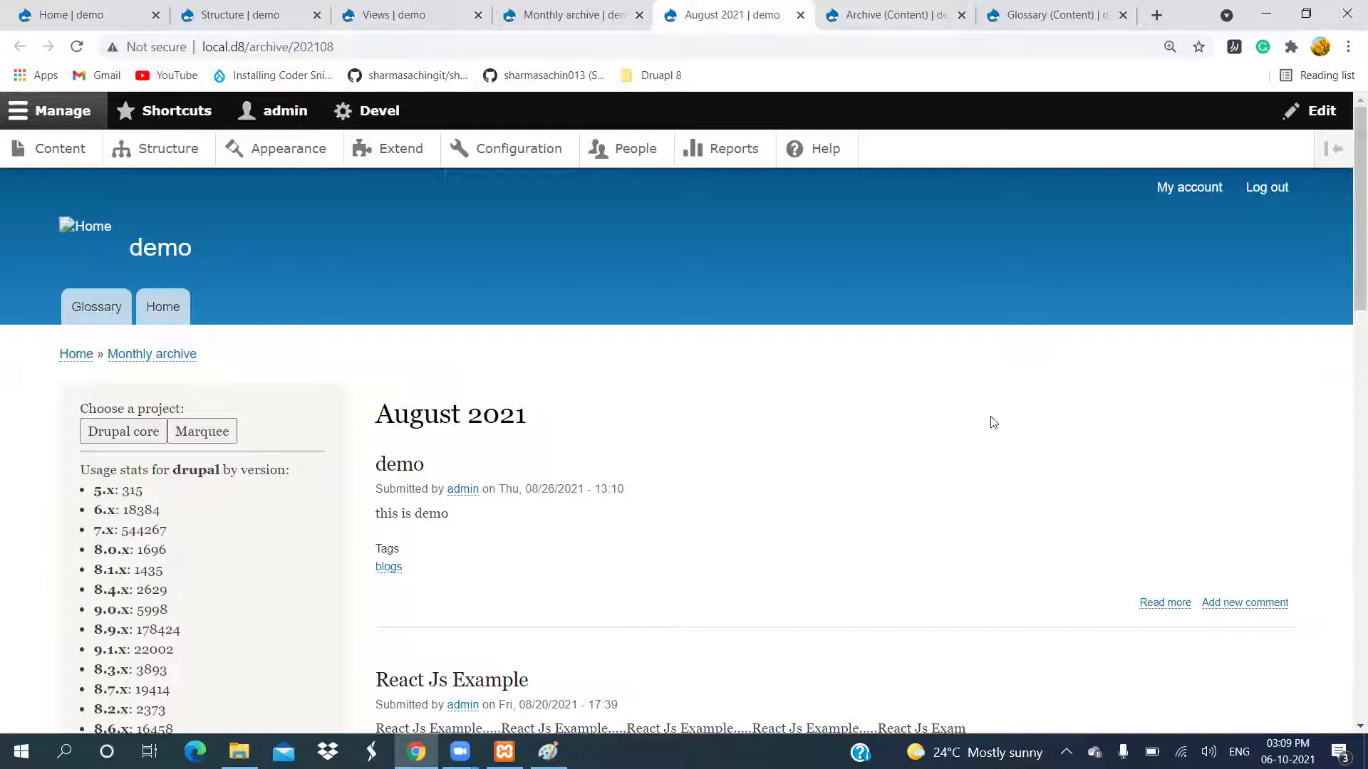
Return to the Archive view's edit page and examine the Page display's settings.
left_click(388, 15)
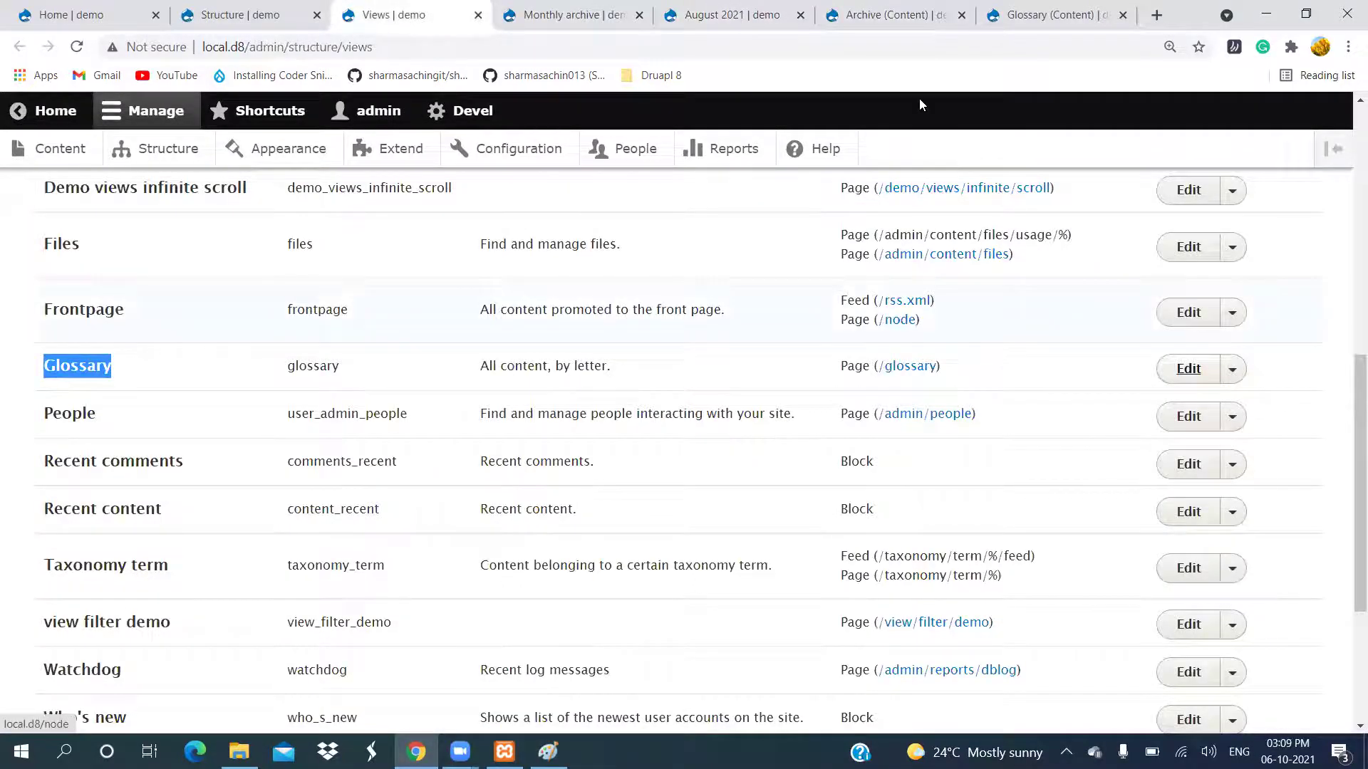
key("ctrl+9")
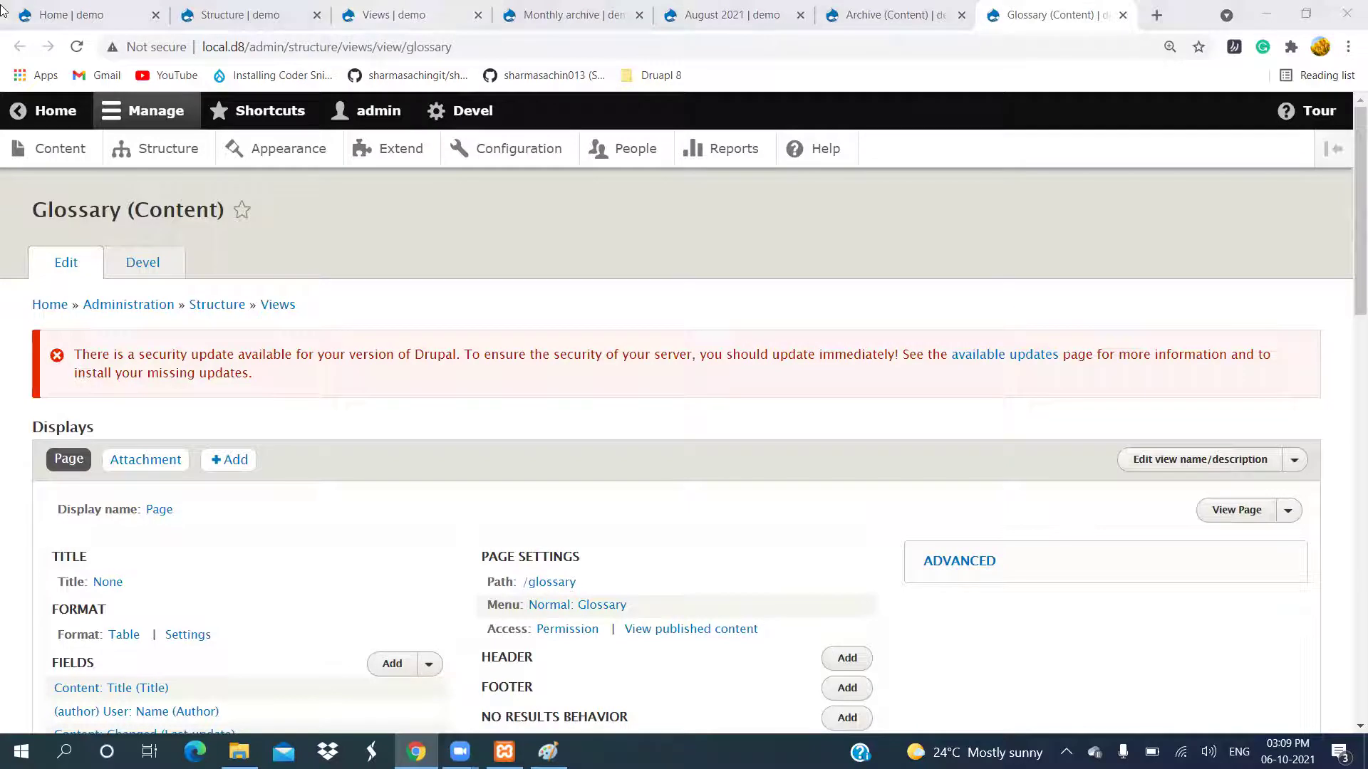
left_click(892, 17)
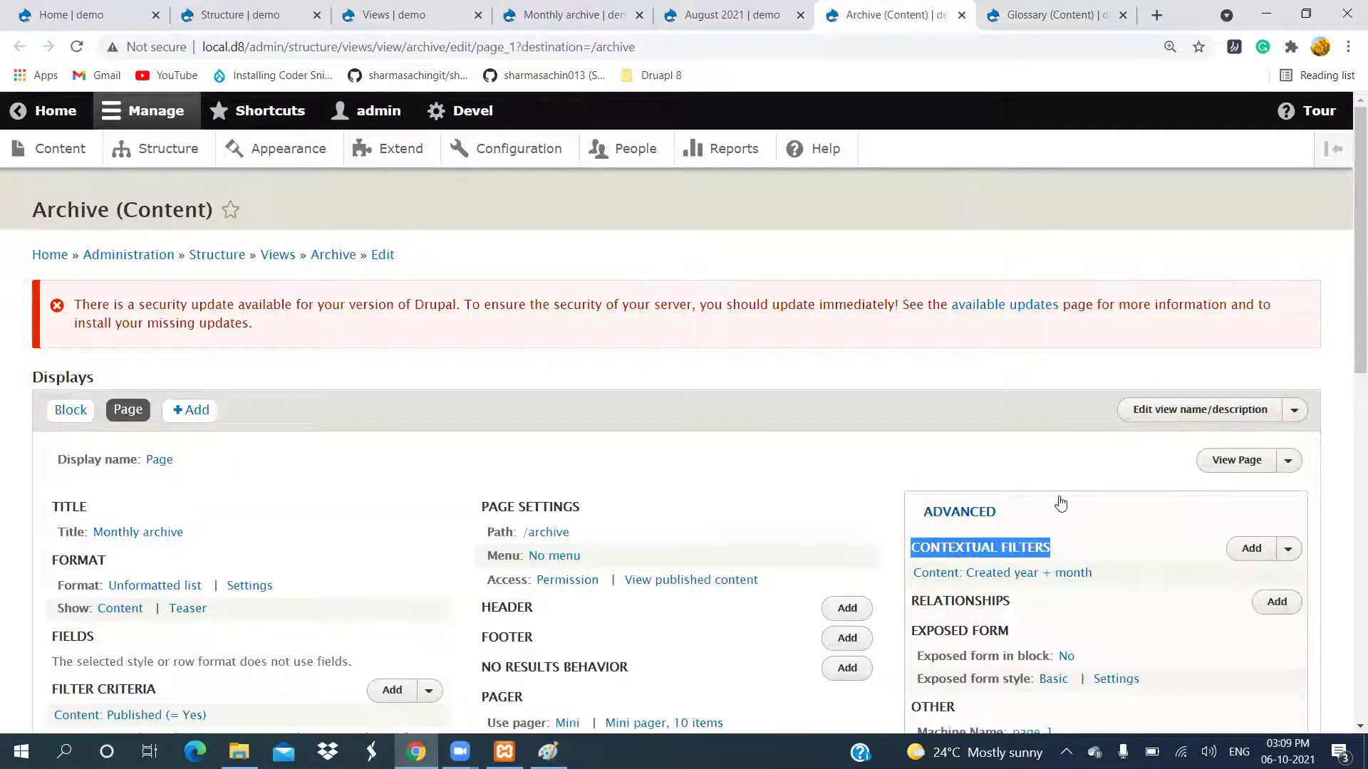
scroll(1060, 503, "down", 2)
left_click(610, 664)
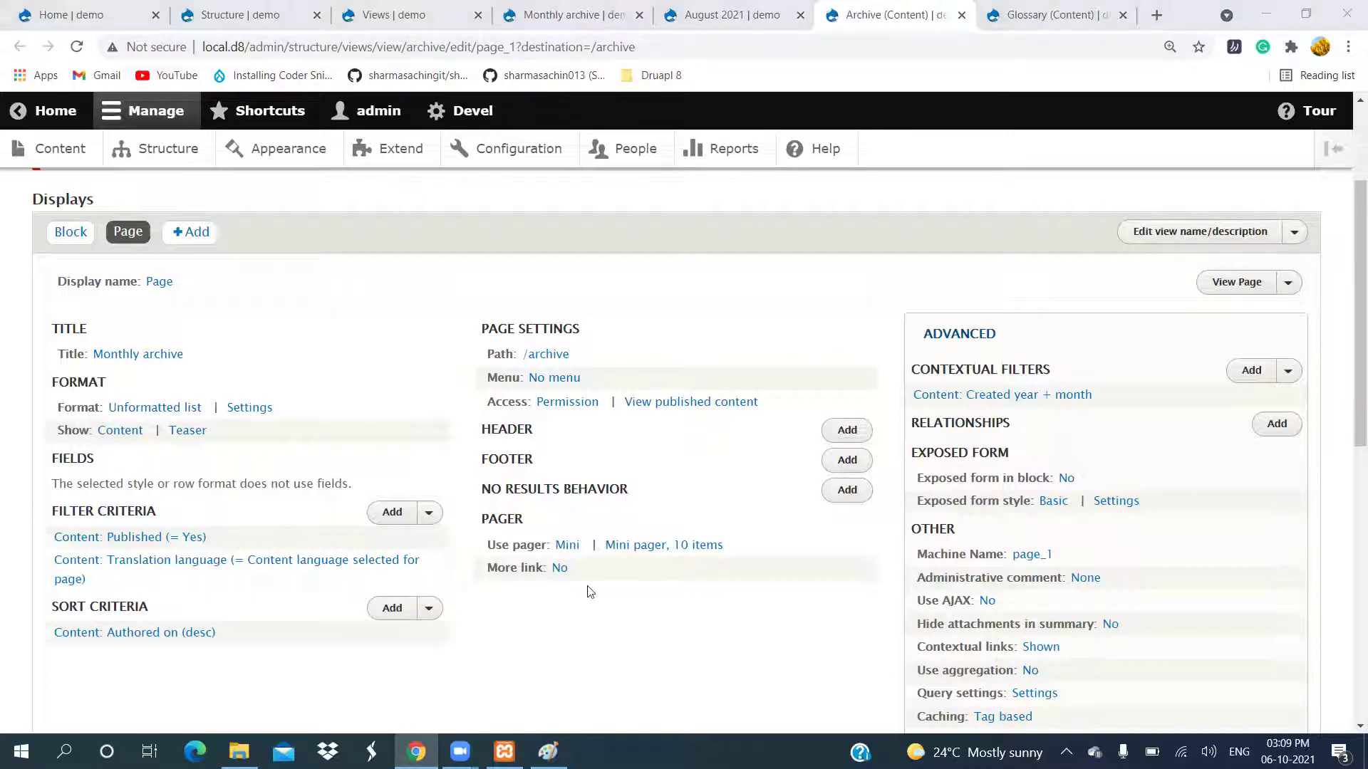
scroll(602, 630, "down", 1)
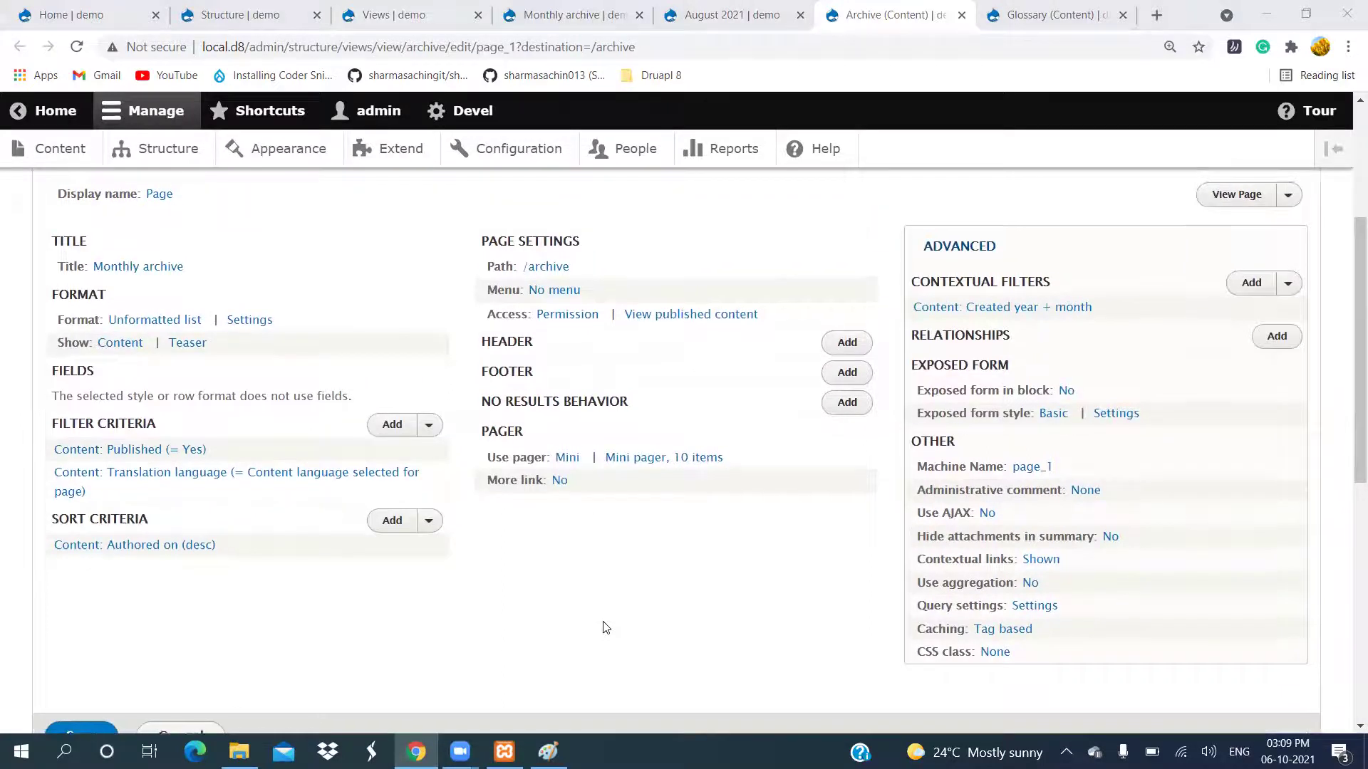
scroll(603, 629, "up", 1)
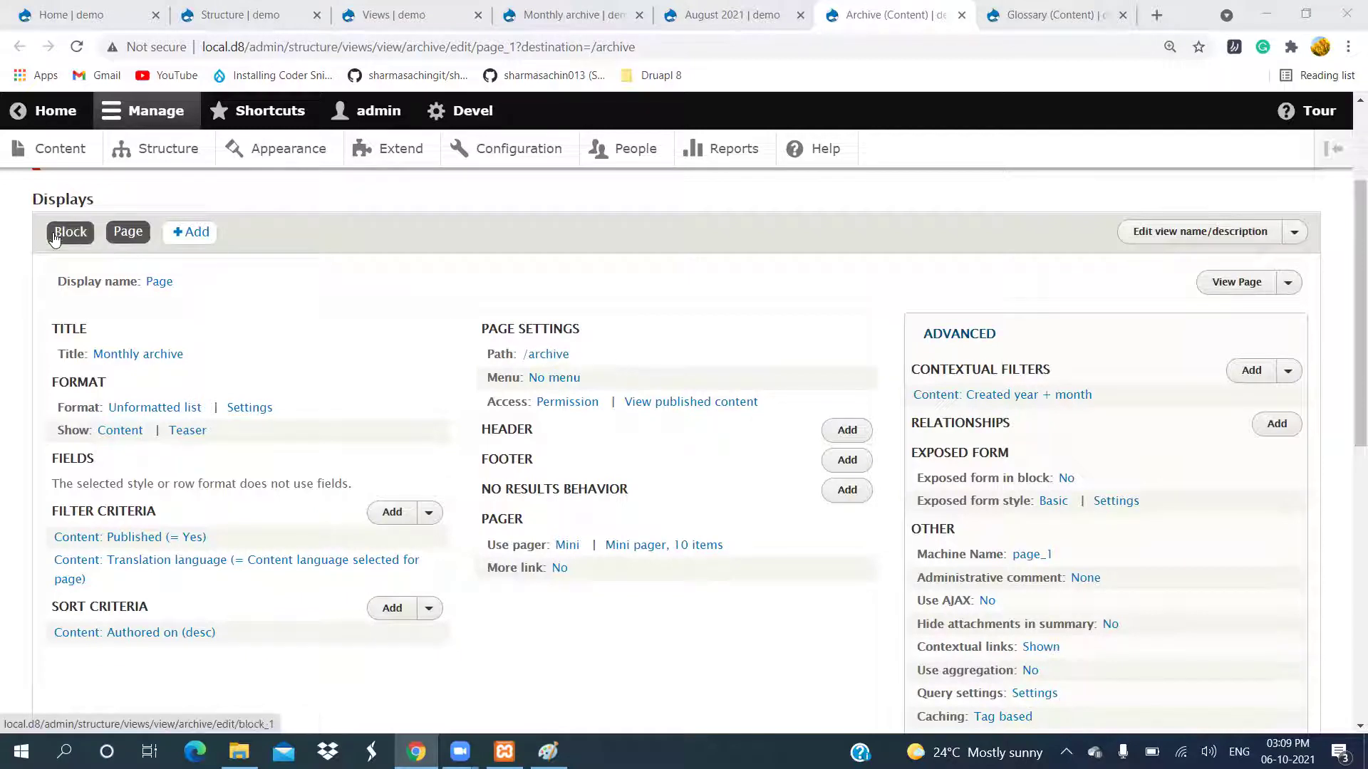
Check the monthly links in the Archive view's preview against its path and contextual filter settings.
scroll(262, 588, "down", 8)
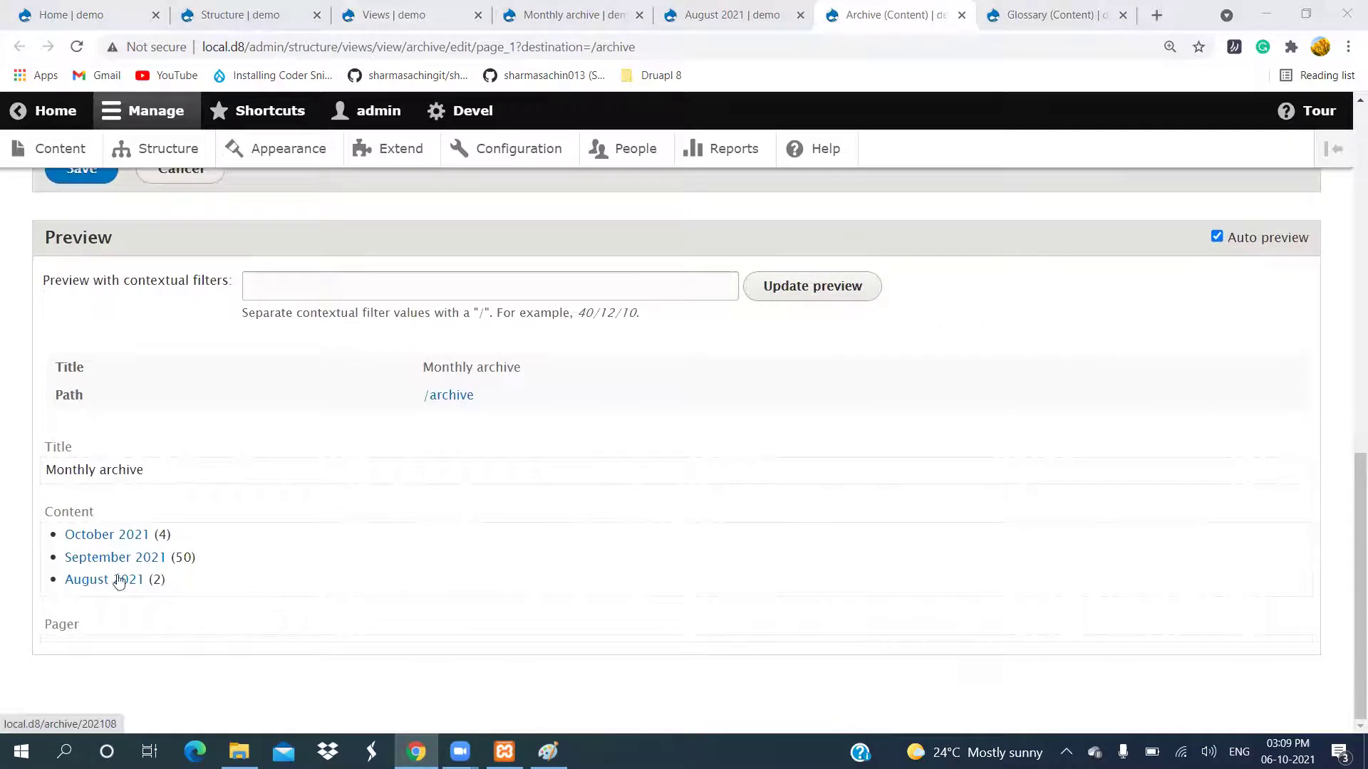
scroll(356, 580, "up", 3)
scroll(357, 580, "up", 5)
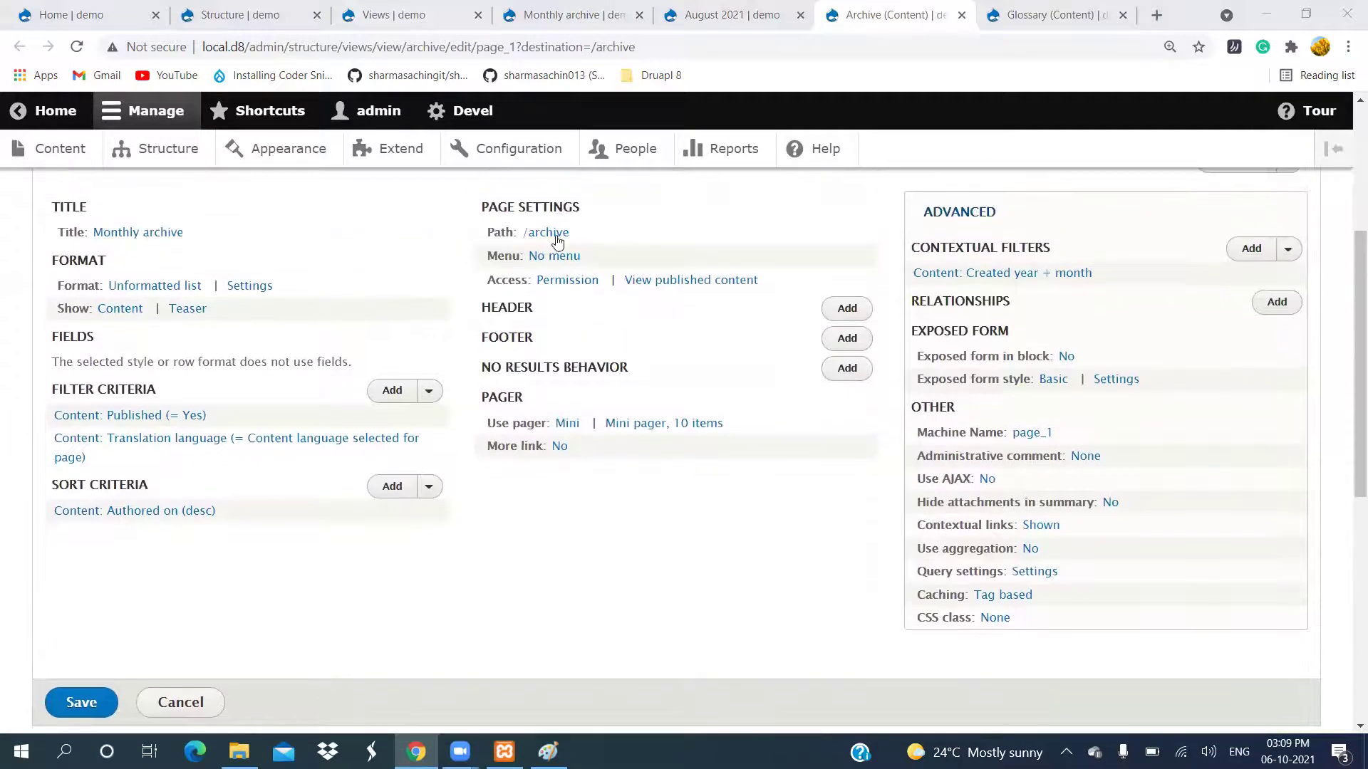
scroll(661, 543, "up", 3)
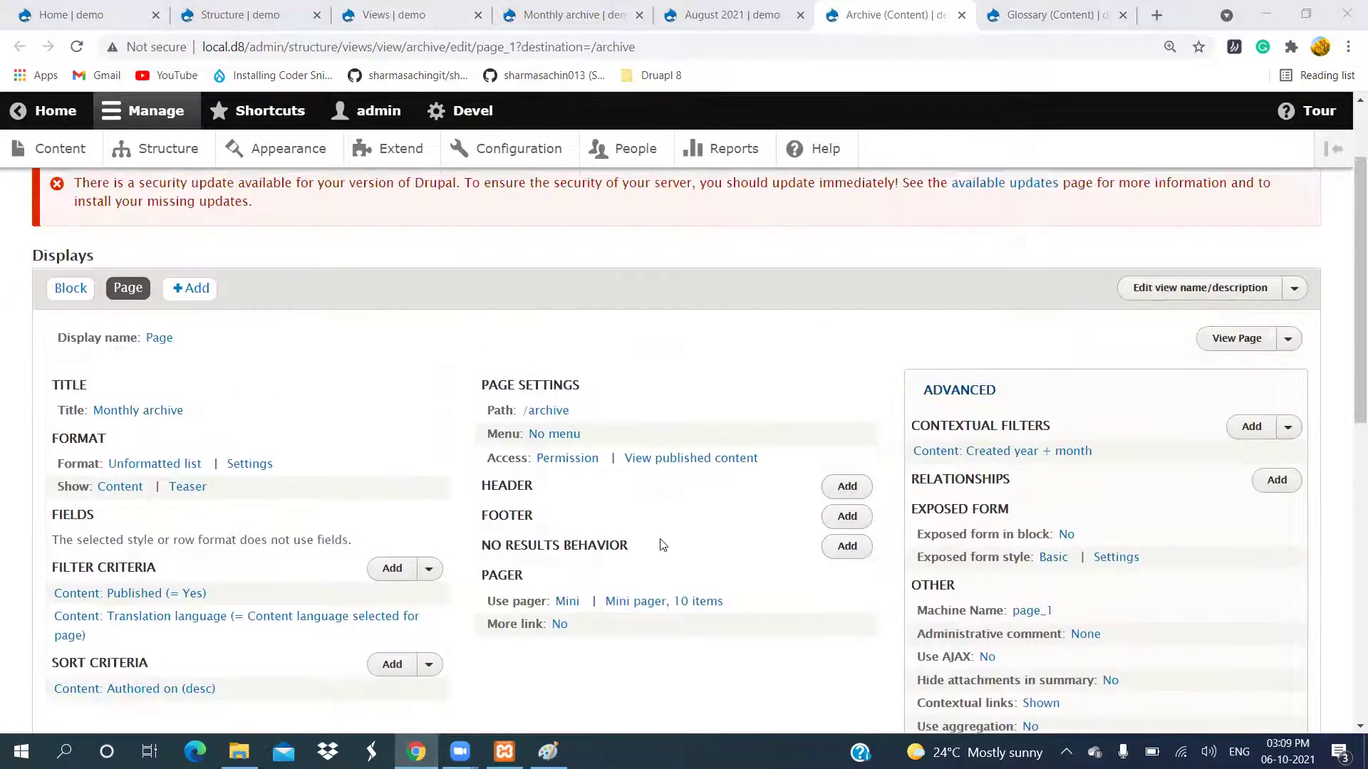
scroll(661, 543, "down", 1)
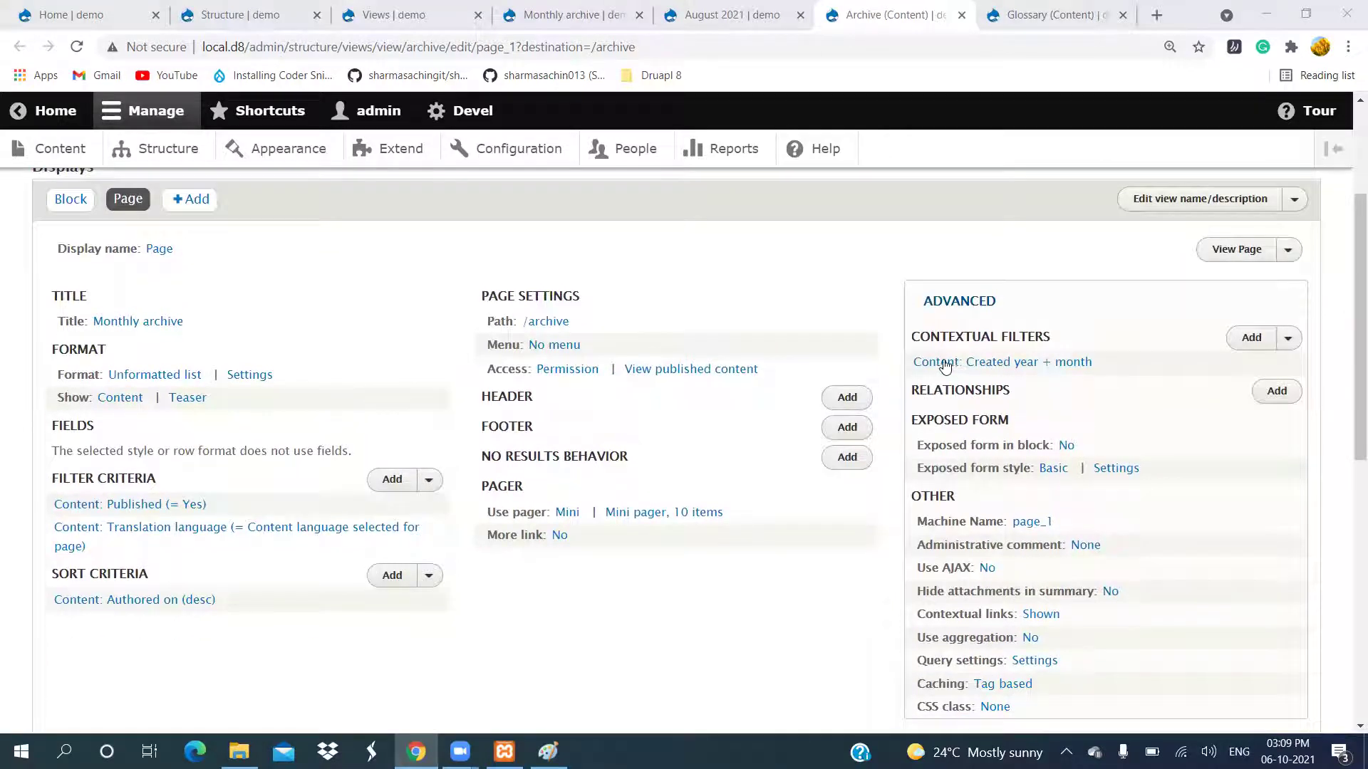
Open the Created year + month contextual filter and review its summary, title override and validation options.
left_click(1004, 363)
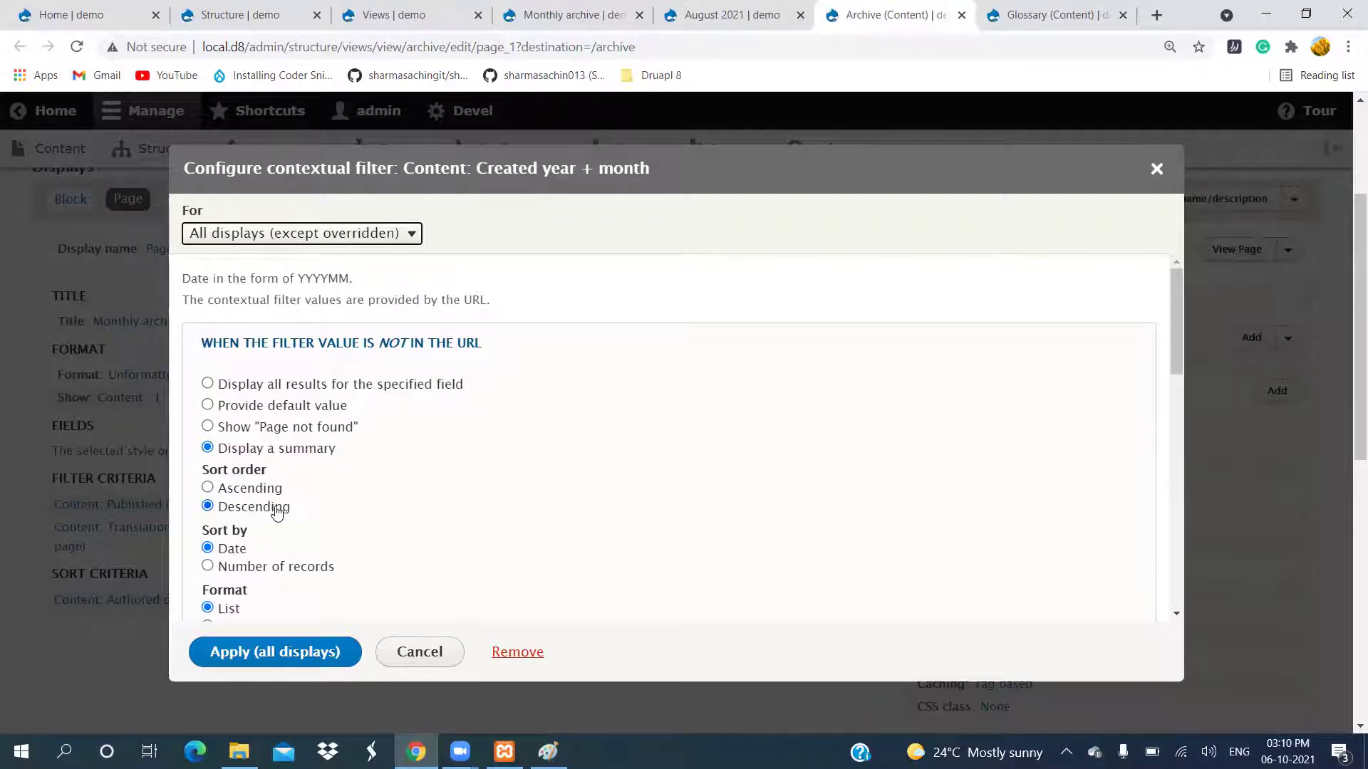
scroll(502, 516, "down", 1)
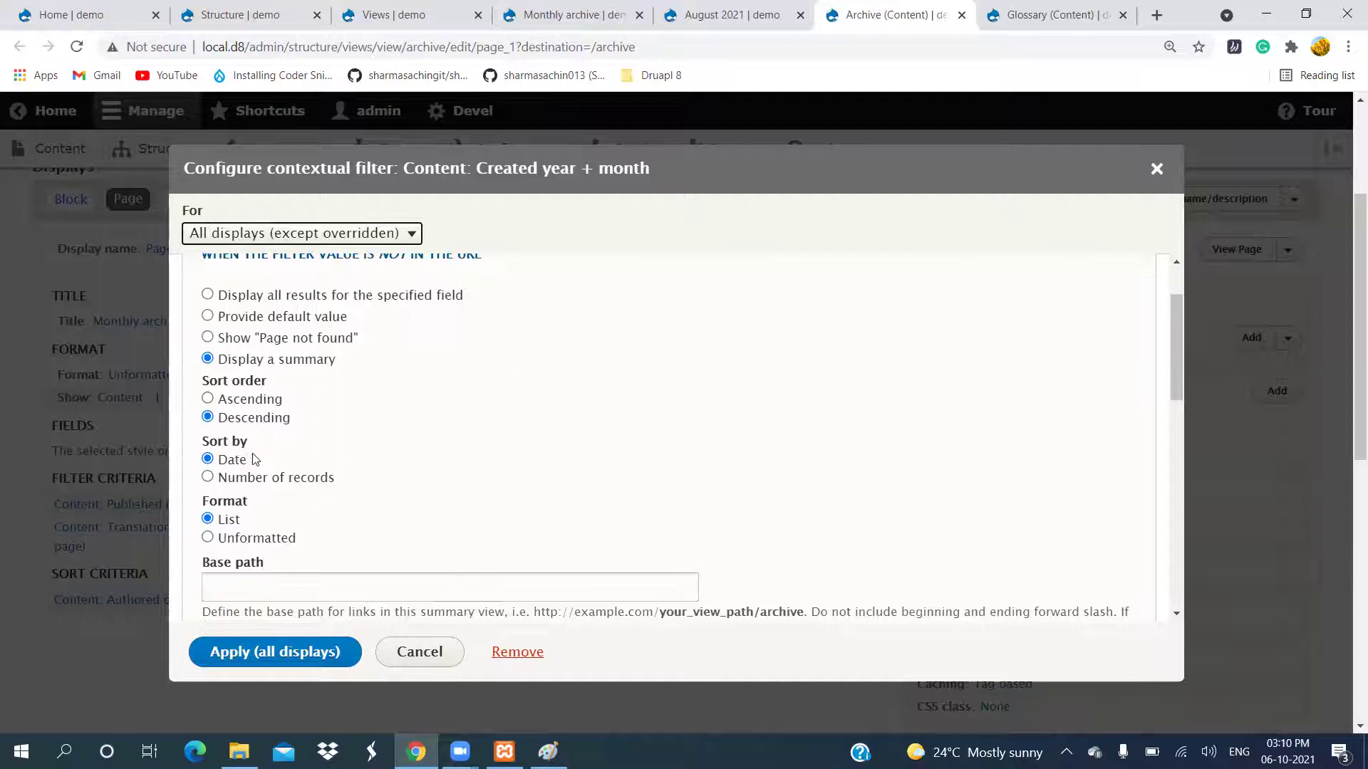
scroll(241, 543, "down", 2)
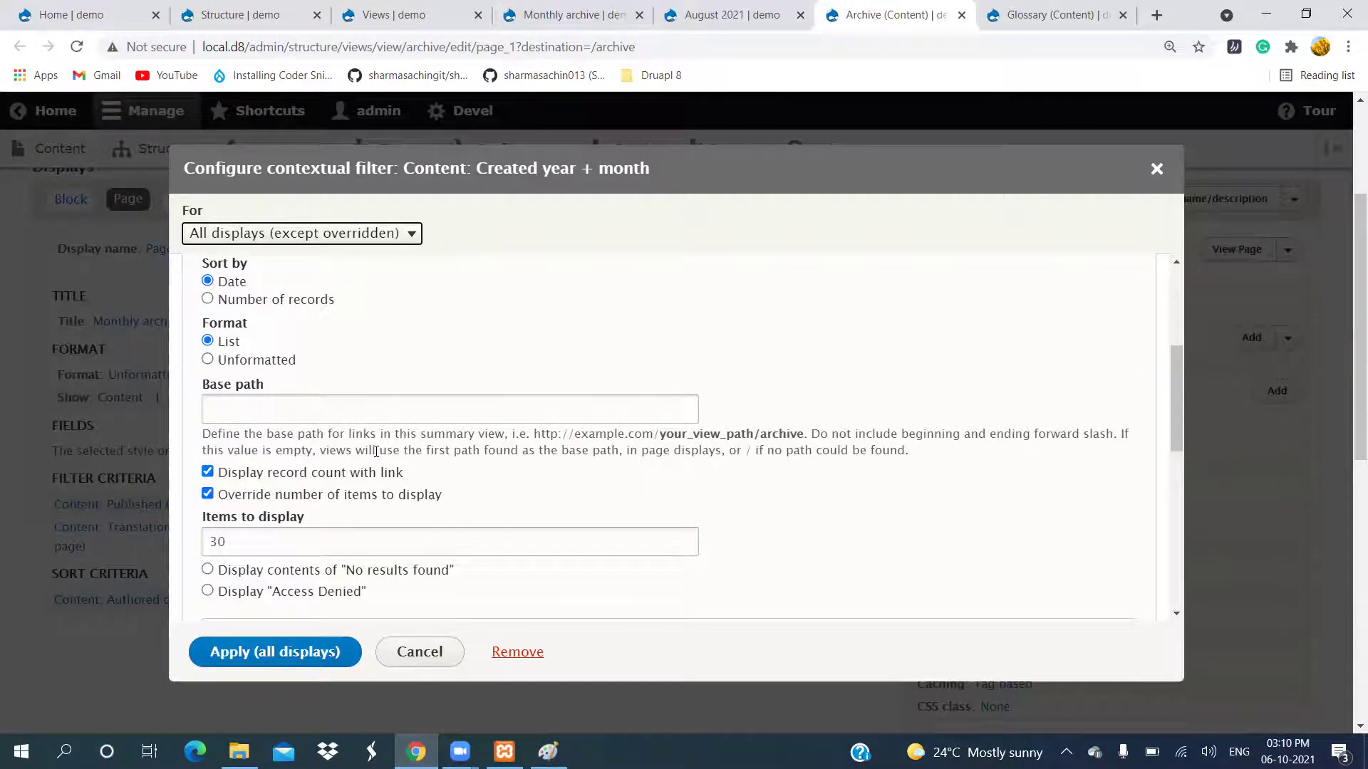
scroll(306, 541, "down", 3)
scroll(308, 416, "down", 3)
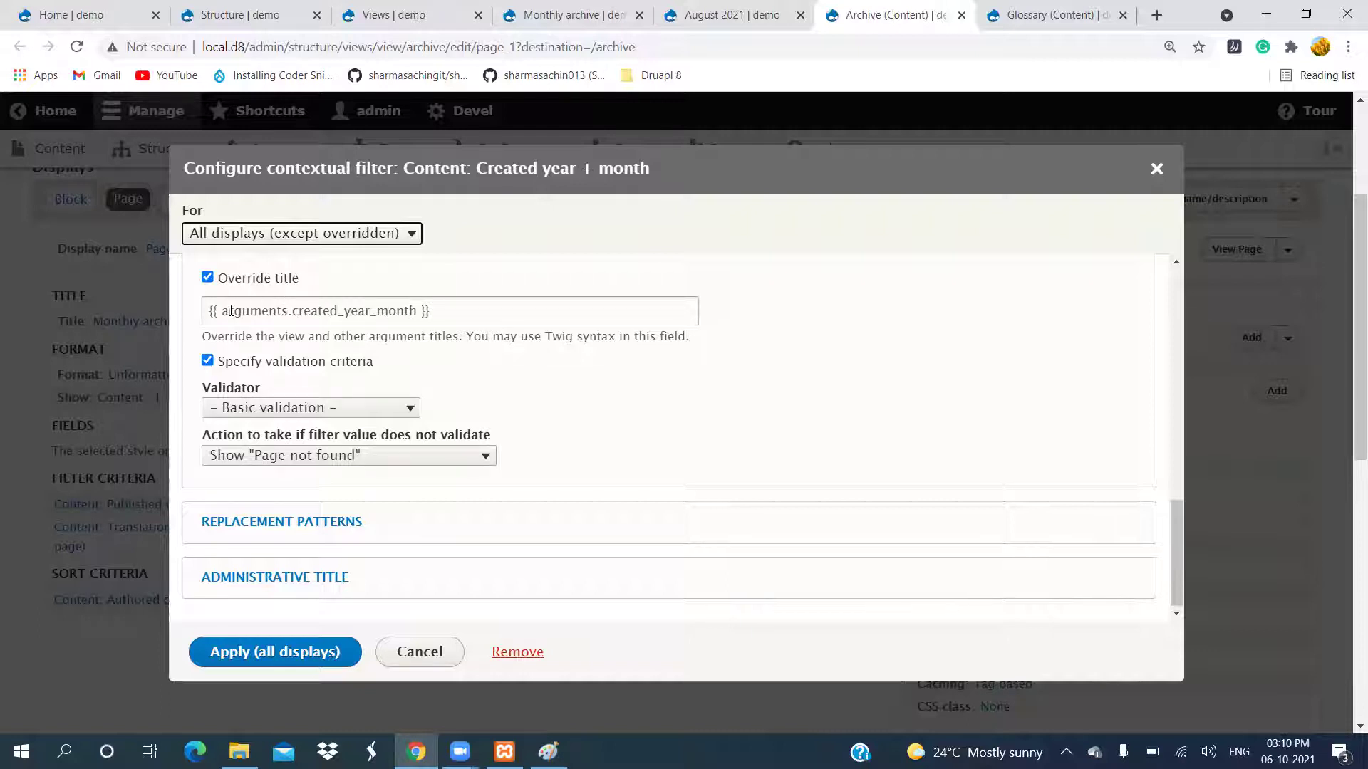
Expand the filter's replacement patterns and administrative title to review them, and close the configuration without applying changes.
left_click(303, 523)
scroll(534, 485, "down", 2)
left_click(292, 590)
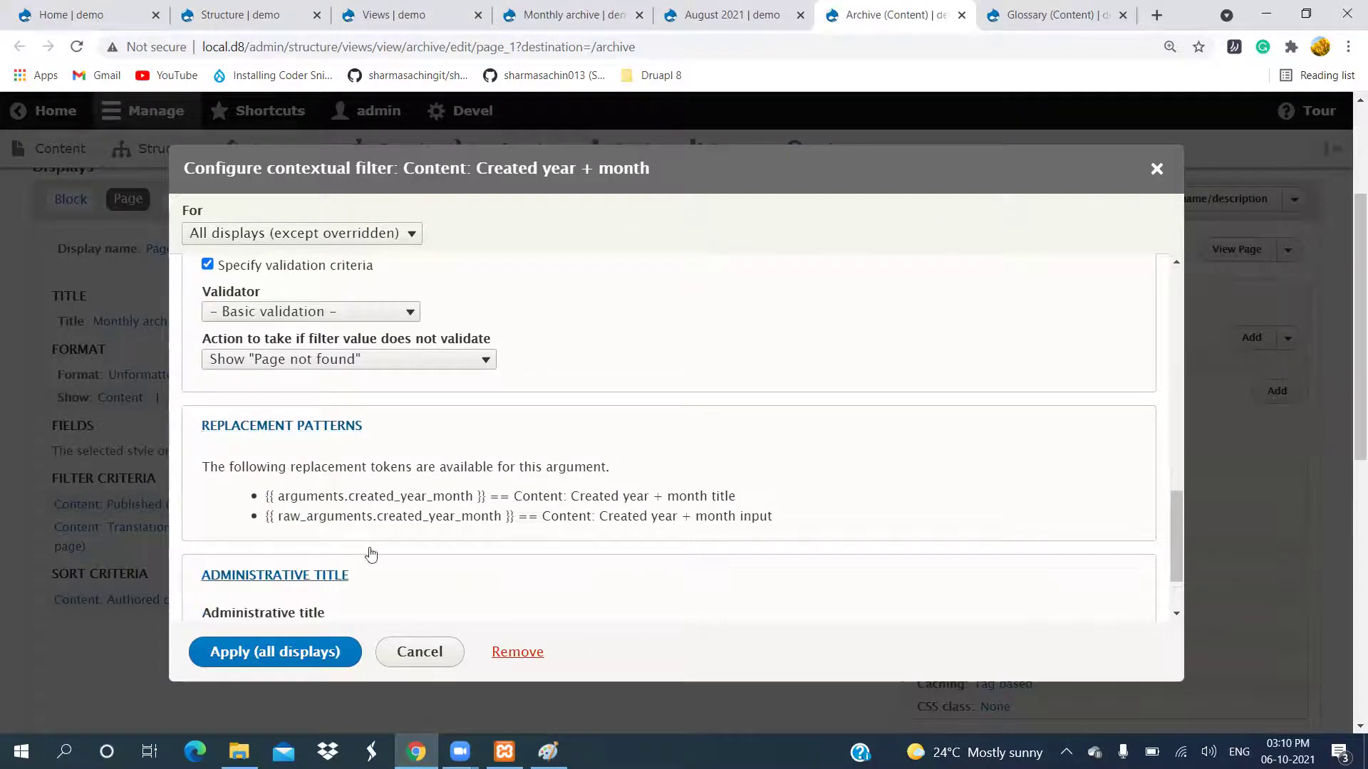
scroll(501, 473, "down", 2)
scroll(501, 473, "up", 15)
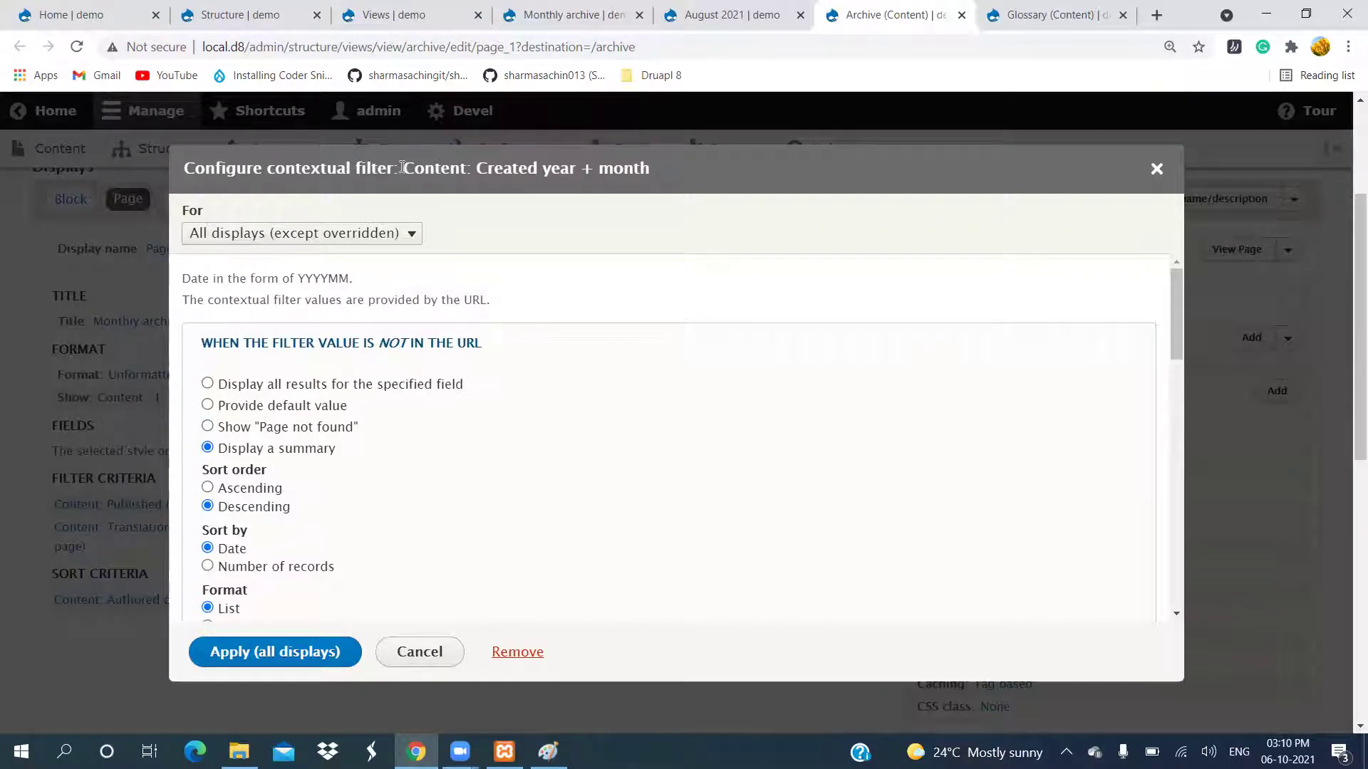
left_click_drag(477, 167, 532, 165)
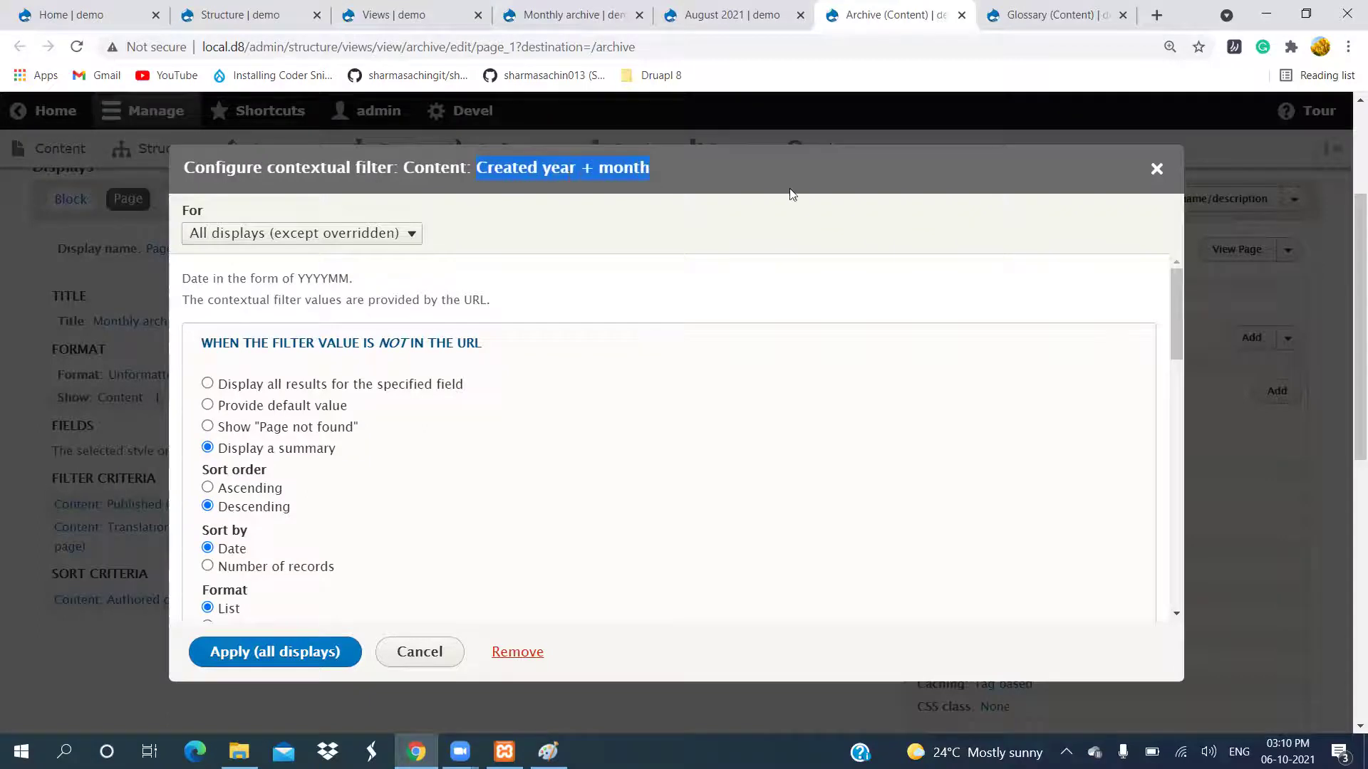
left_click(1156, 168)
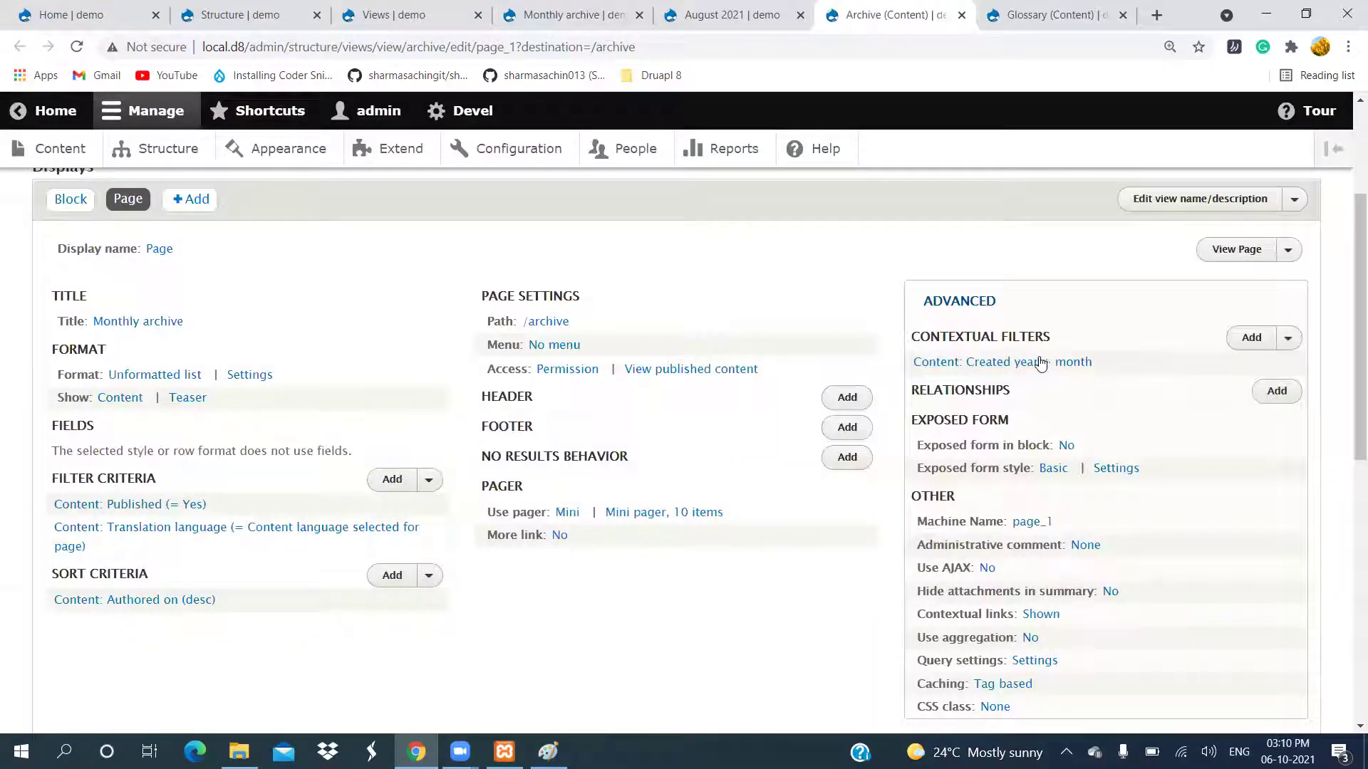
Search the contextual filters available to add for "cre", mark Created year + month, and close the list without adding it.
left_click(1251, 341)
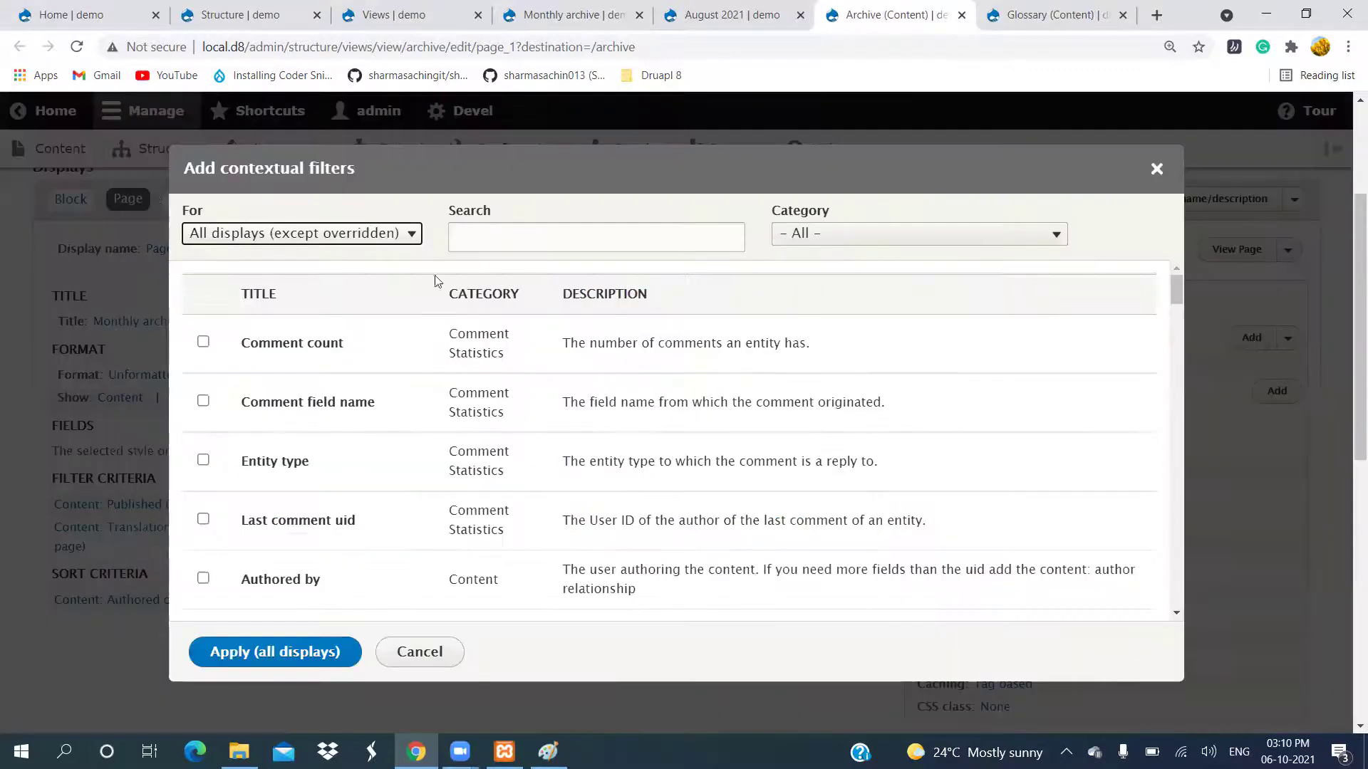
left_click(550, 244)
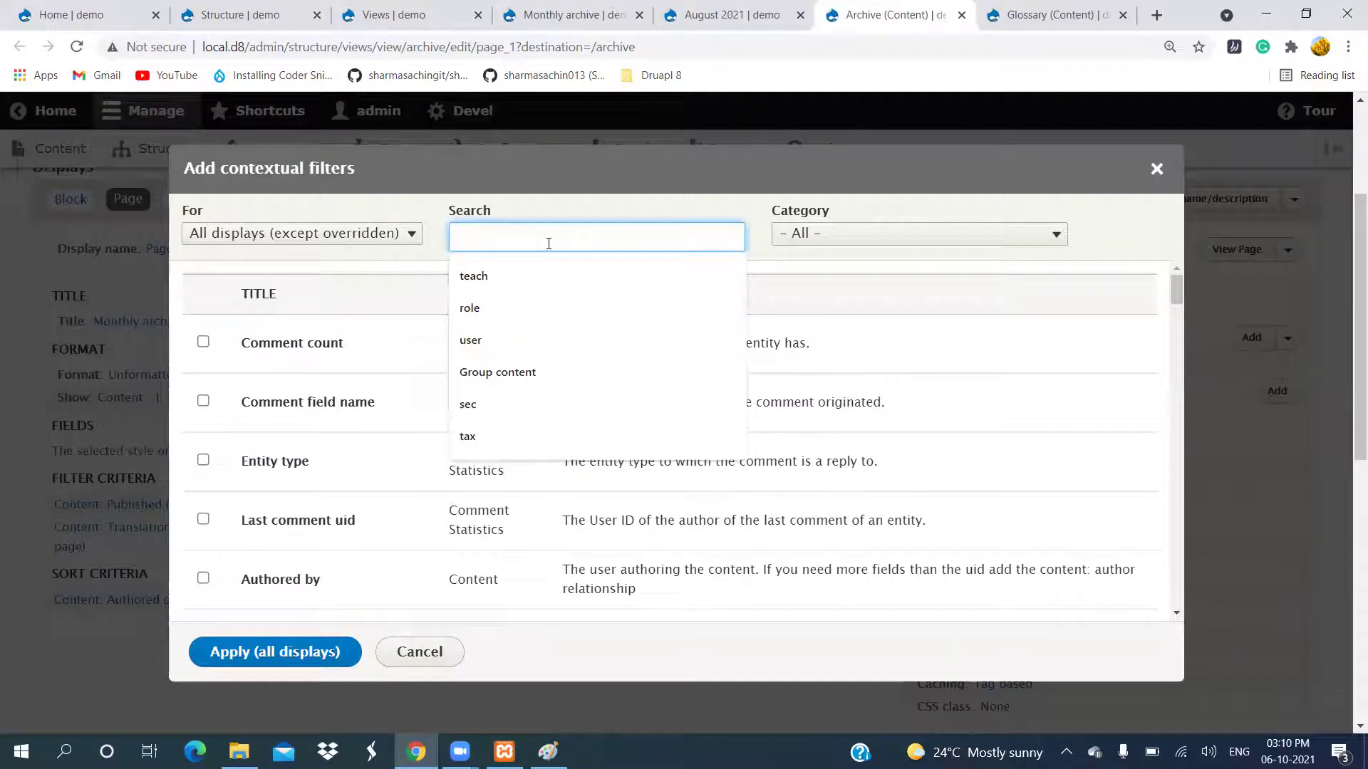
type("cre")
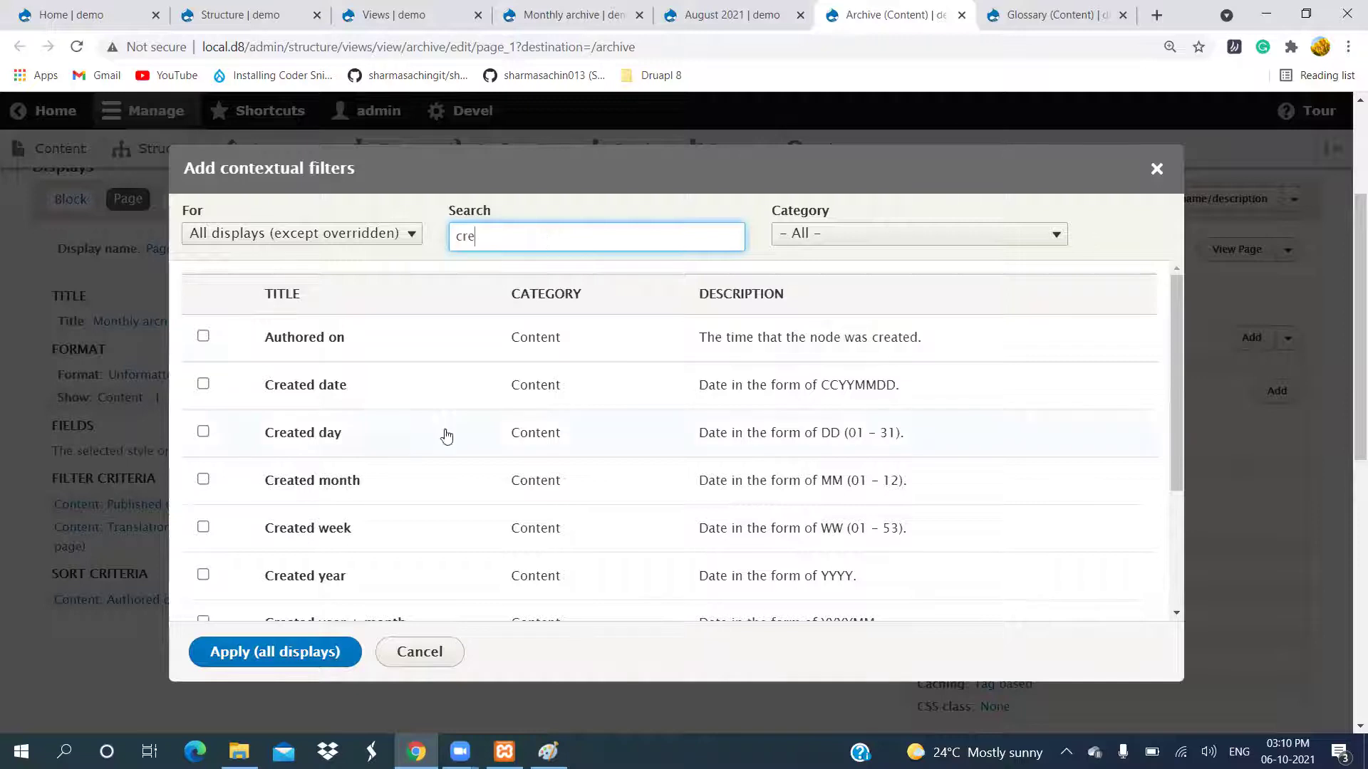
scroll(415, 441, "down", 1)
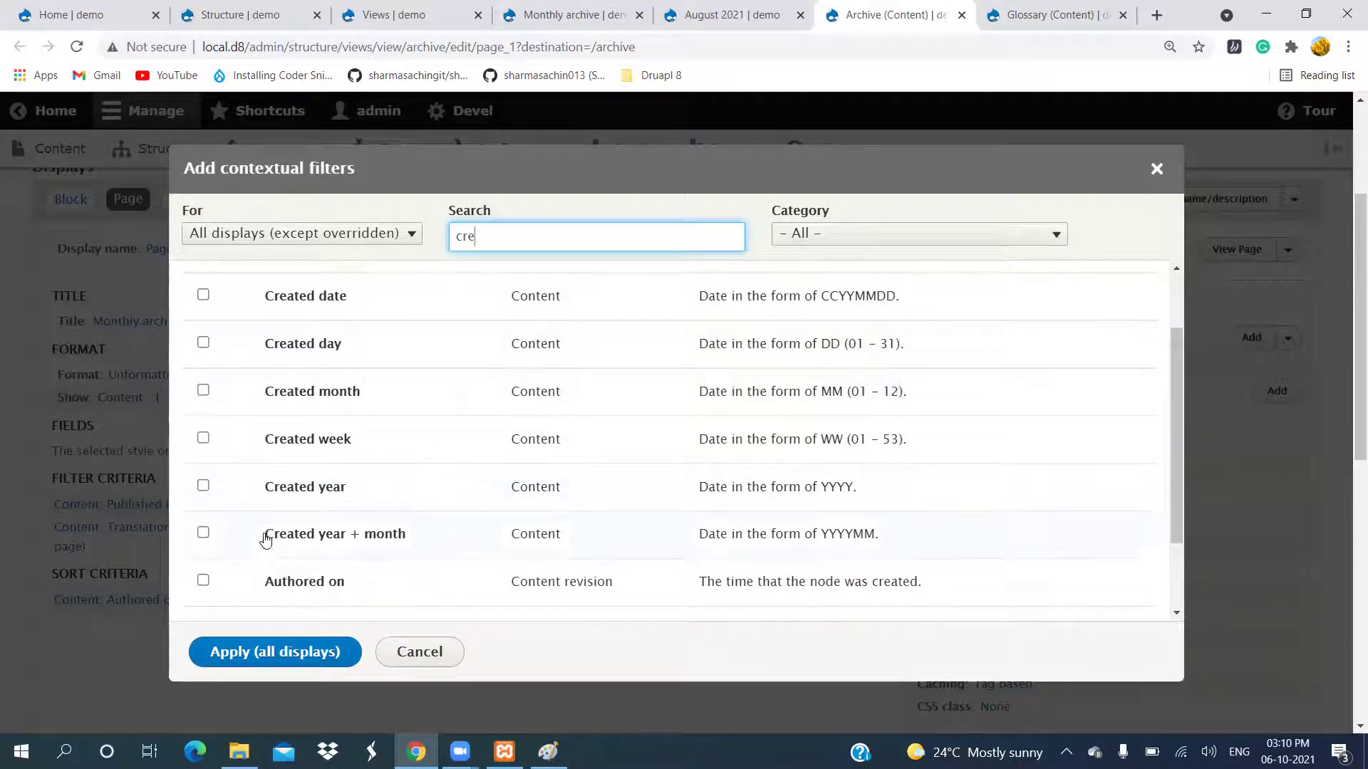
left_click_drag(262, 537, 441, 540)
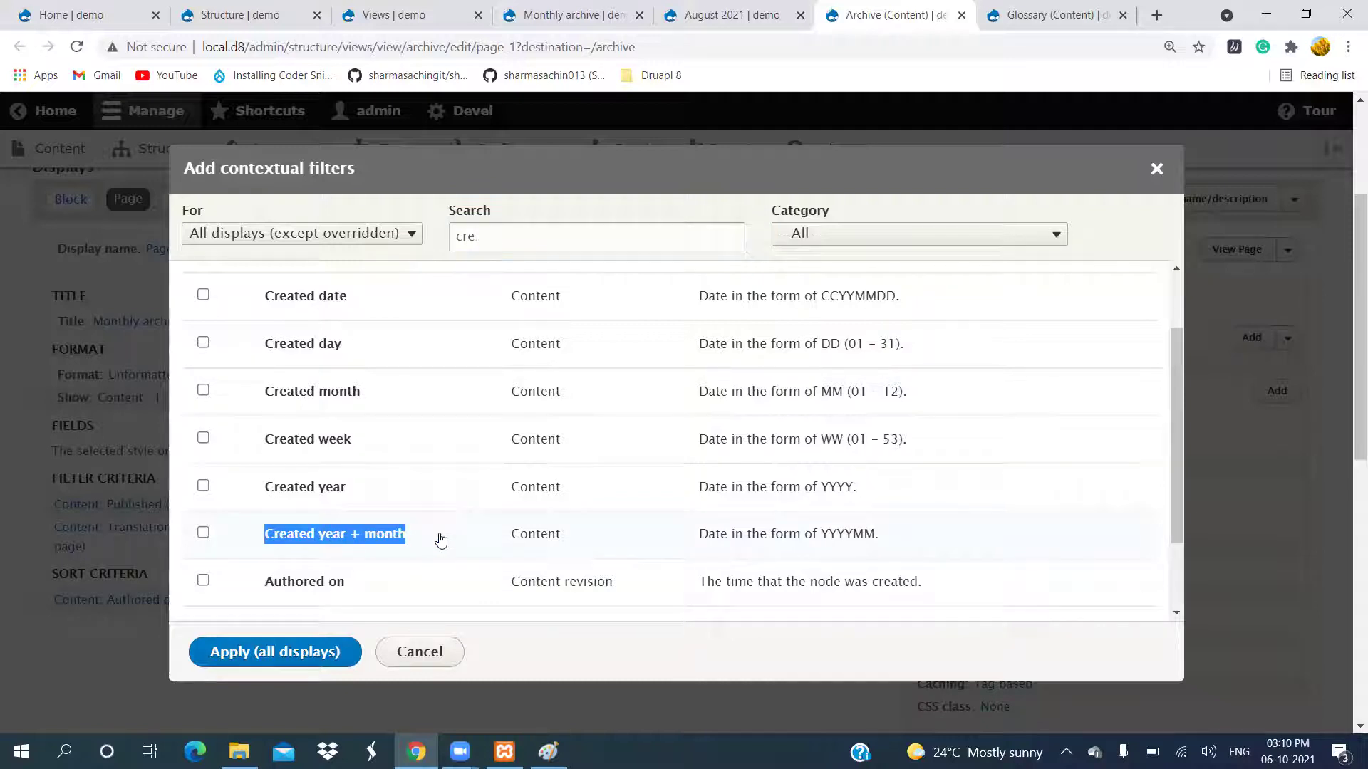
left_click(441, 540)
scroll(485, 499, "down", 2)
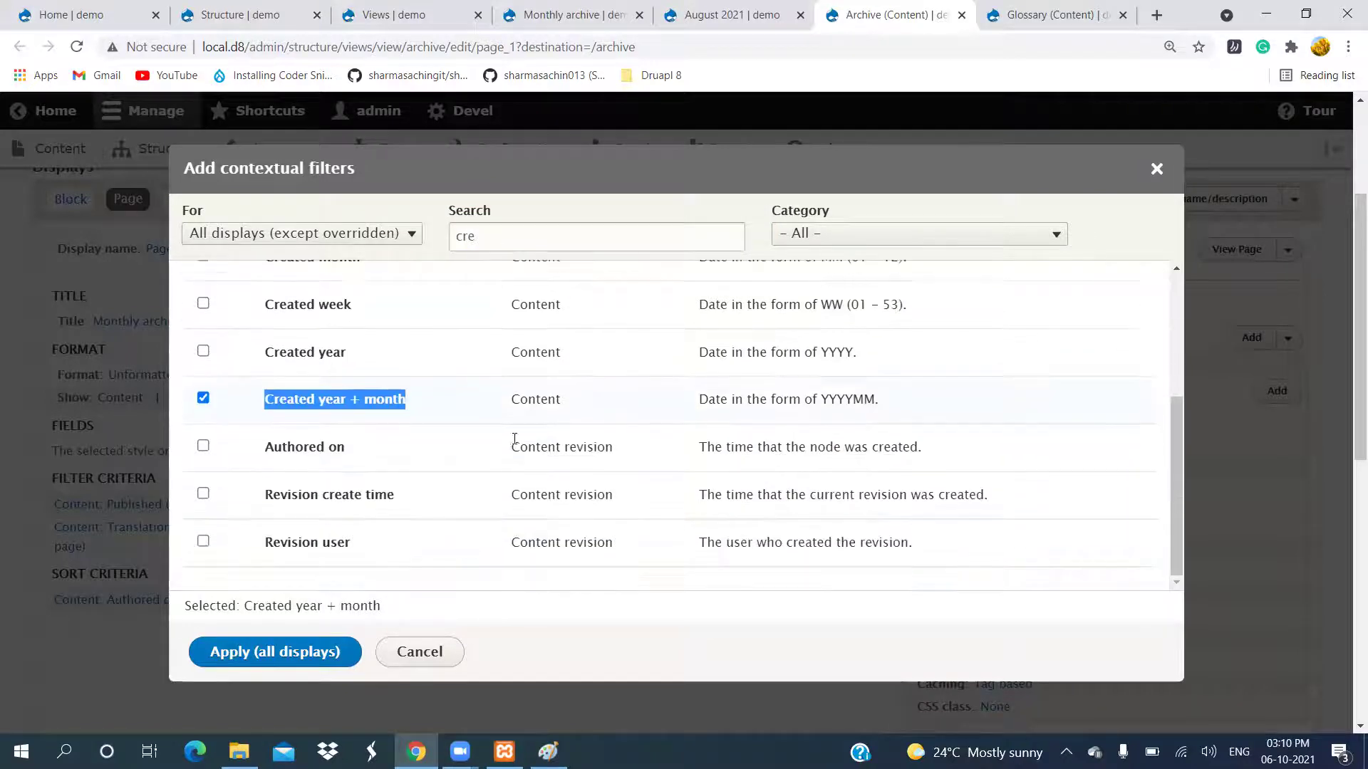
left_click(1156, 167)
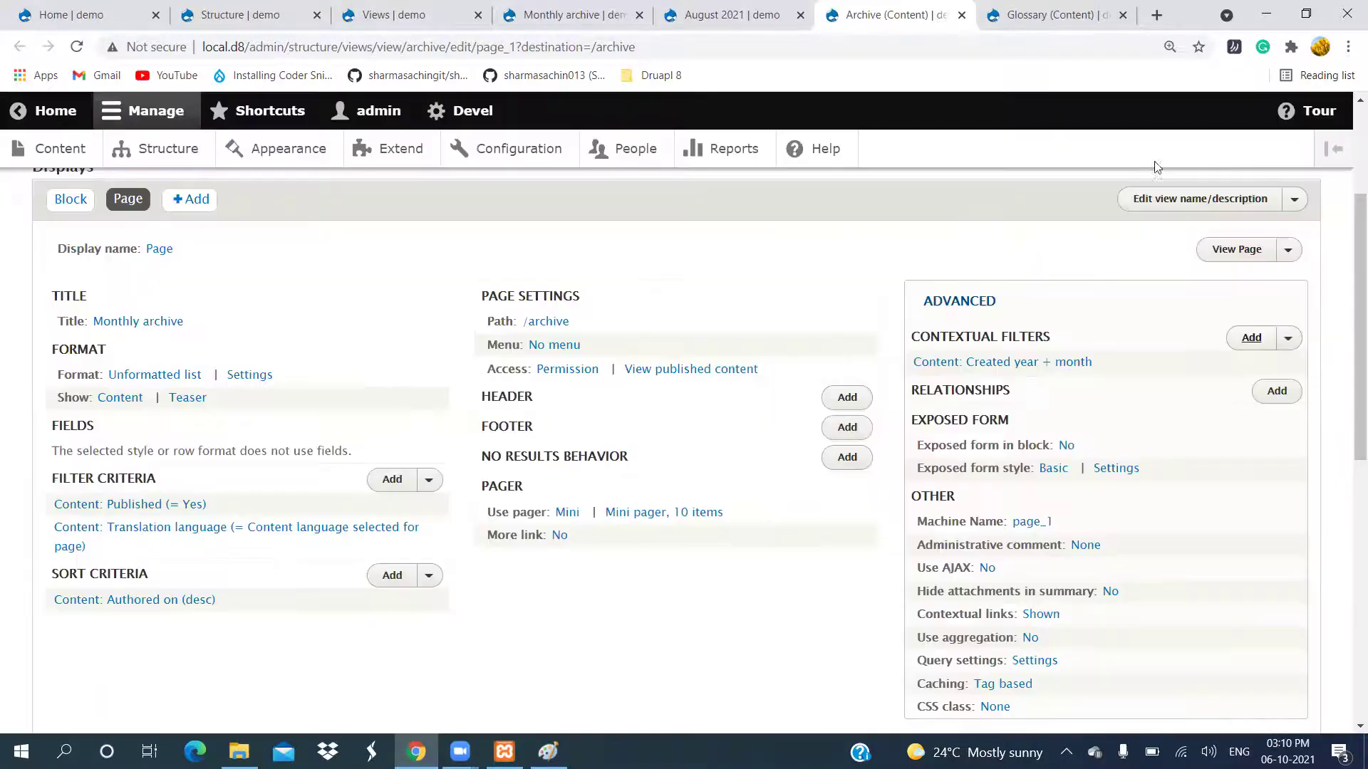
Review the Created year + month filter's summary settings and compare them with the Monthly archive page.
left_click(1006, 364)
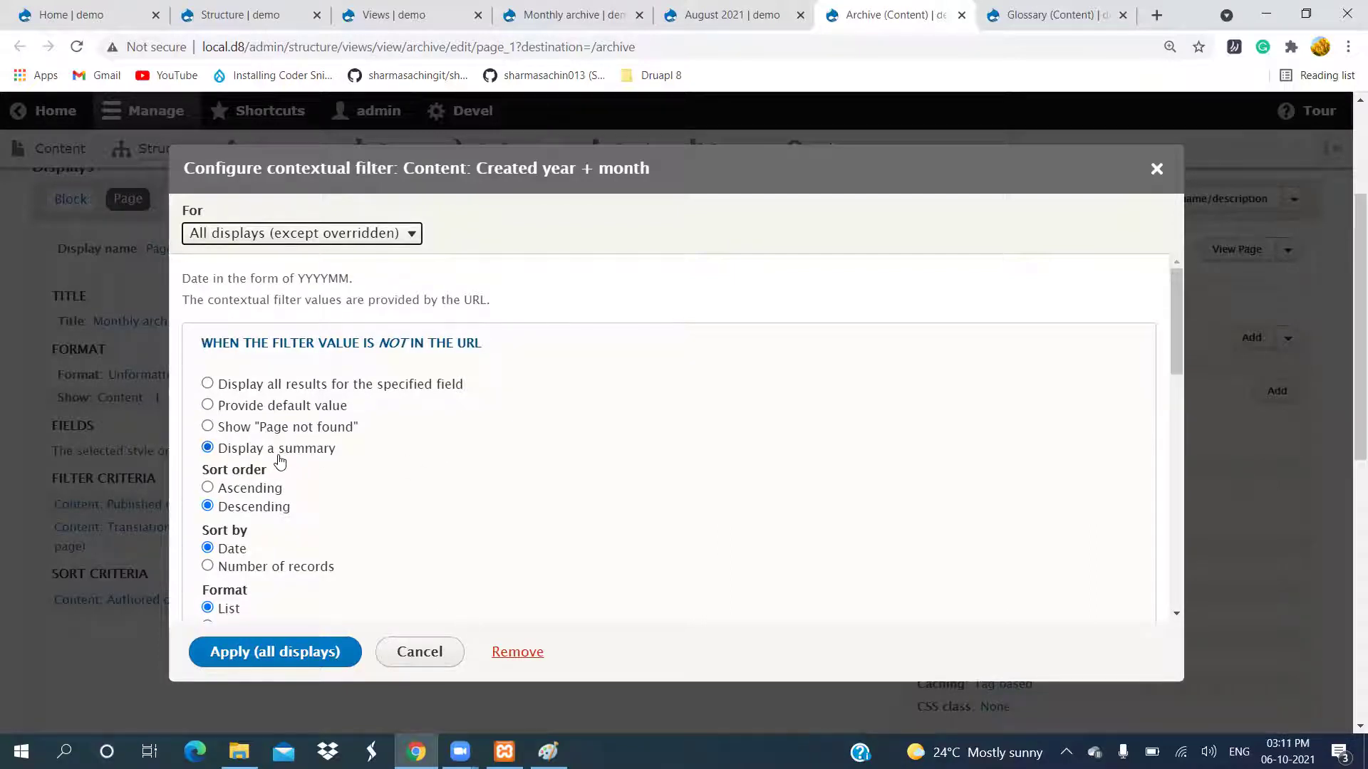
scroll(280, 461, "down", 6)
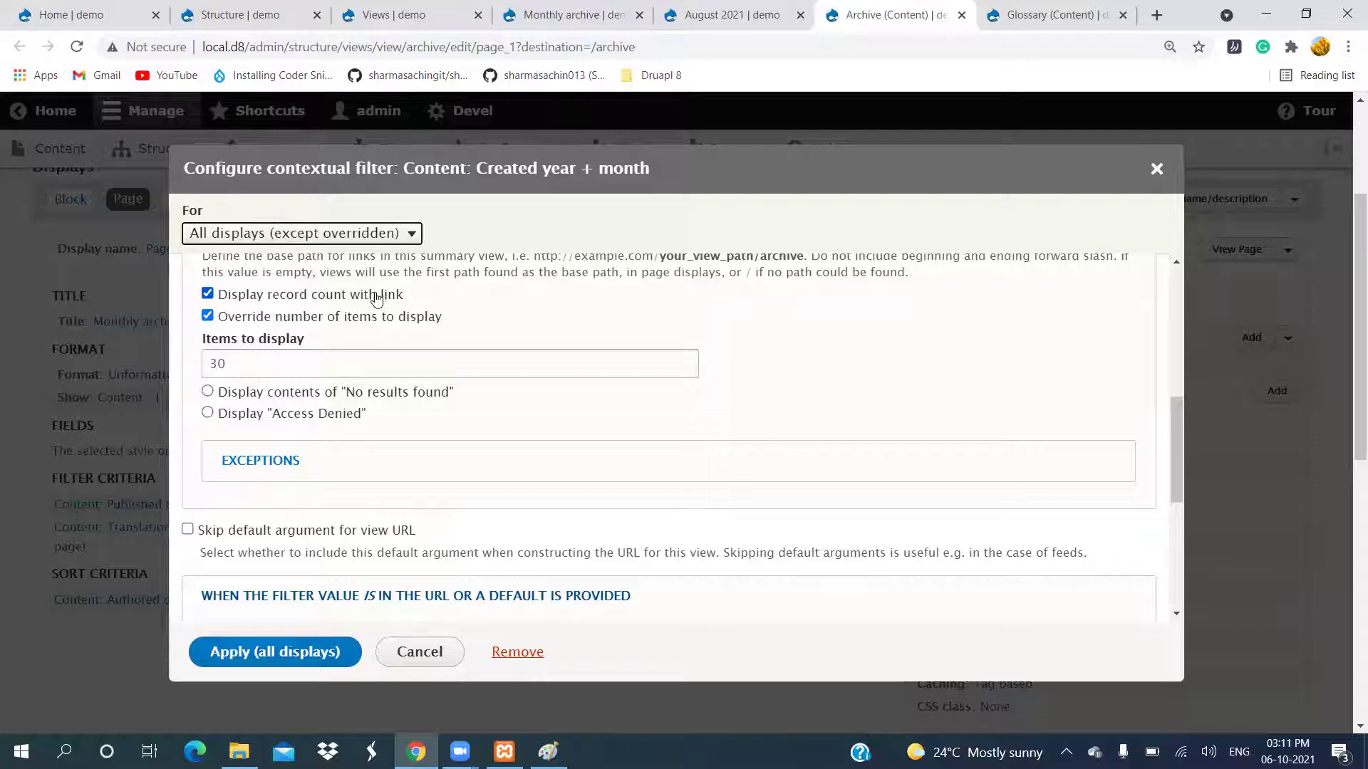
left_click(568, 21)
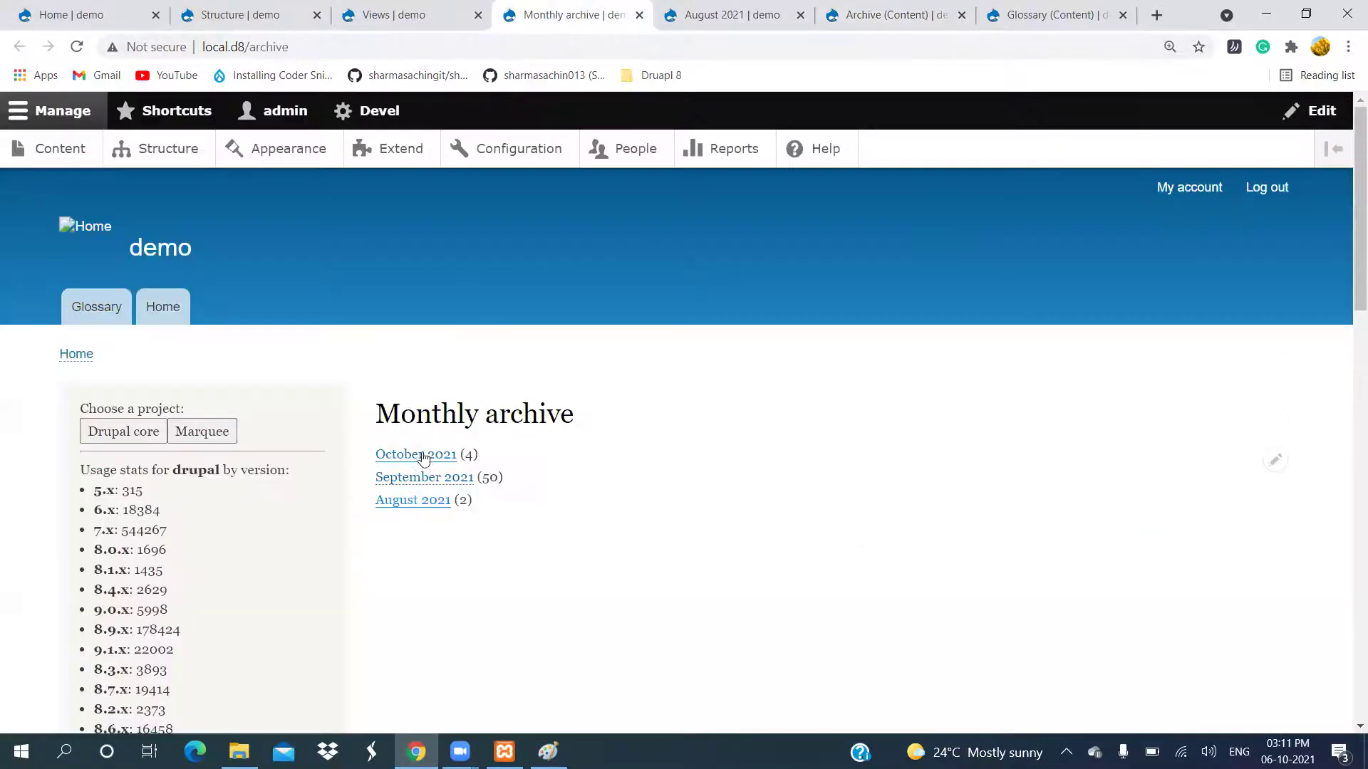
left_click(862, 14)
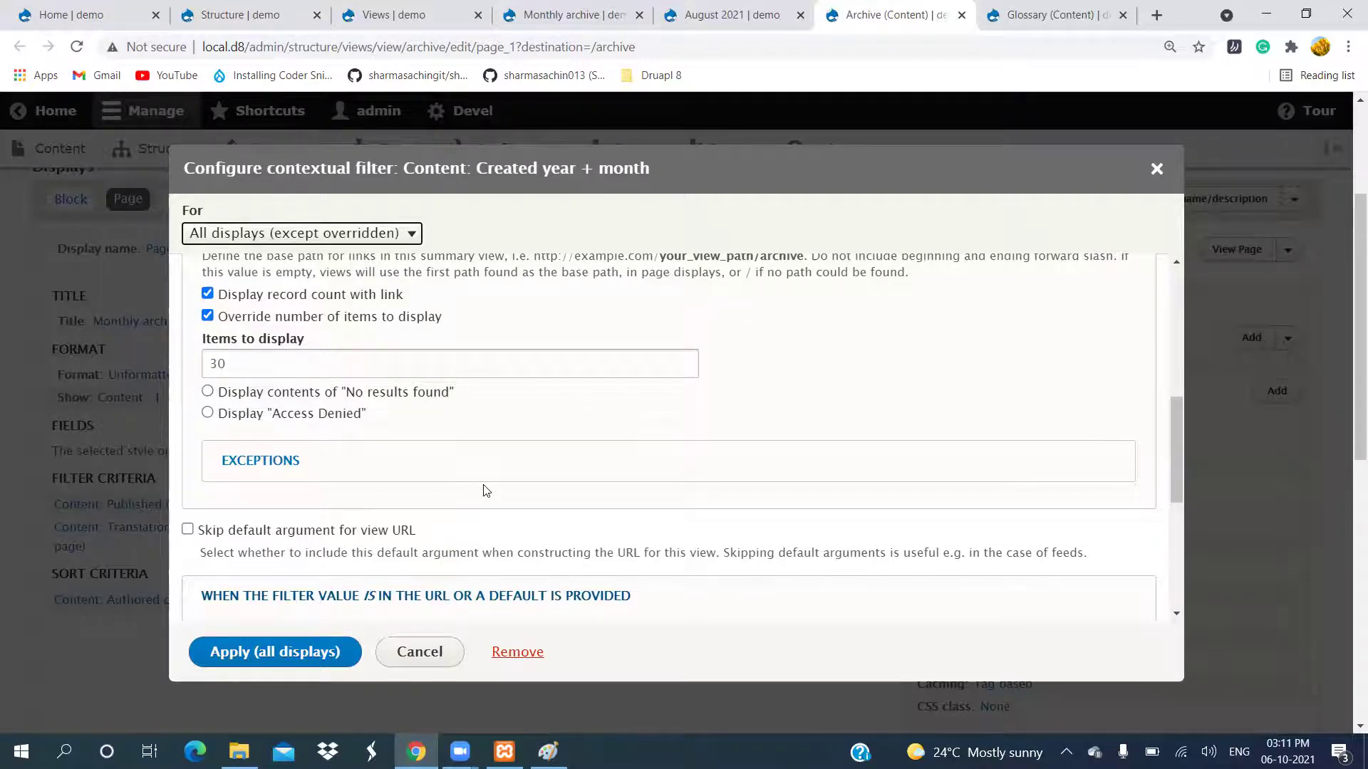
Review the filter's exceptions and title override against the Monthly archive page, and close the configuration without applying changes.
left_click(250, 465)
scroll(589, 471, "down", 3)
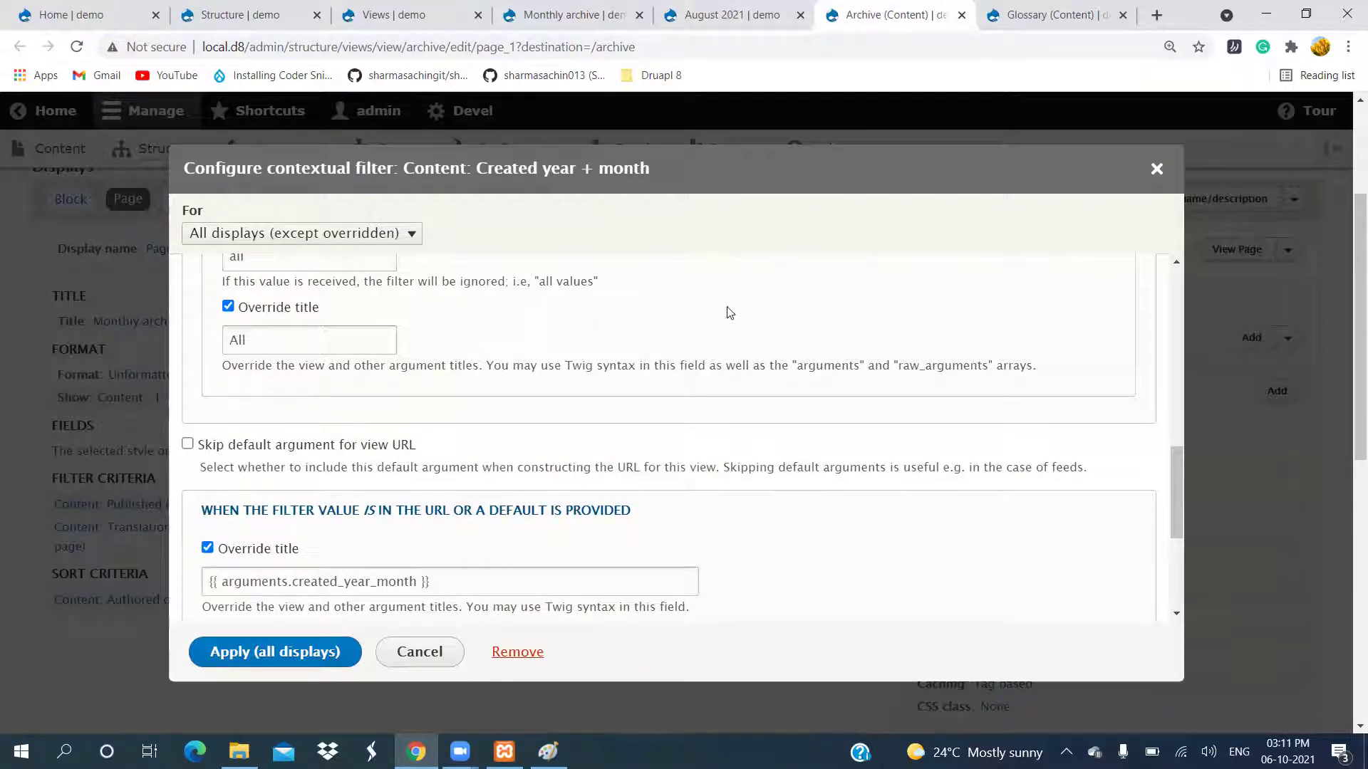
scroll(728, 312, "down", 2)
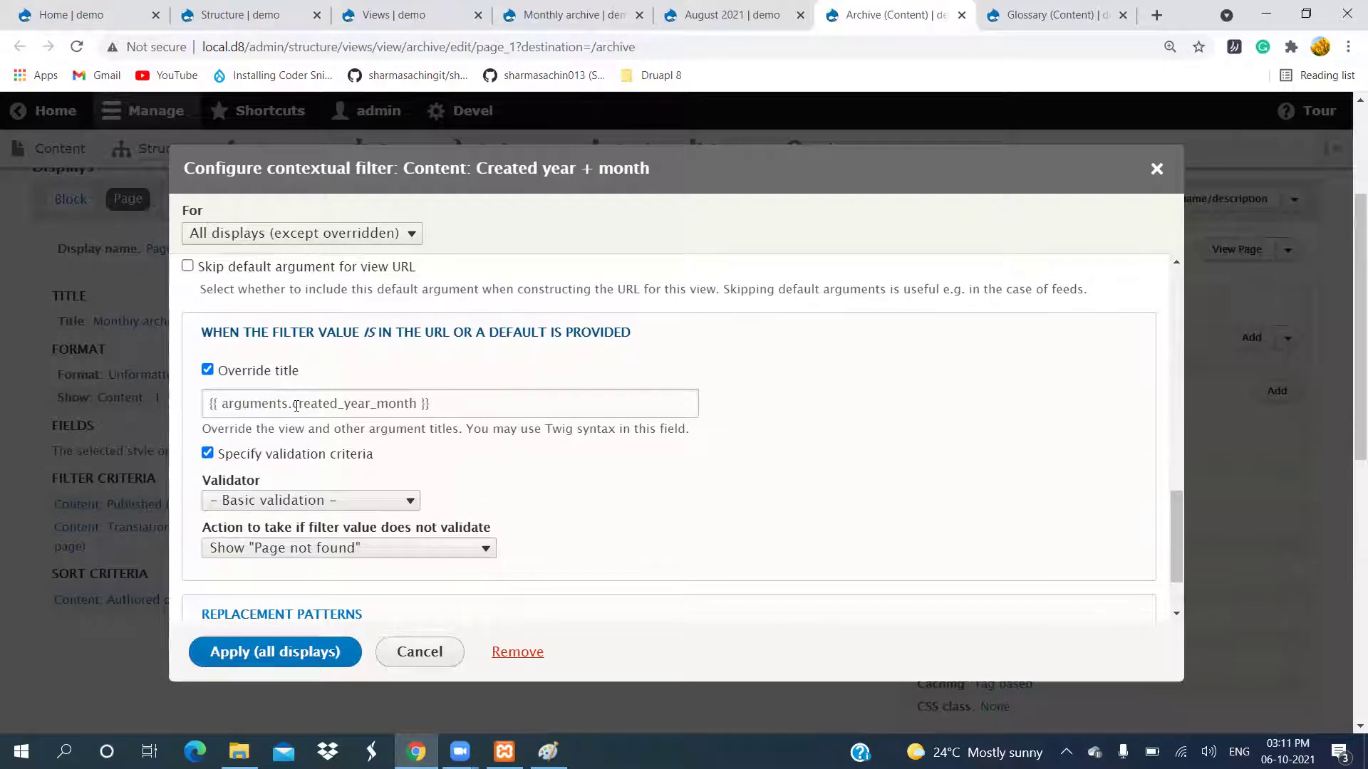
left_click_drag(293, 404, 431, 403)
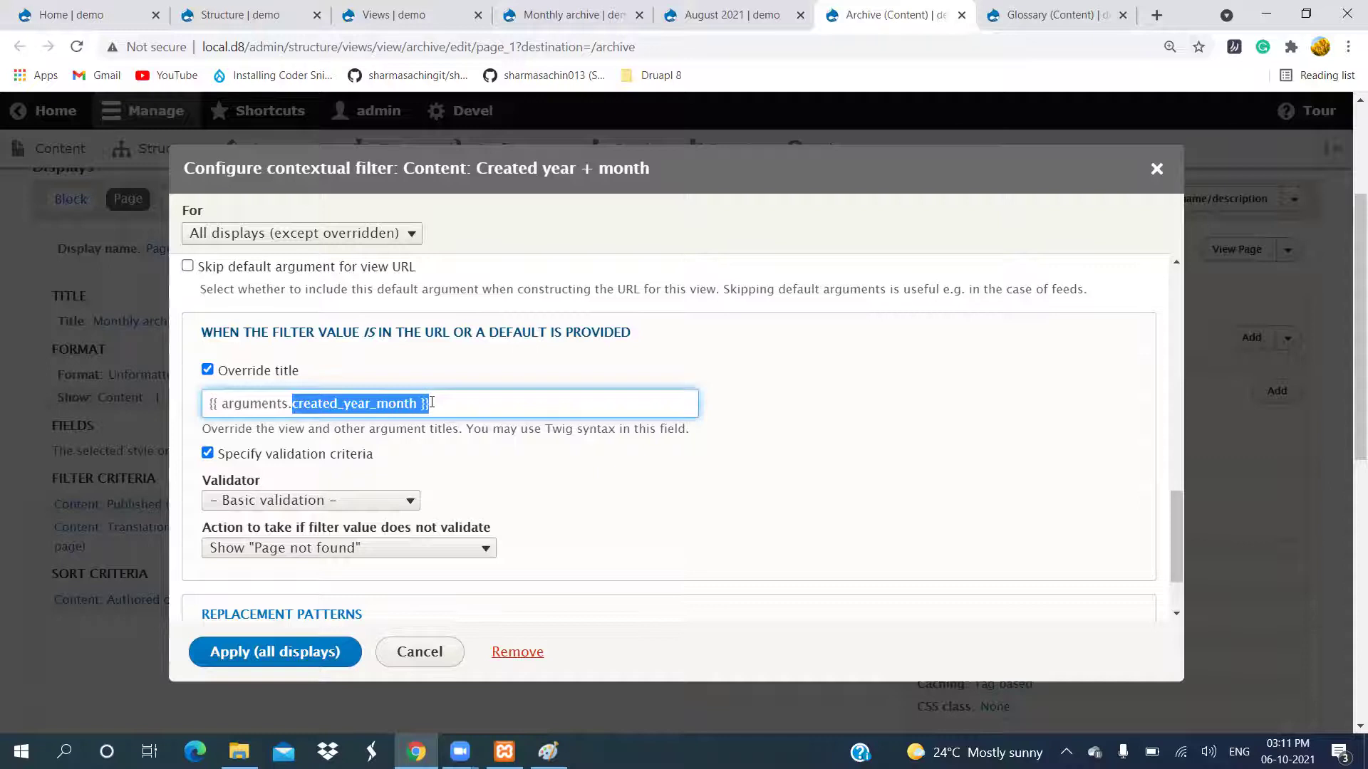
left_click(748, 27)
left_click(573, 16)
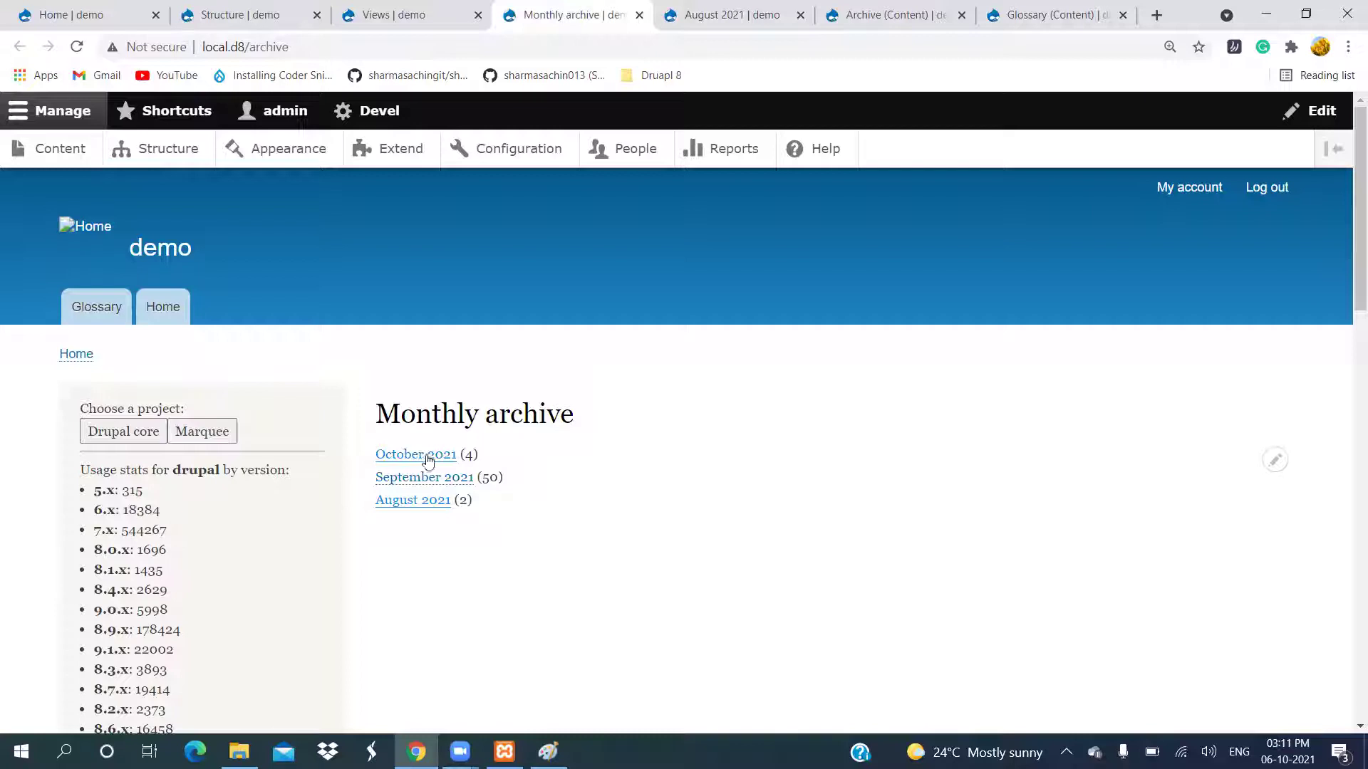
left_click(870, 13)
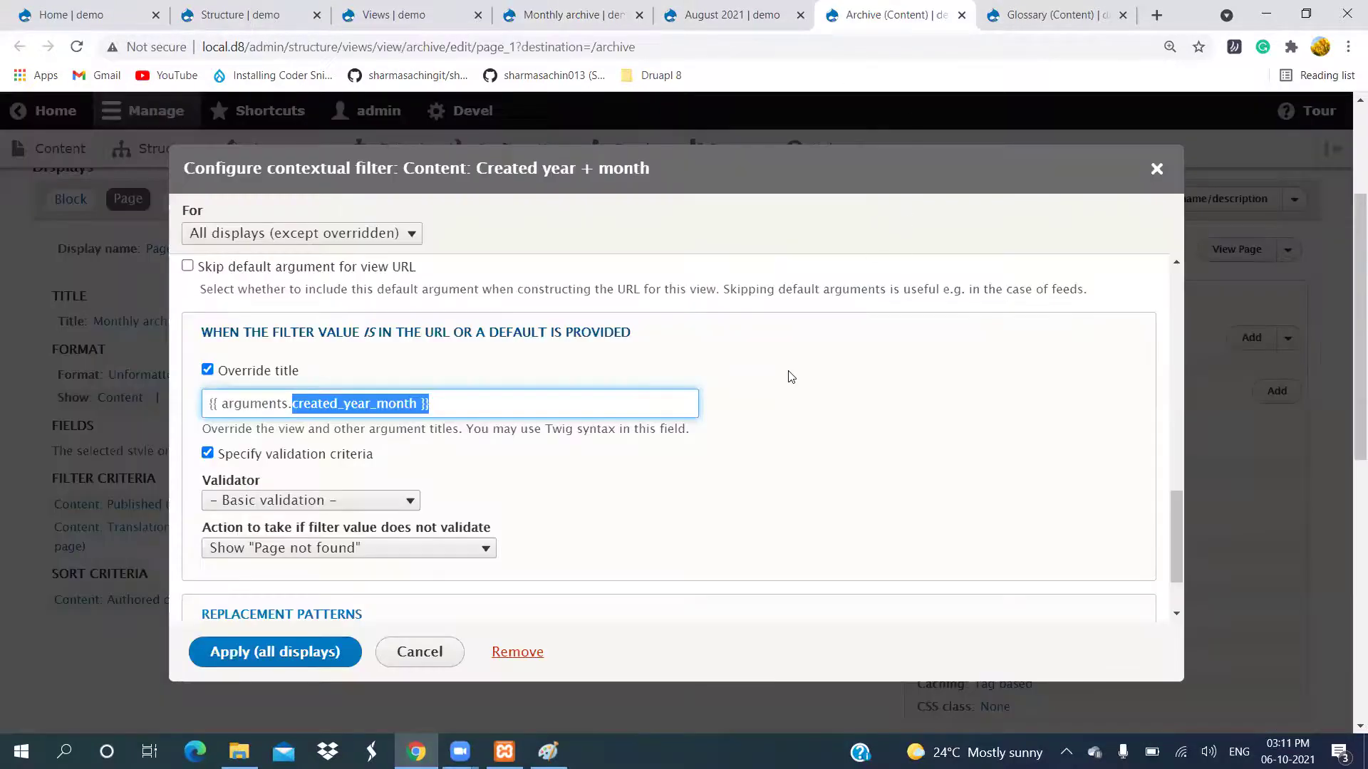
scroll(789, 376, "down", 2)
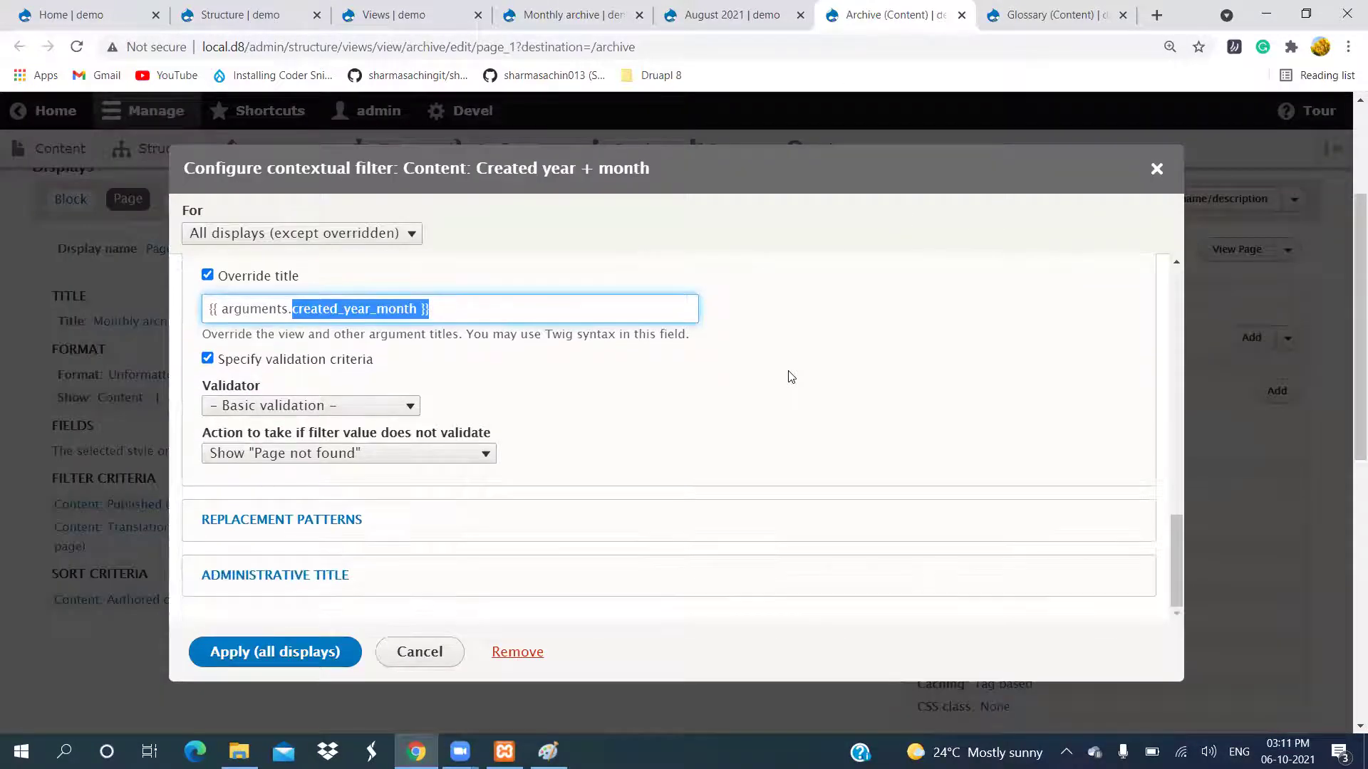
scroll(788, 376, "up", 5)
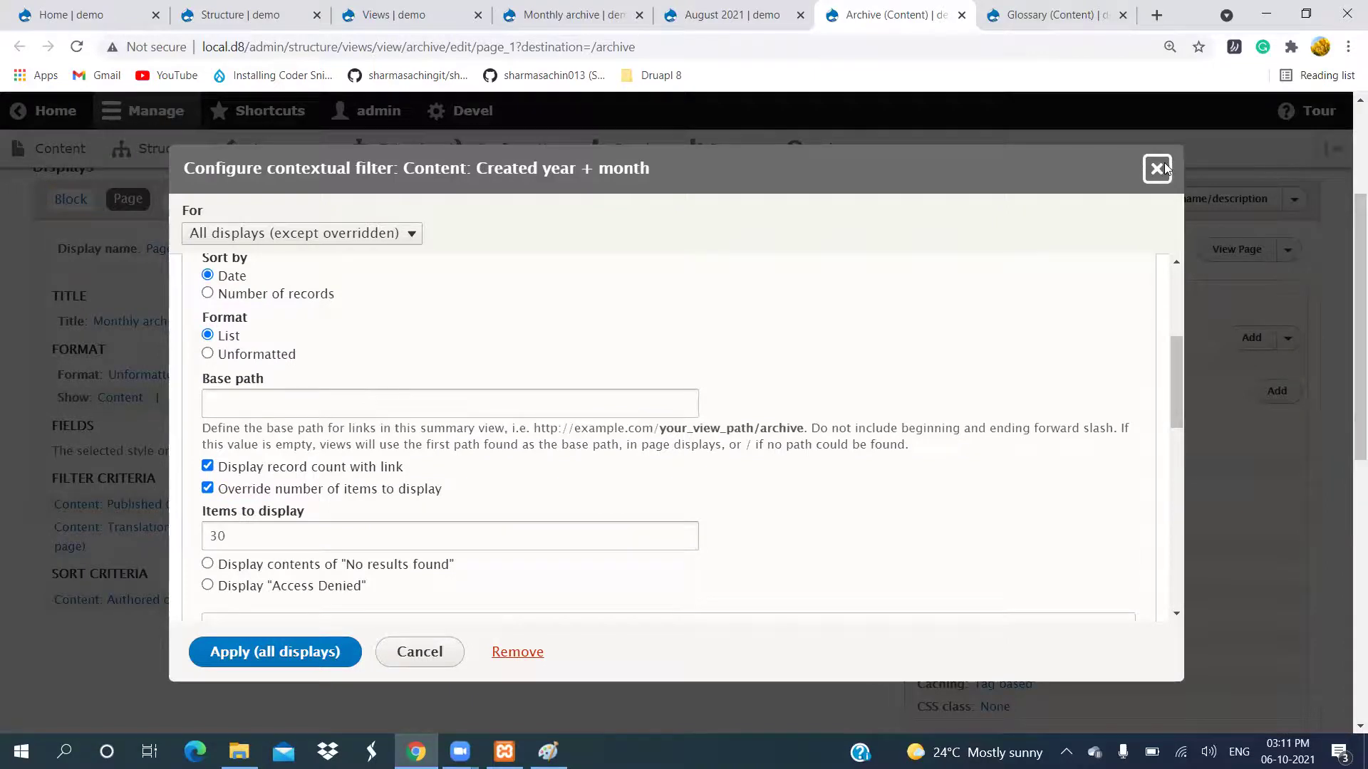
left_click(1156, 169)
Switch to the Glossary view's edit page and examine its settings and the letter links in the preview.
left_click(1047, 17)
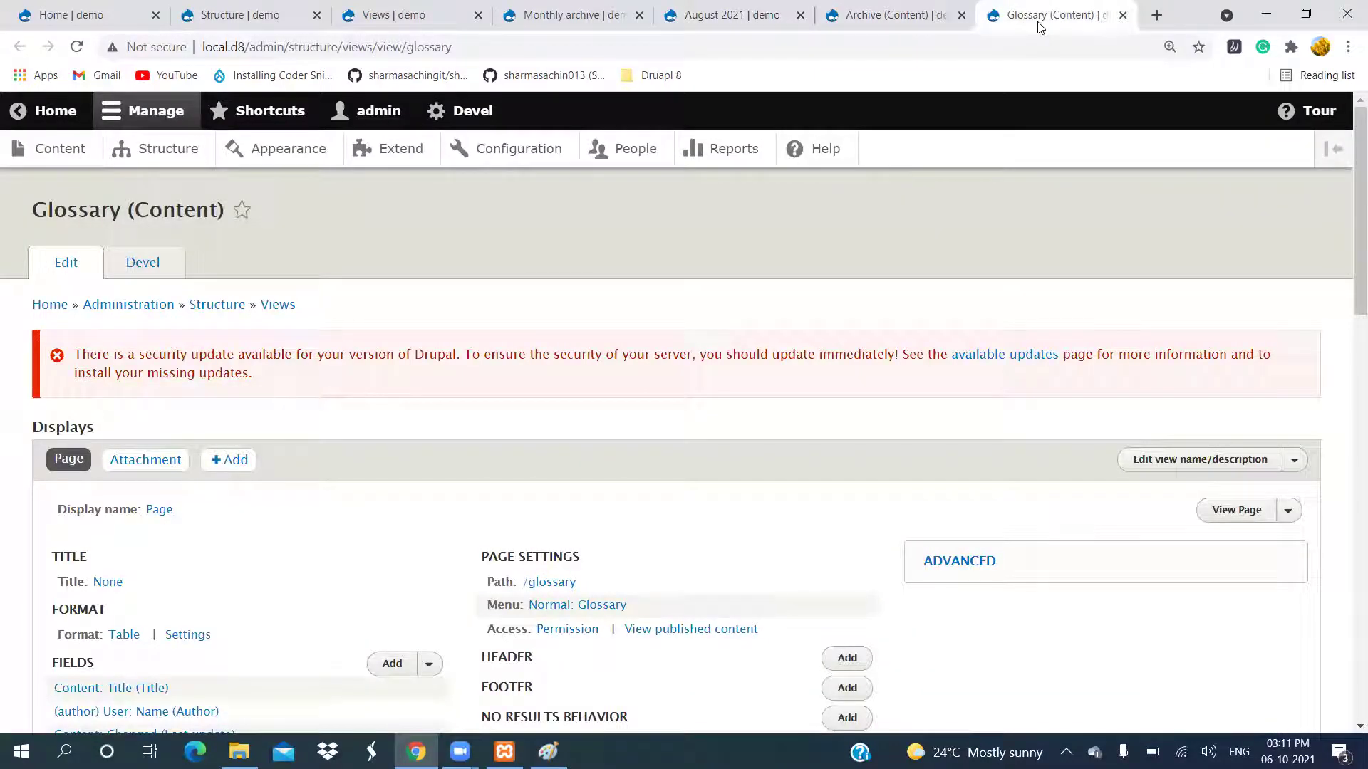
scroll(1016, 151, "down", 13)
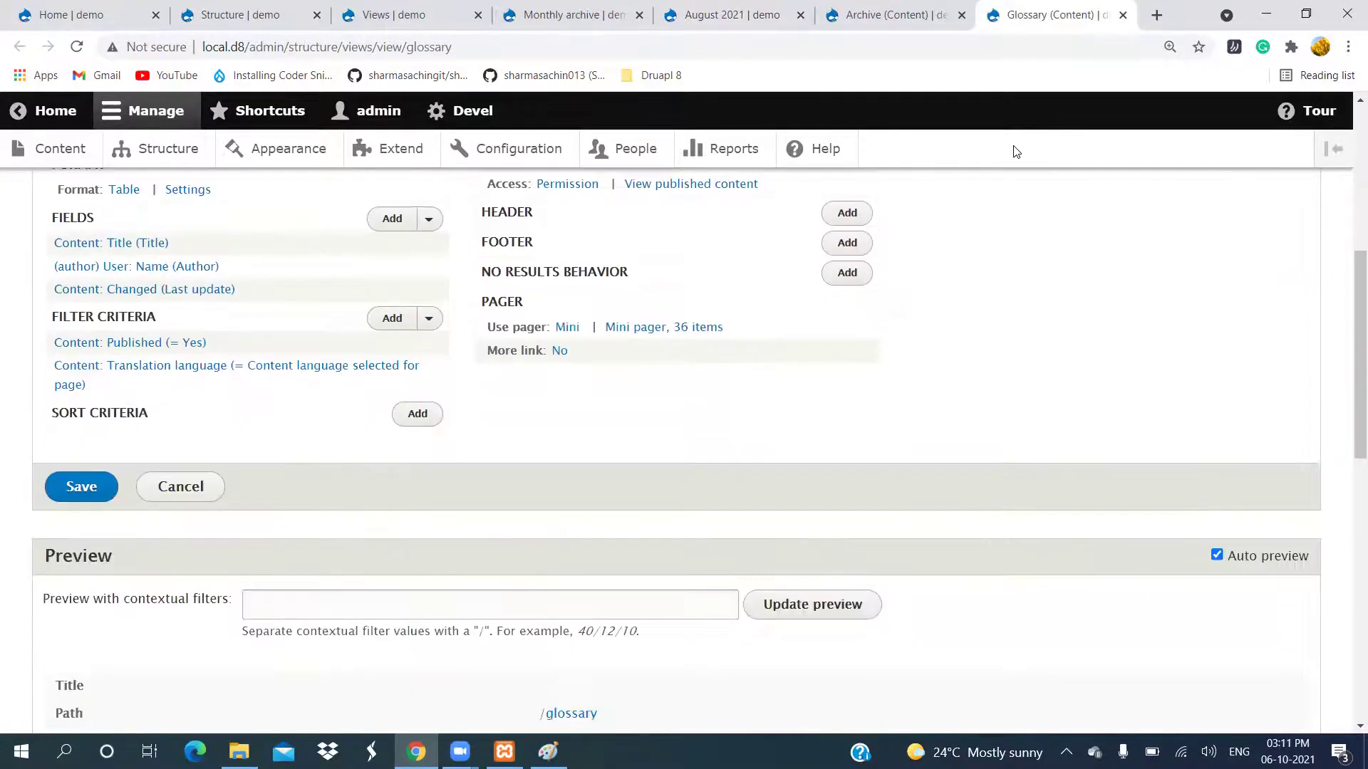
scroll(1015, 151, "down", 1)
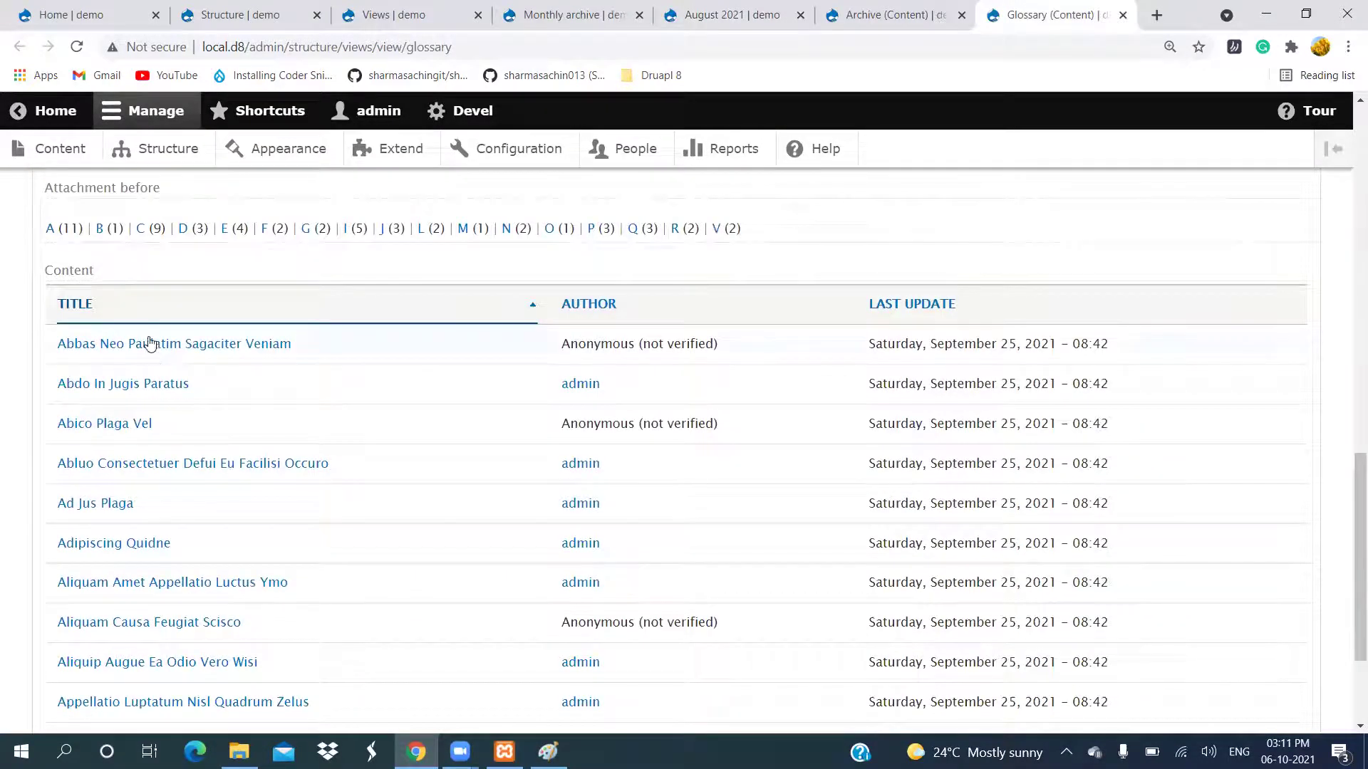
scroll(540, 434, "up", 2)
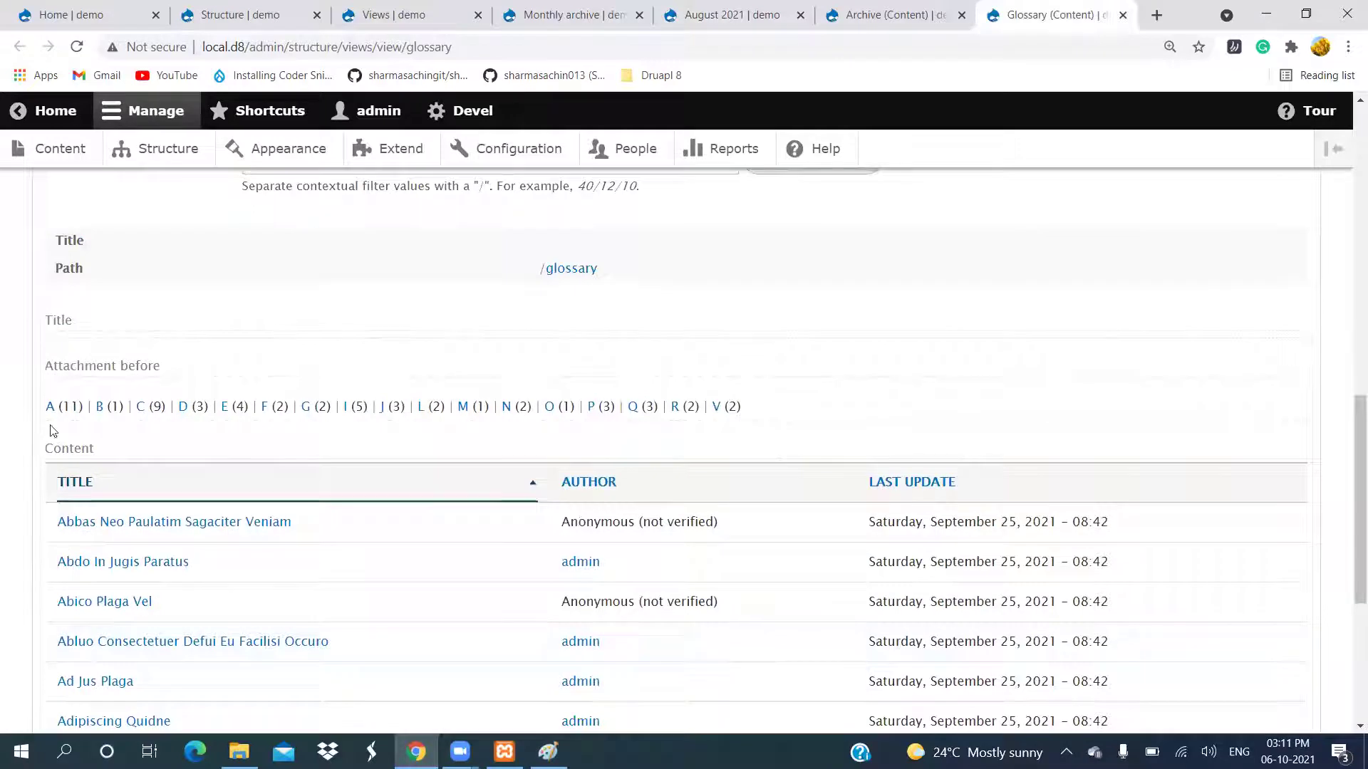
scroll(733, 427, "up", 4)
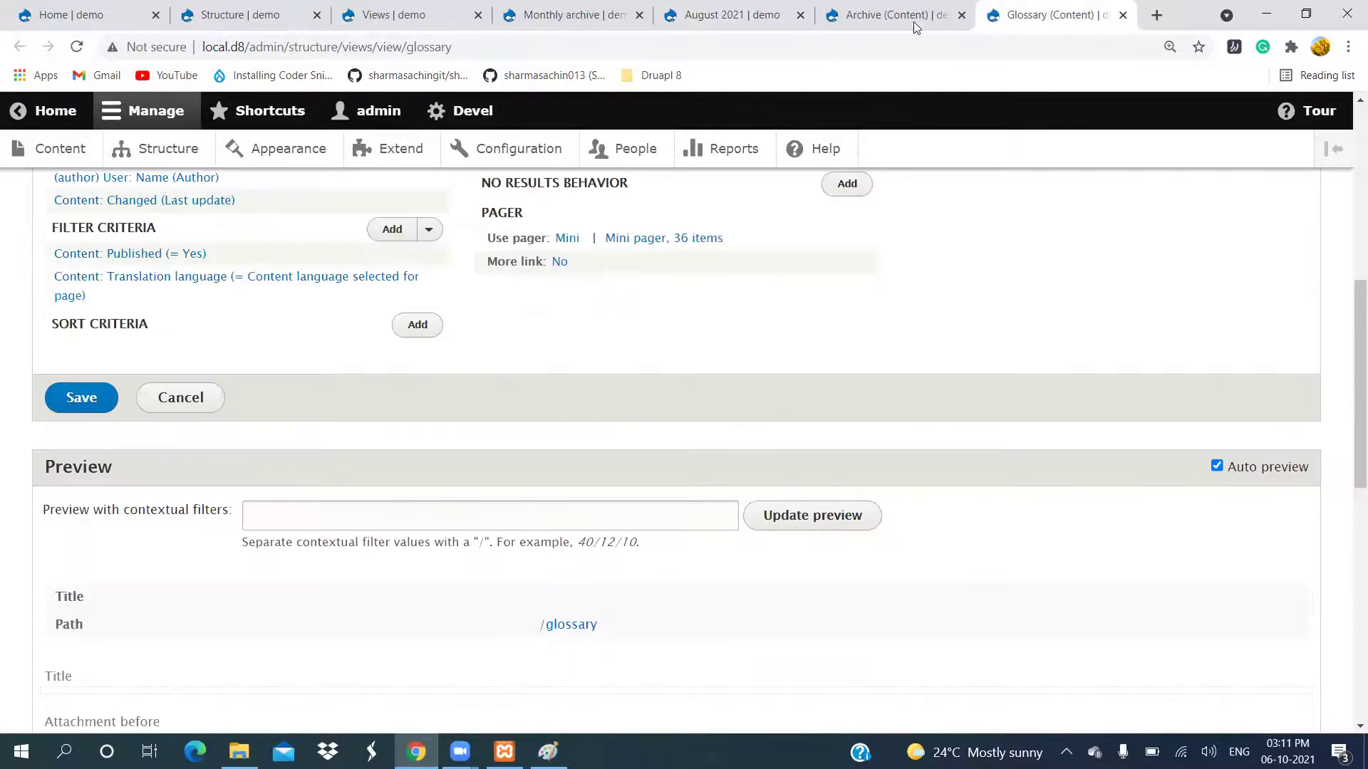
Open the Glossary view's /glossary page from the Views list in a new tab and look over its content table.
left_click(916, 21)
left_click(392, 21)
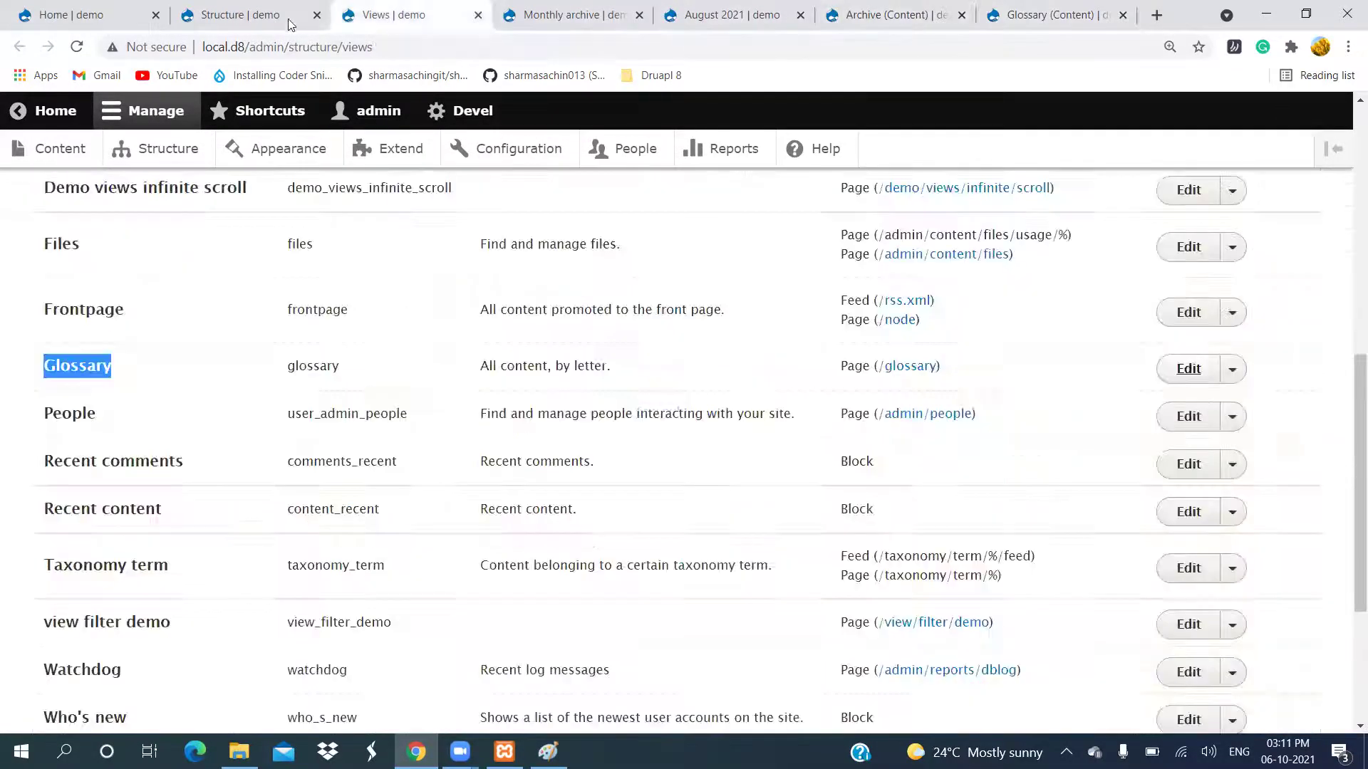
middle_click(905, 366)
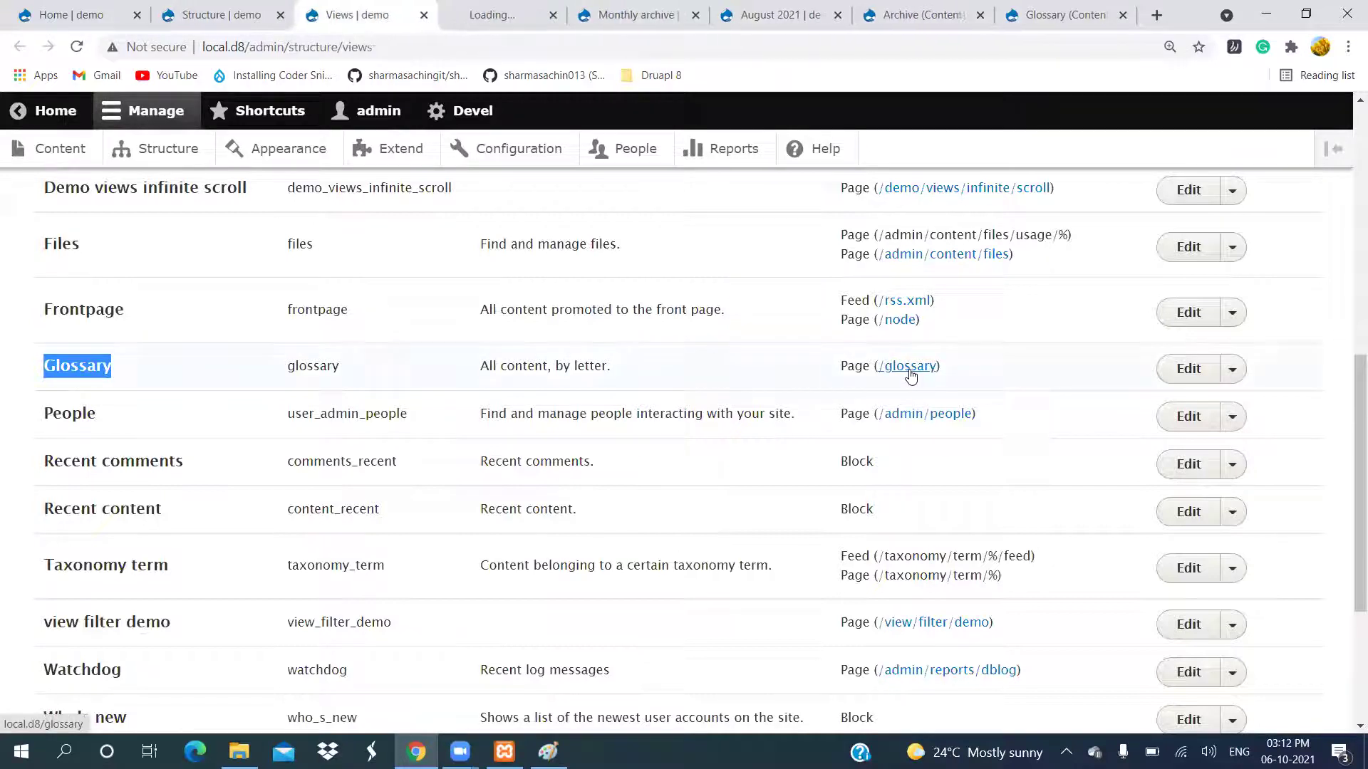
left_click(497, 12)
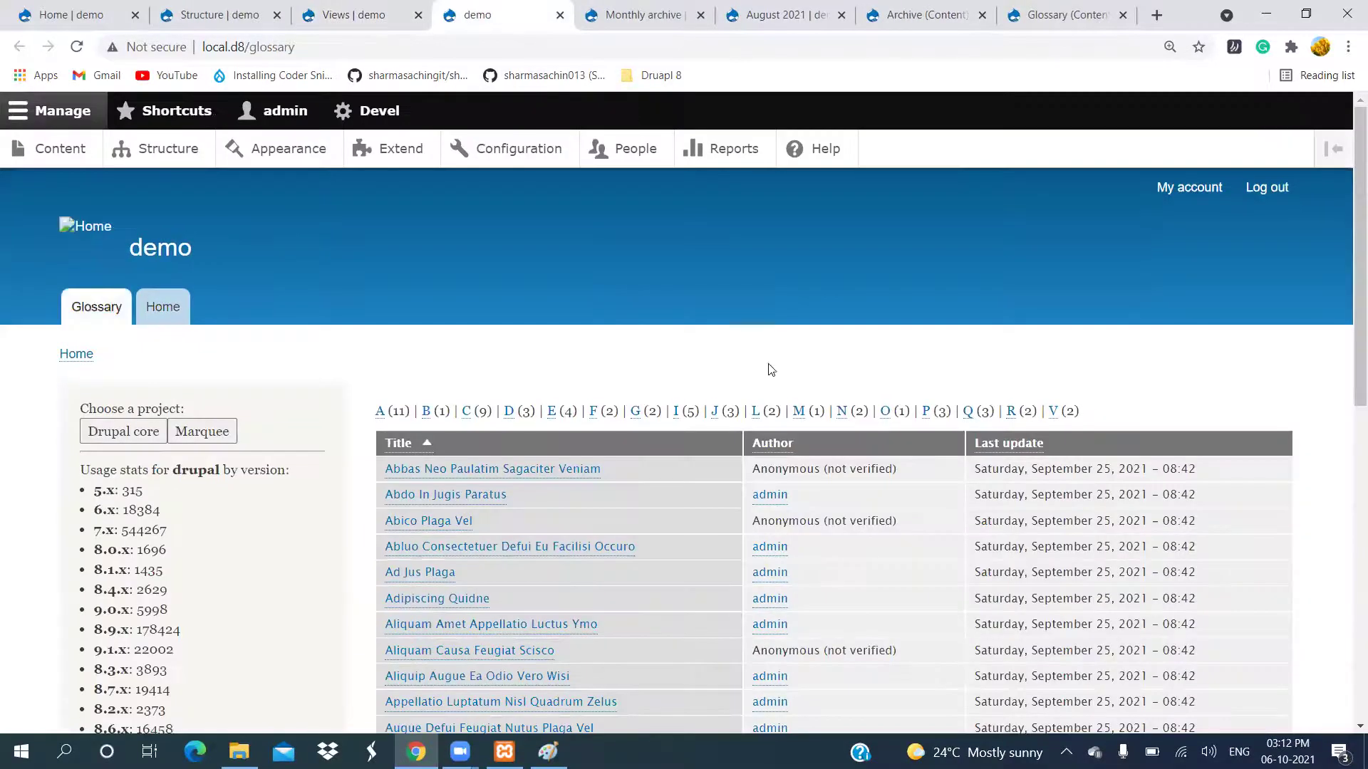
scroll(659, 478, "down", 3)
scroll(659, 479, "up", 3)
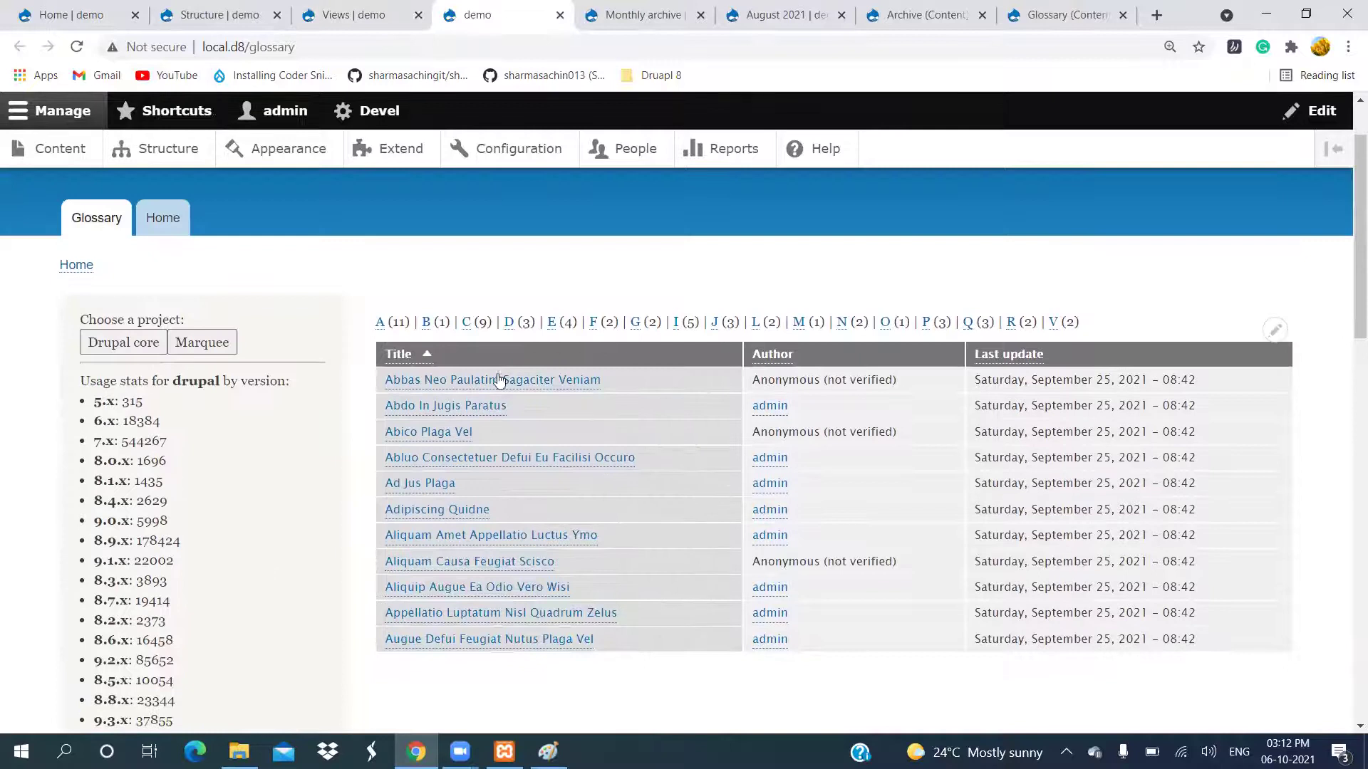
Filter the glossary page's content by the letters A, B, C and E in turn.
left_click(380, 329)
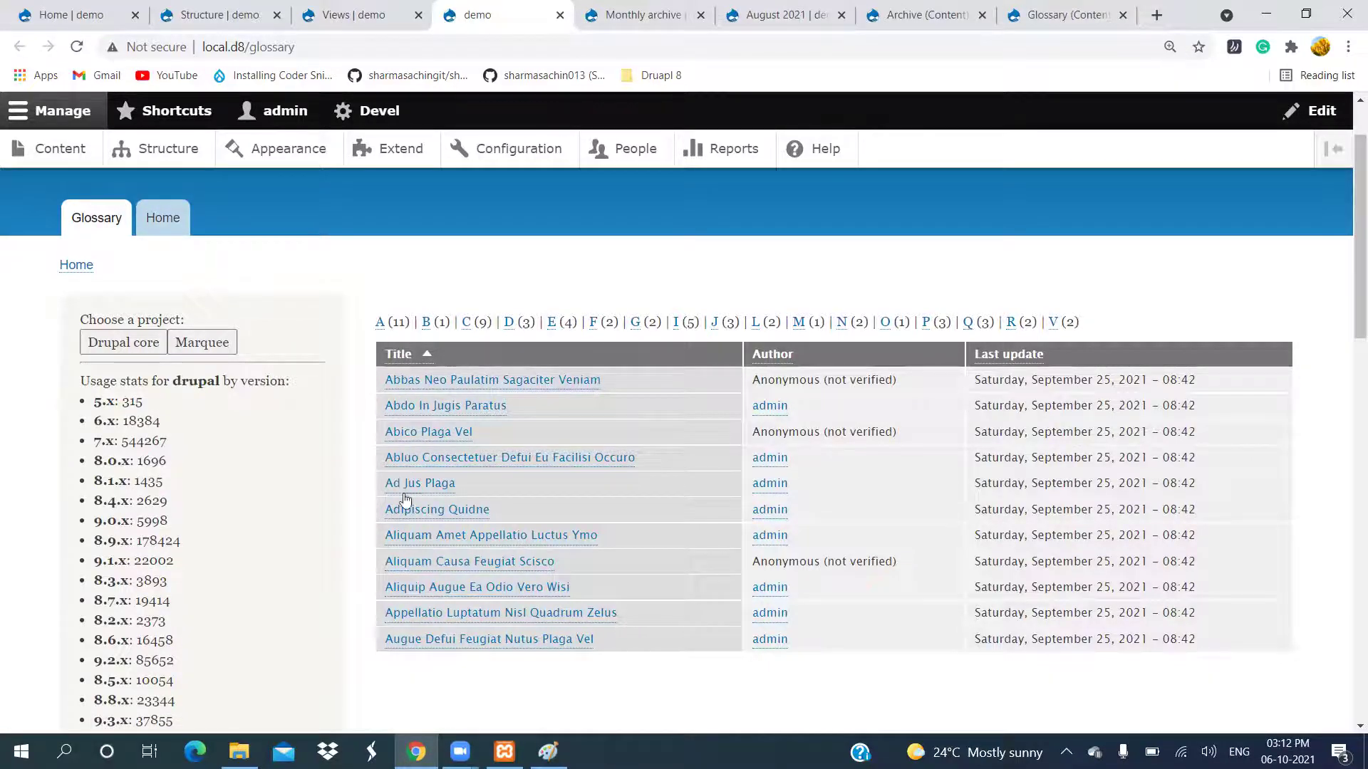
left_click(426, 323)
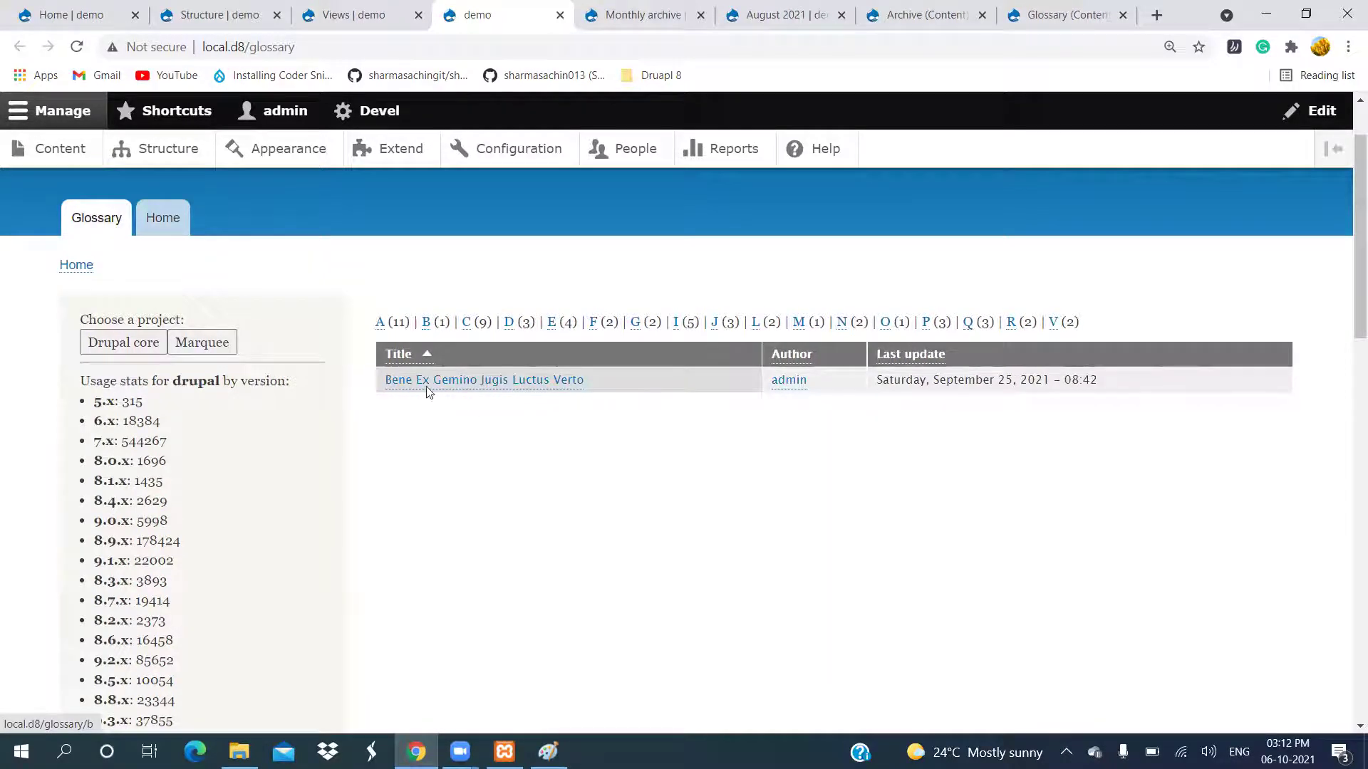
left_click(467, 324)
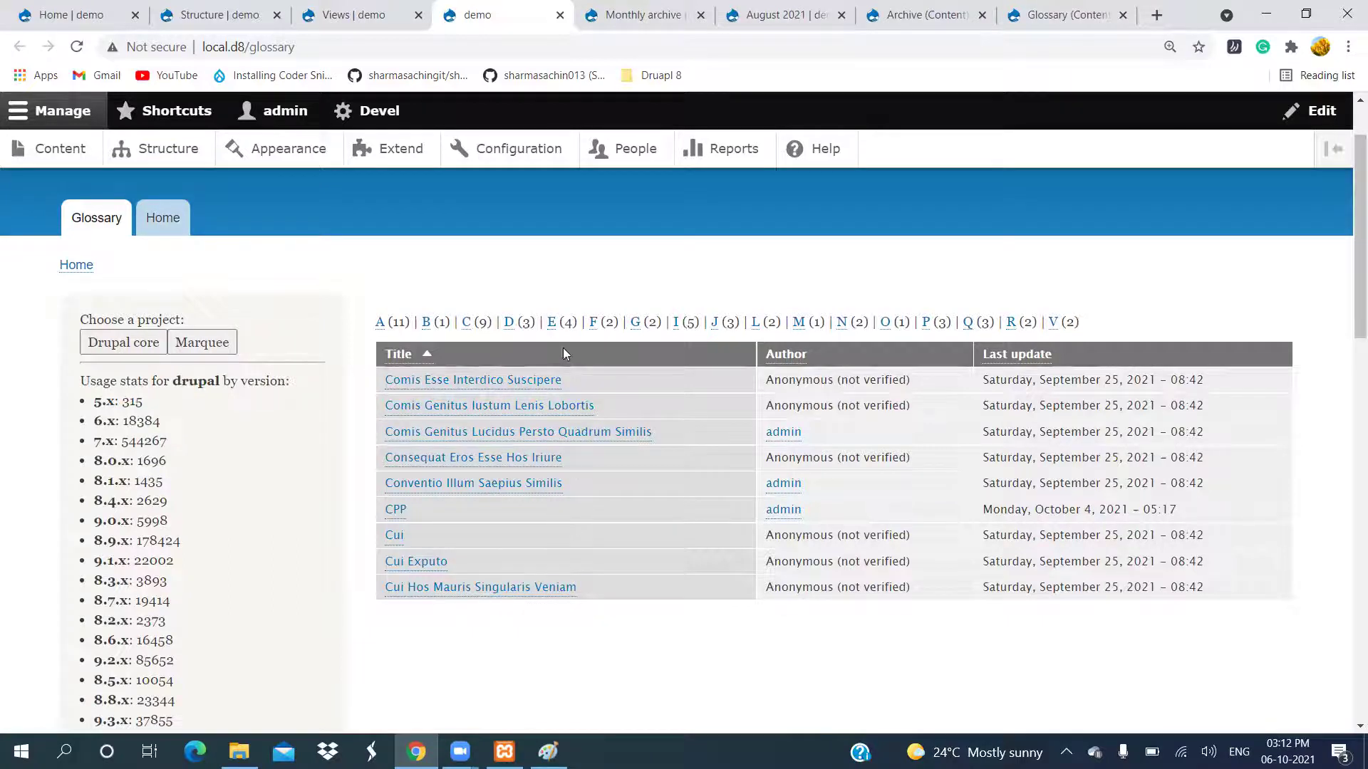
left_click(550, 324)
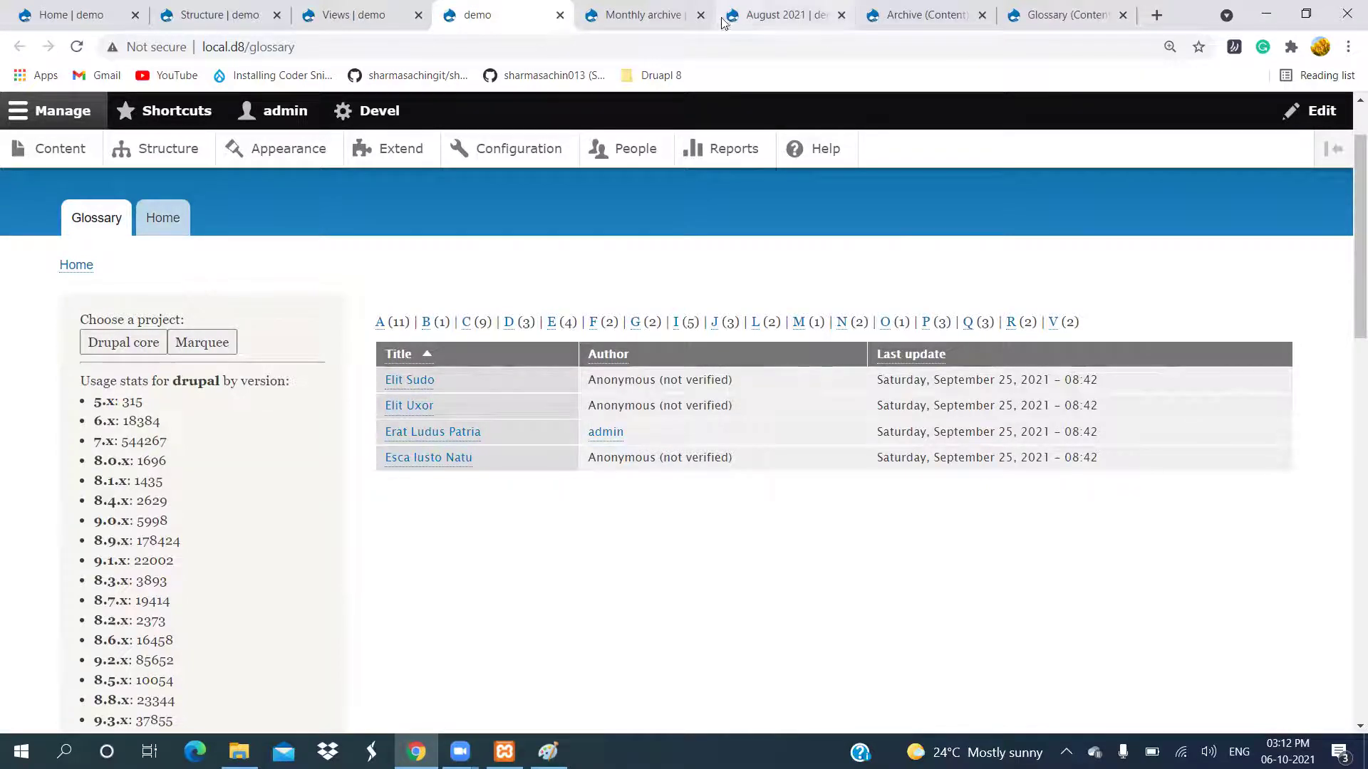
Open the configuration of the Glossary view's Content: Title contextual filter and review its default value settings.
left_click(1071, 20)
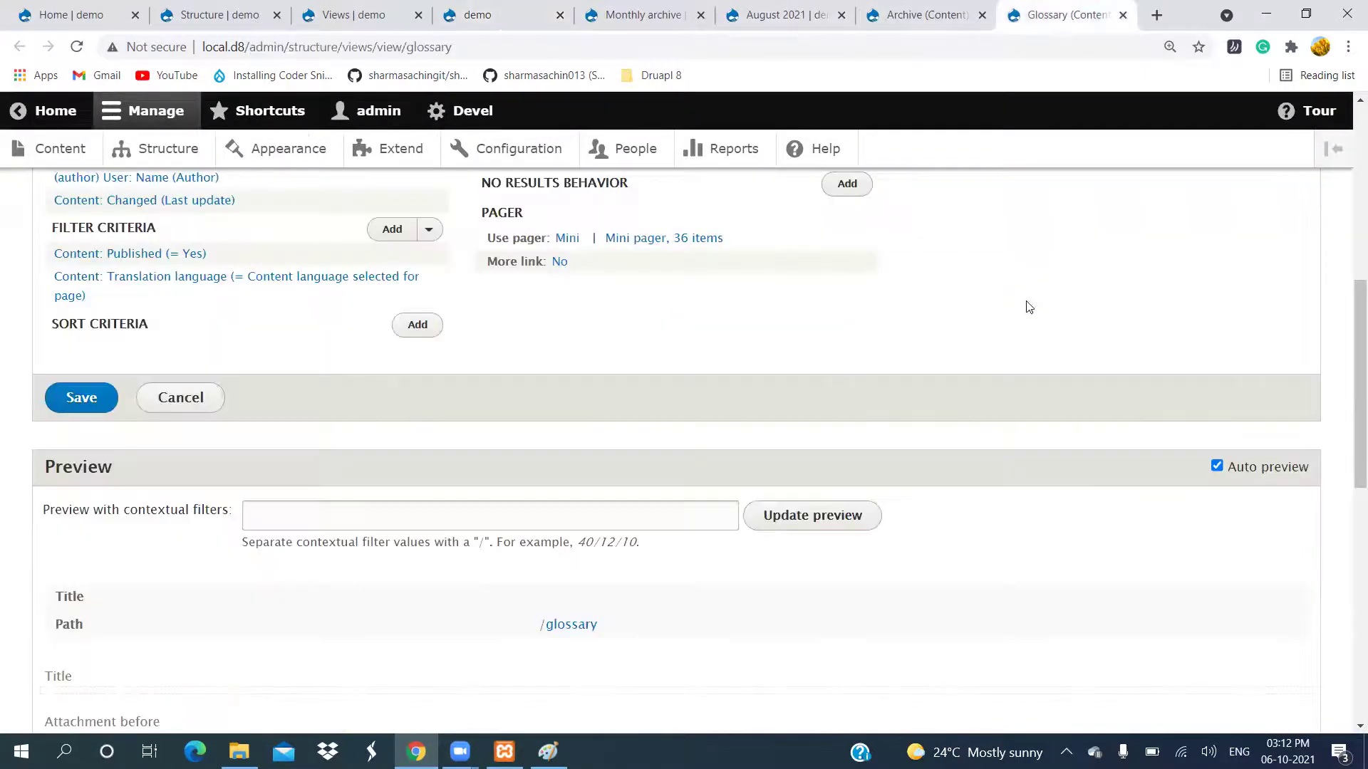
scroll(1029, 306, "up", 5)
left_click(969, 382)
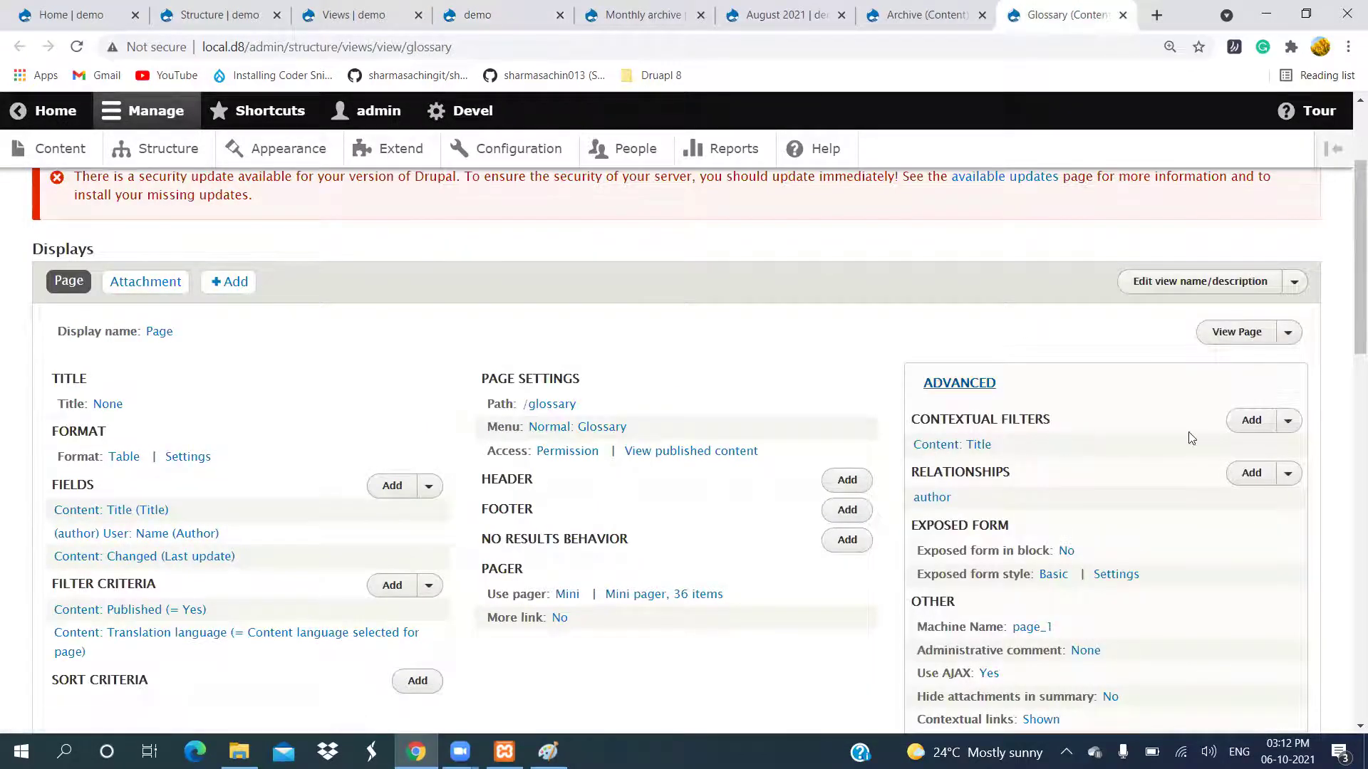
left_click(952, 451)
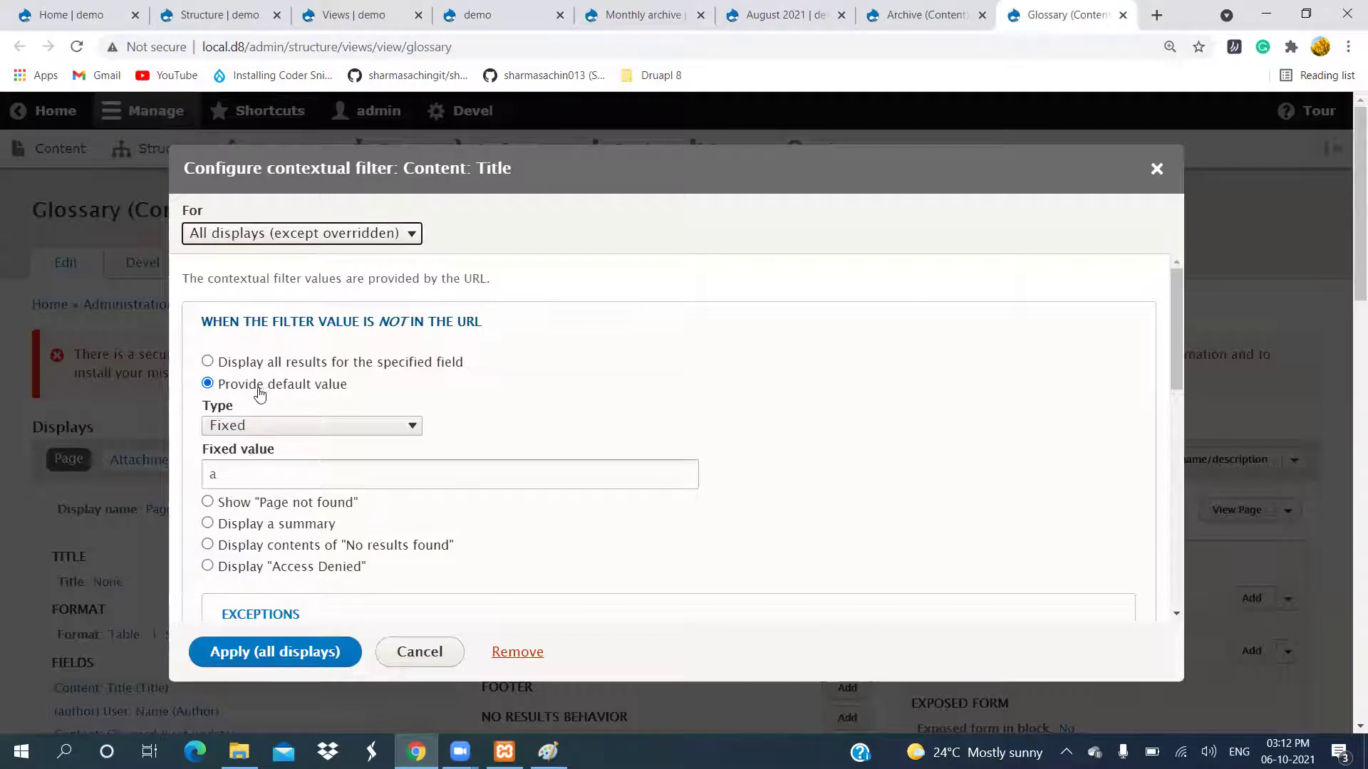
scroll(319, 395, "down", 1)
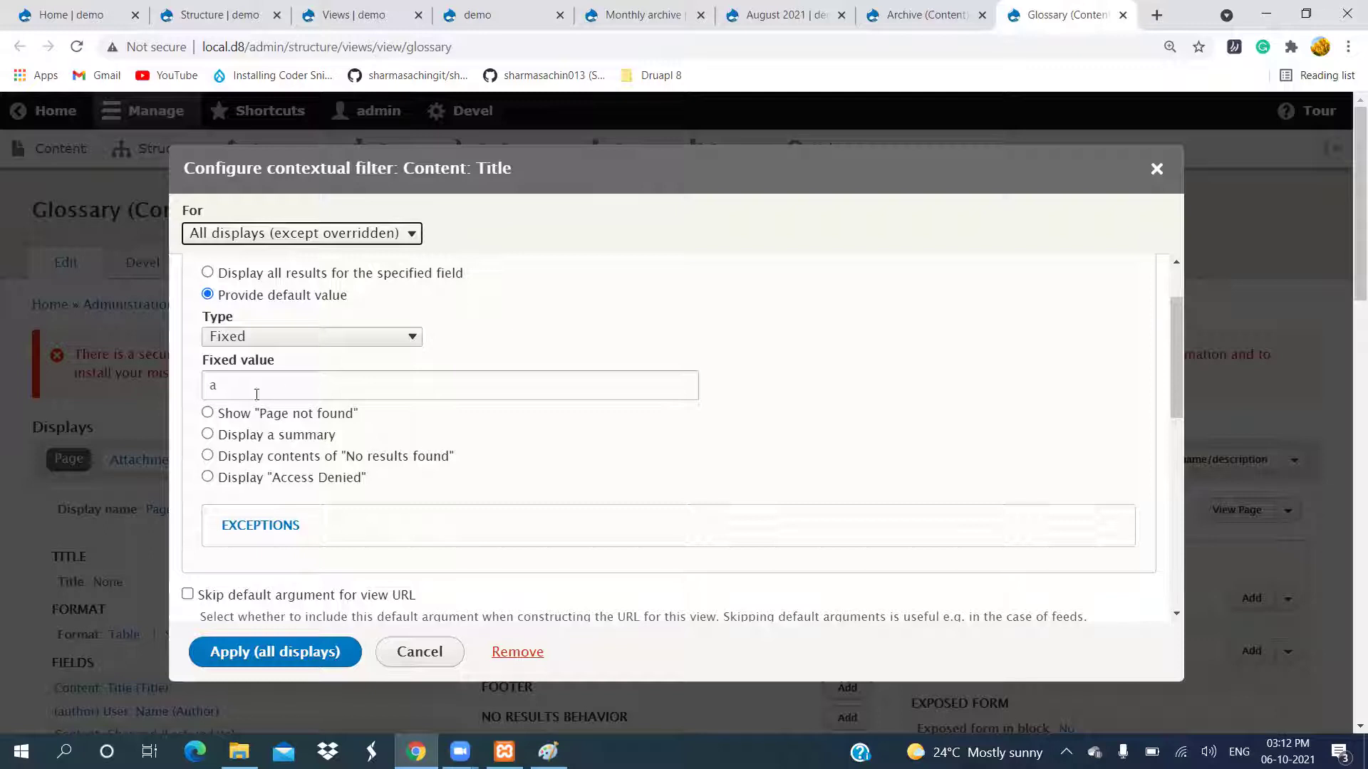
Reload the /glossary page to compare its unfiltered table with the filter's fixed default value, and return to the filter configuration.
left_click(933, 15)
left_click(1048, 15)
left_click(641, 15)
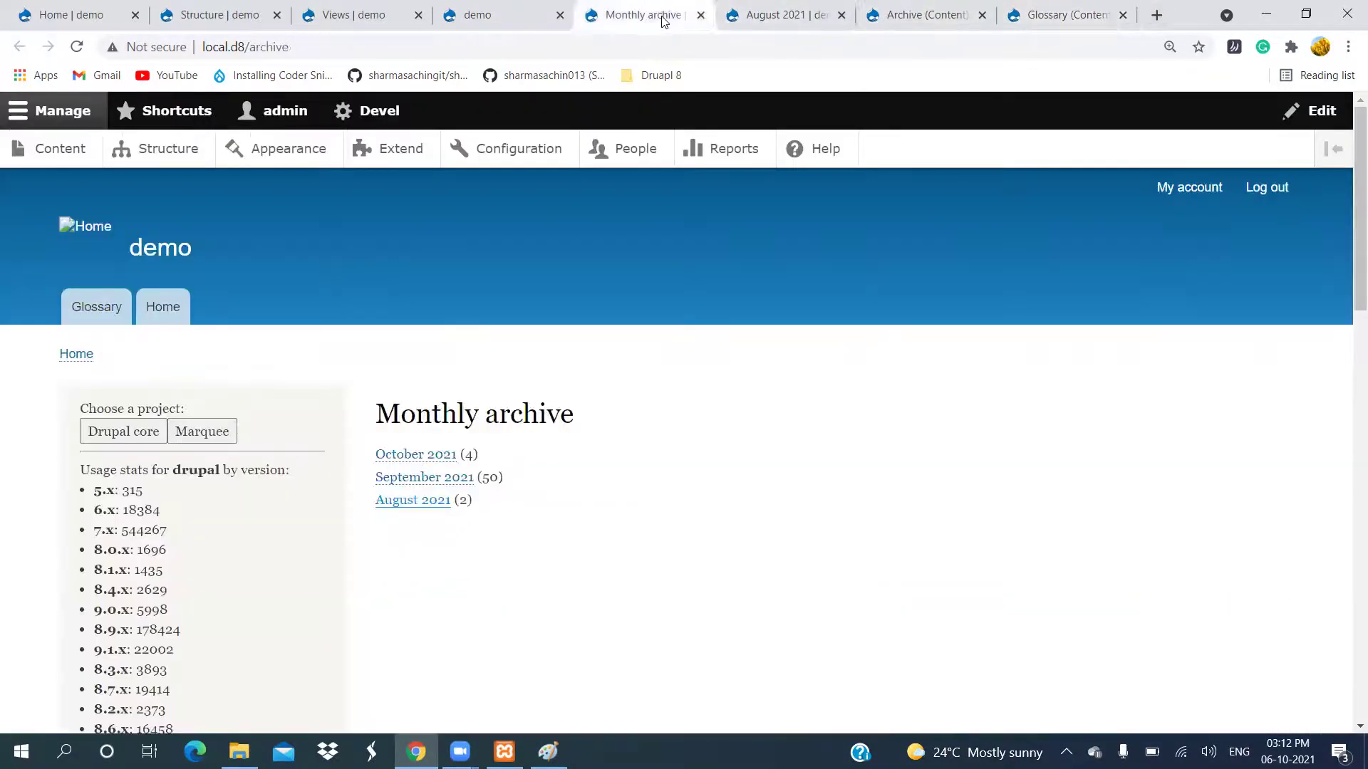
left_click(926, 15)
left_click(1054, 15)
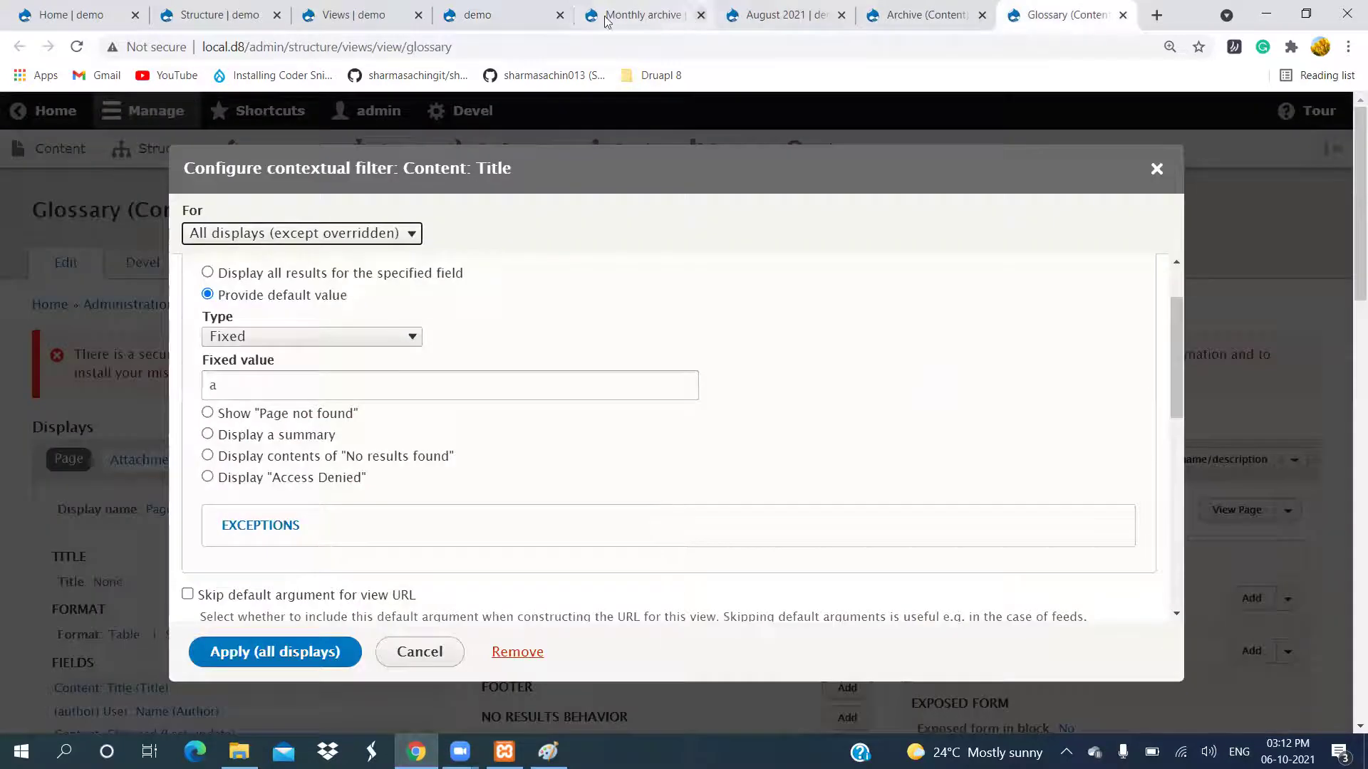
left_click(499, 15)
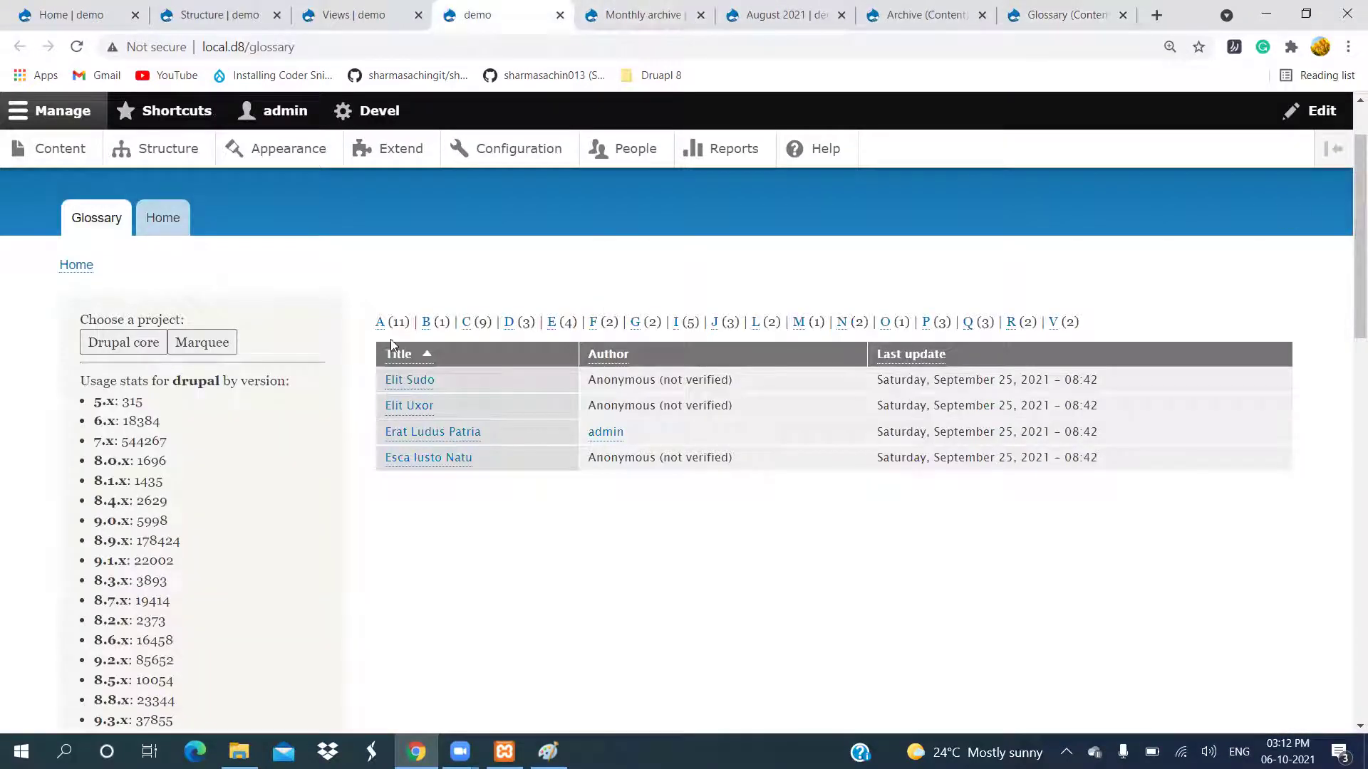
left_click(73, 47)
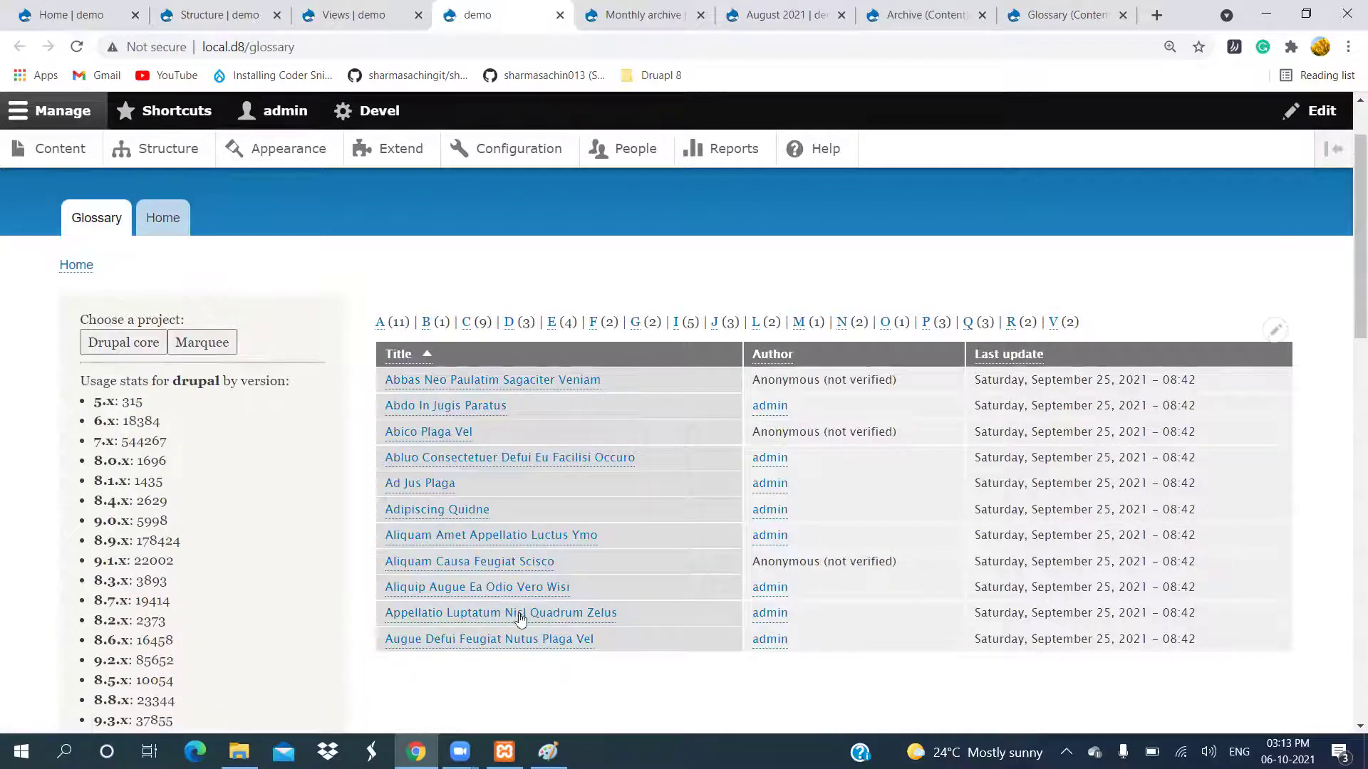
left_click(1083, 13)
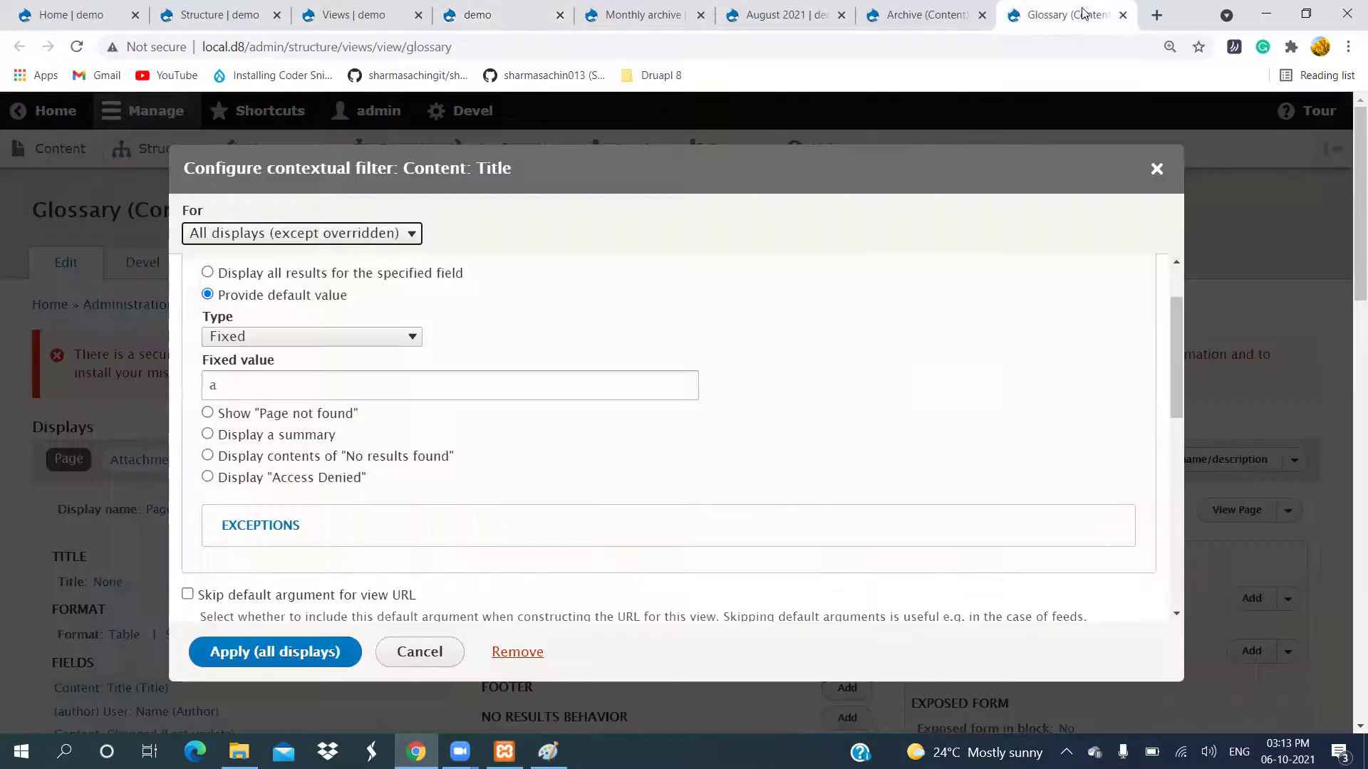
Review the Title filter's validation criteria, including the validator and the action for values that do not validate.
scroll(660, 511, "down", 3)
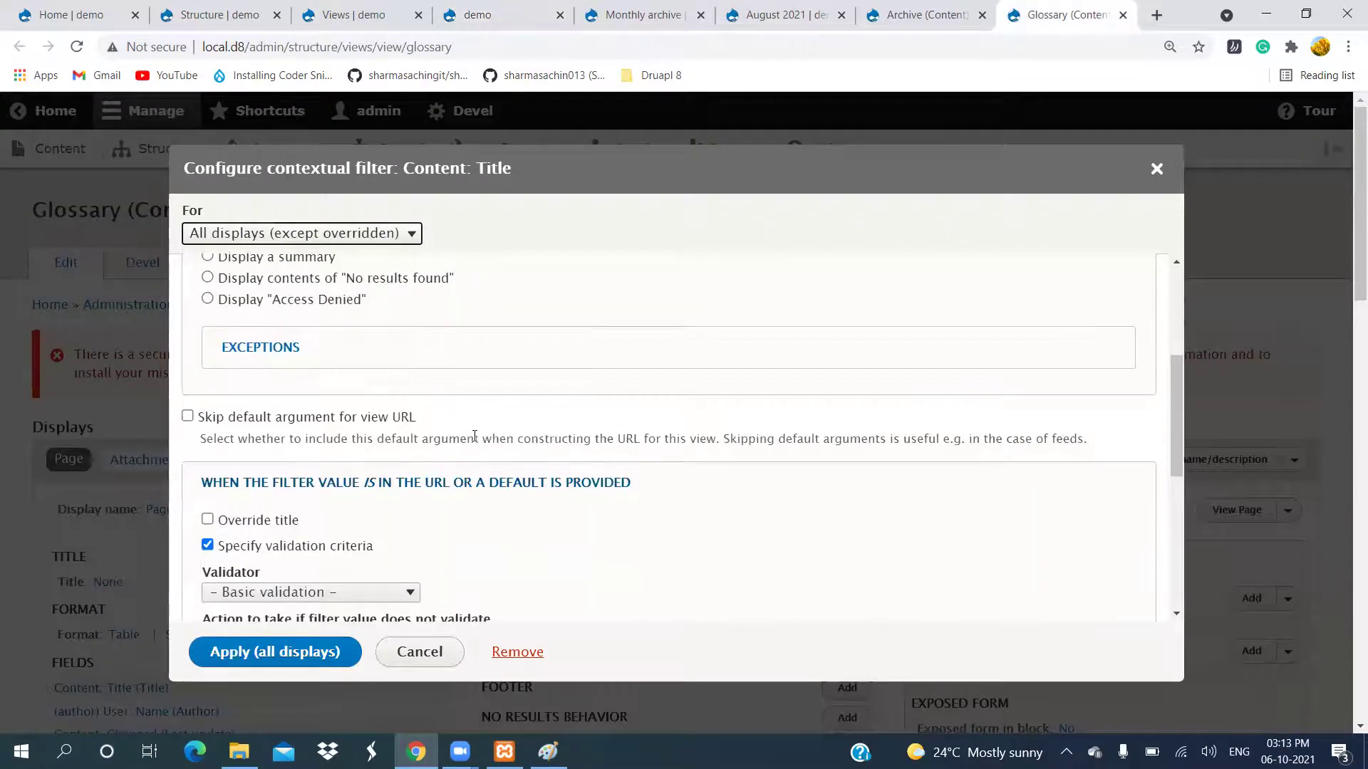
scroll(278, 605, "down", 1)
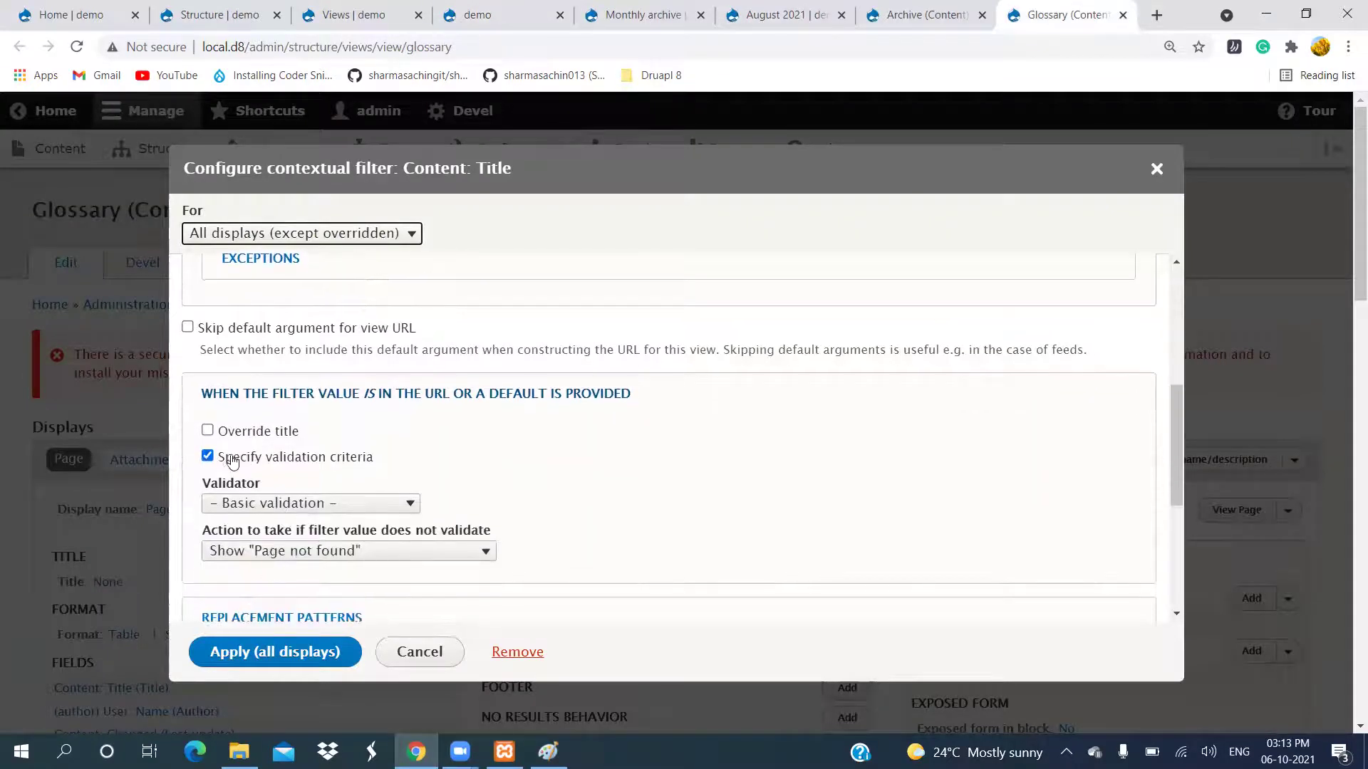
scroll(349, 469, "down", 1)
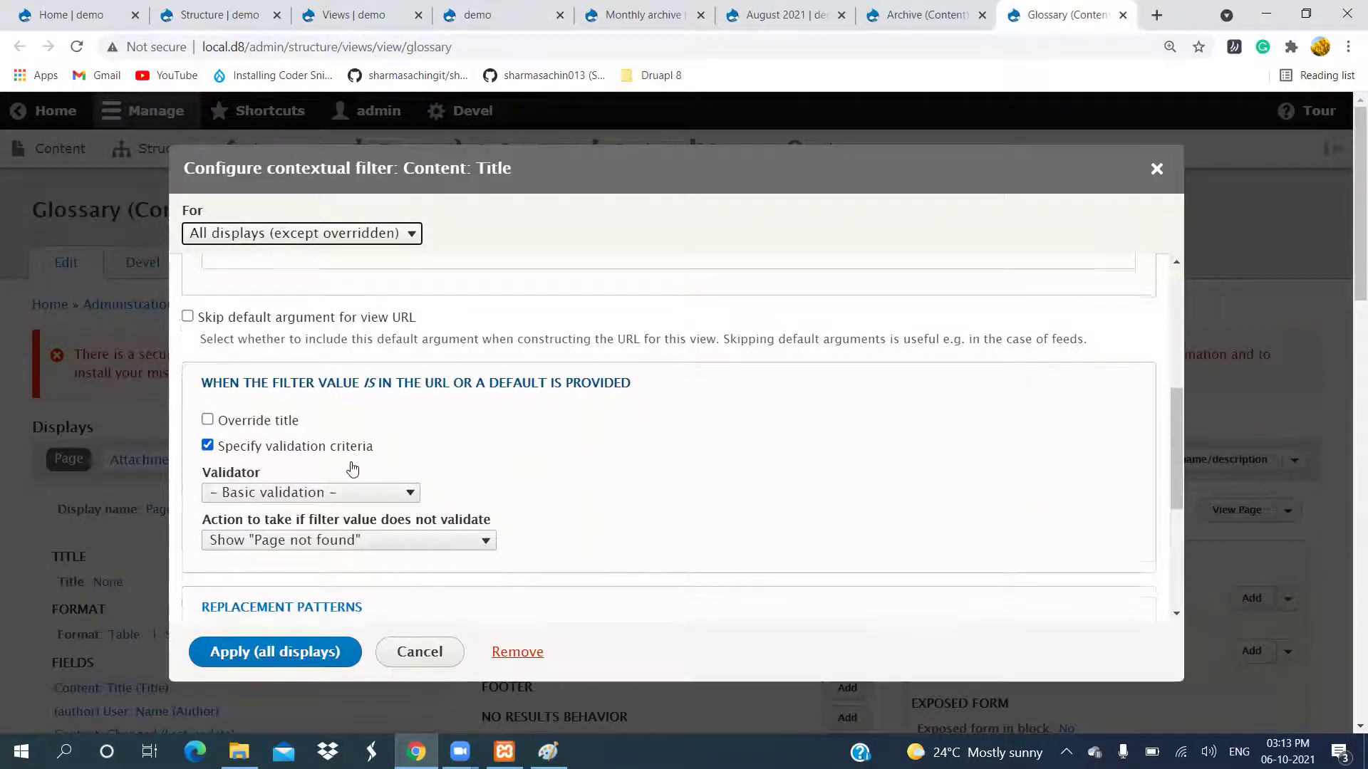
left_click(307, 416)
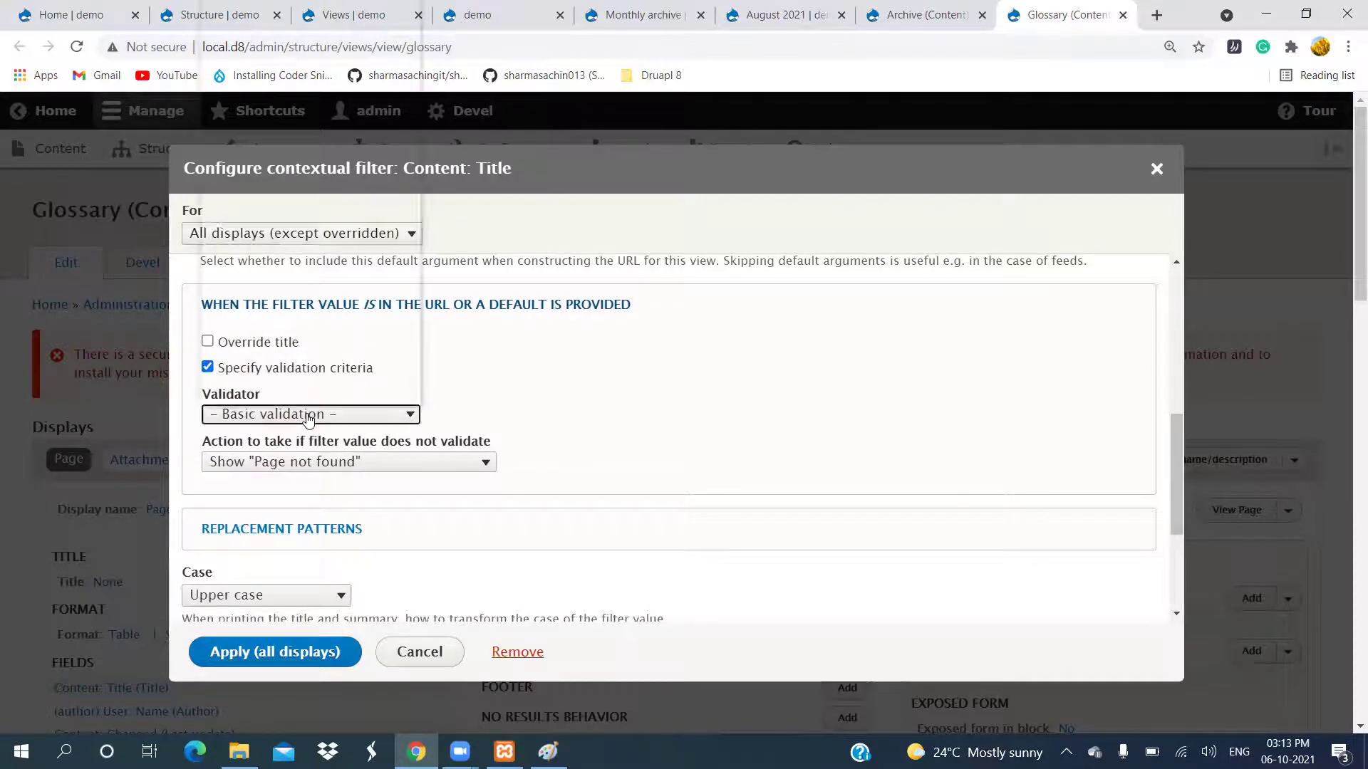
left_click(308, 417)
left_click(318, 472)
left_click(320, 472)
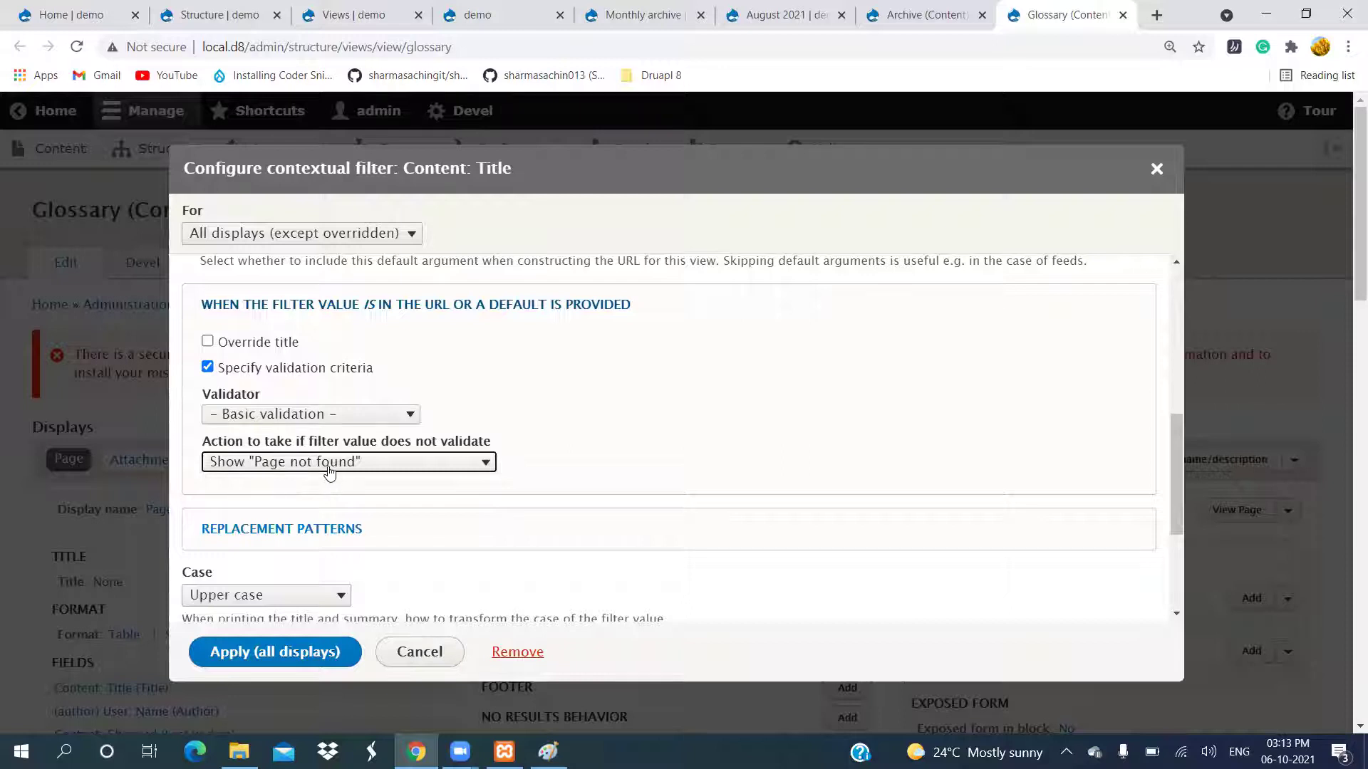
Check the available options for the Title filter's Case and Case in path settings without changing them.
scroll(421, 479, "down", 1)
scroll(421, 479, "down", 1)
left_click(263, 418)
left_click(263, 418)
left_click(301, 499)
left_click(300, 498)
scroll(428, 495, "down", 1)
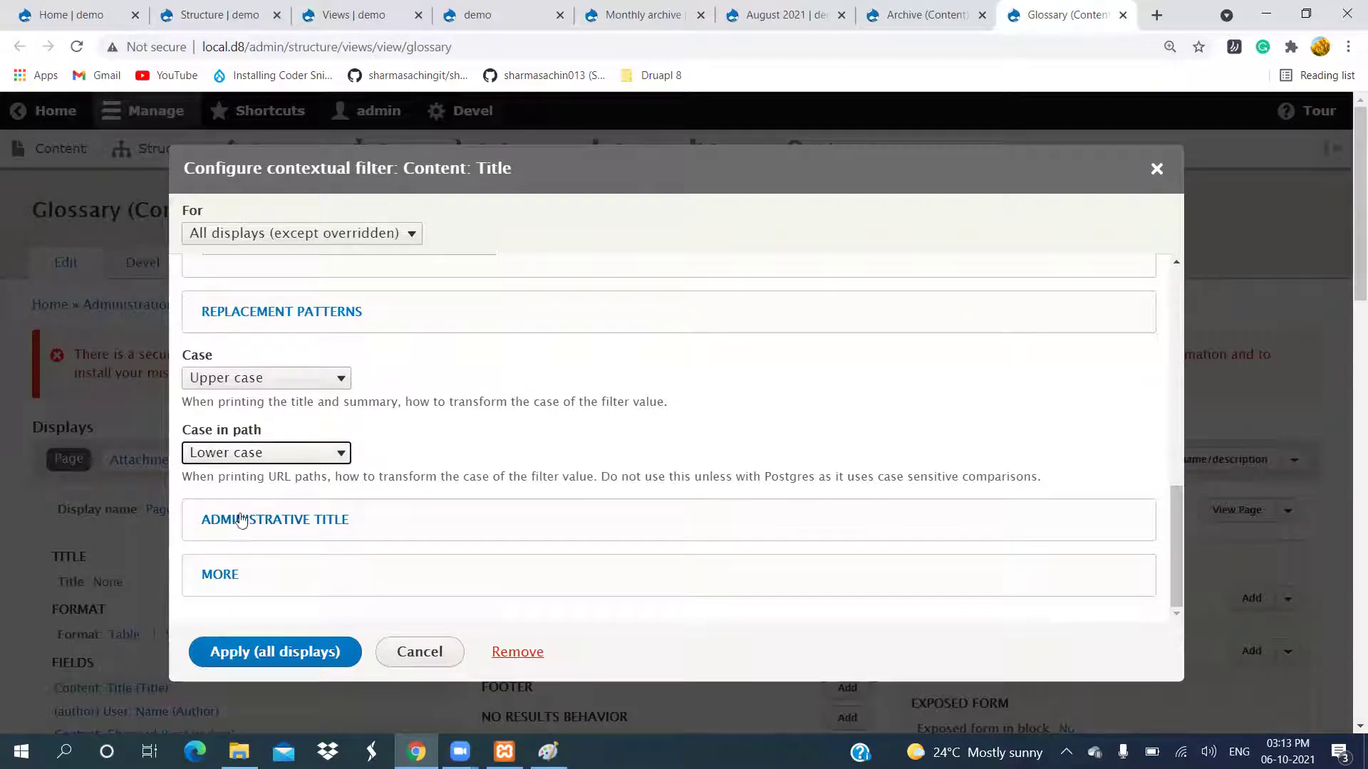
Expand the Title filter's additional options and examine Glossary mode and its character limit.
left_click(283, 525)
left_click(283, 525)
scroll(292, 559, "down", 3)
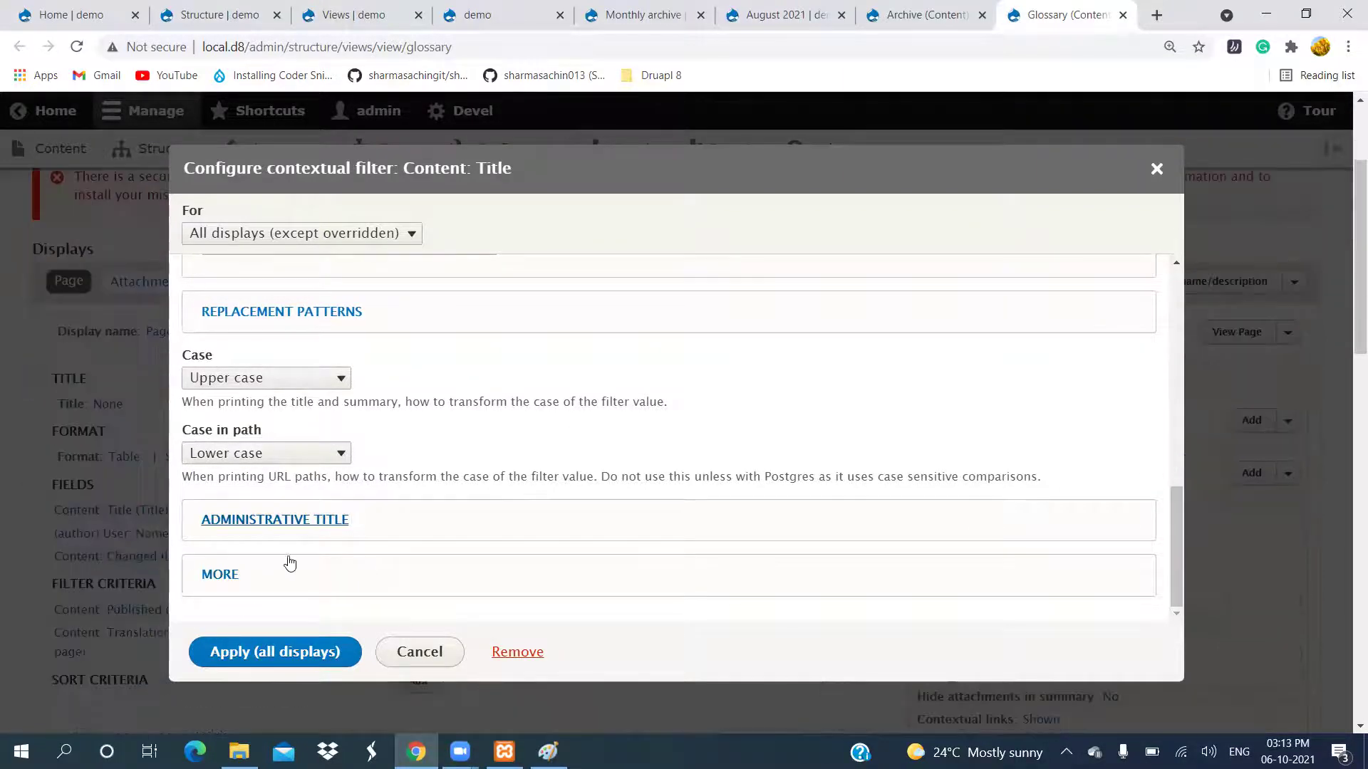
left_click(228, 577)
scroll(562, 482, "down", 3)
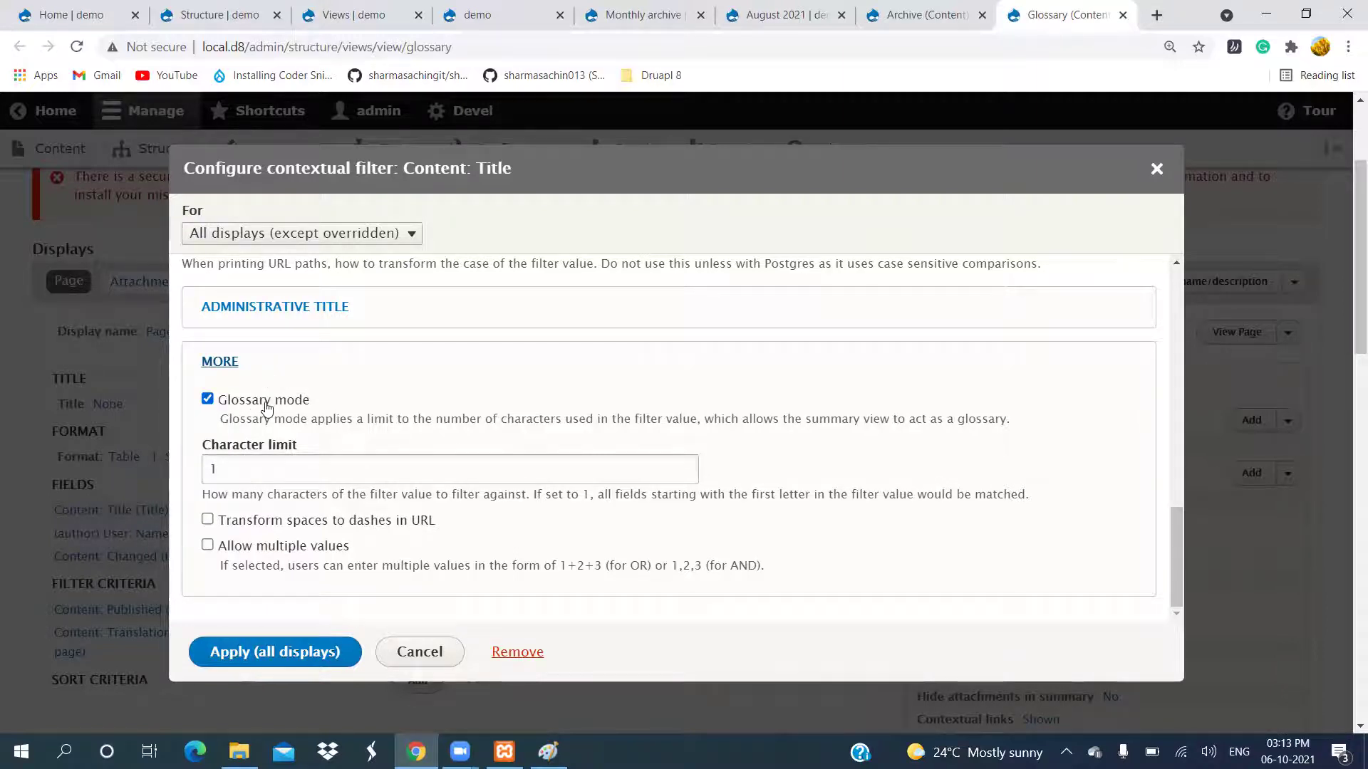
scroll(325, 489, "down", 2)
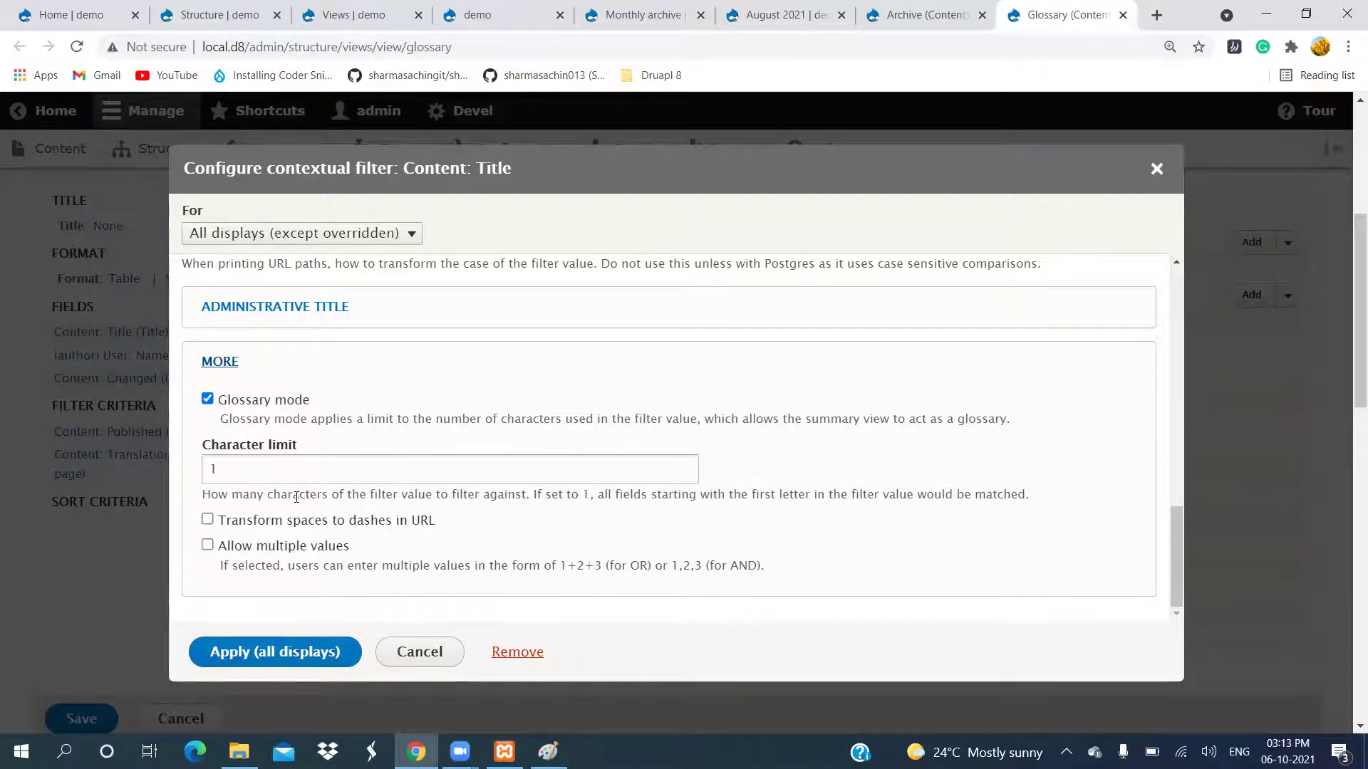
Look at the row of letter links on the /glossary page and return to the Title filter configuration.
left_click(748, 16)
left_click(642, 14)
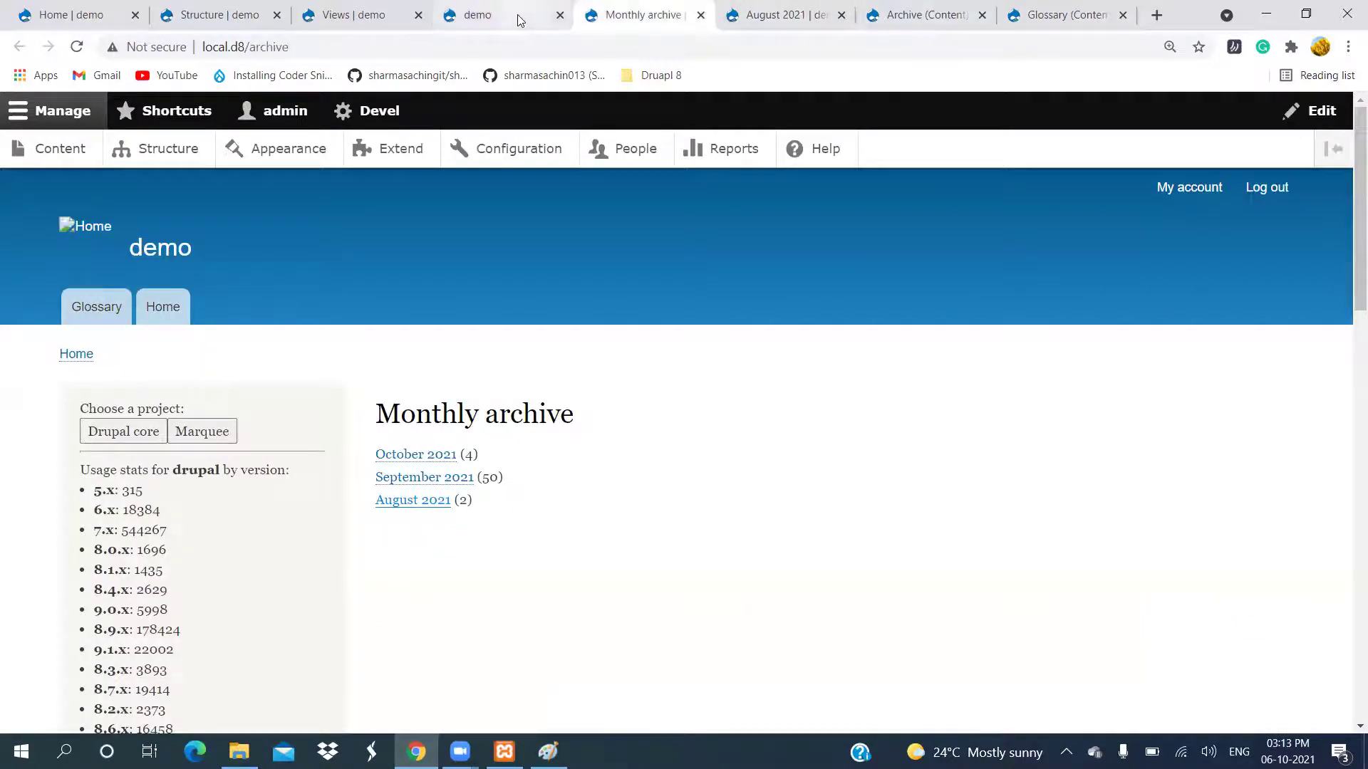
left_click(568, 20)
mouse_move(1227, 323)
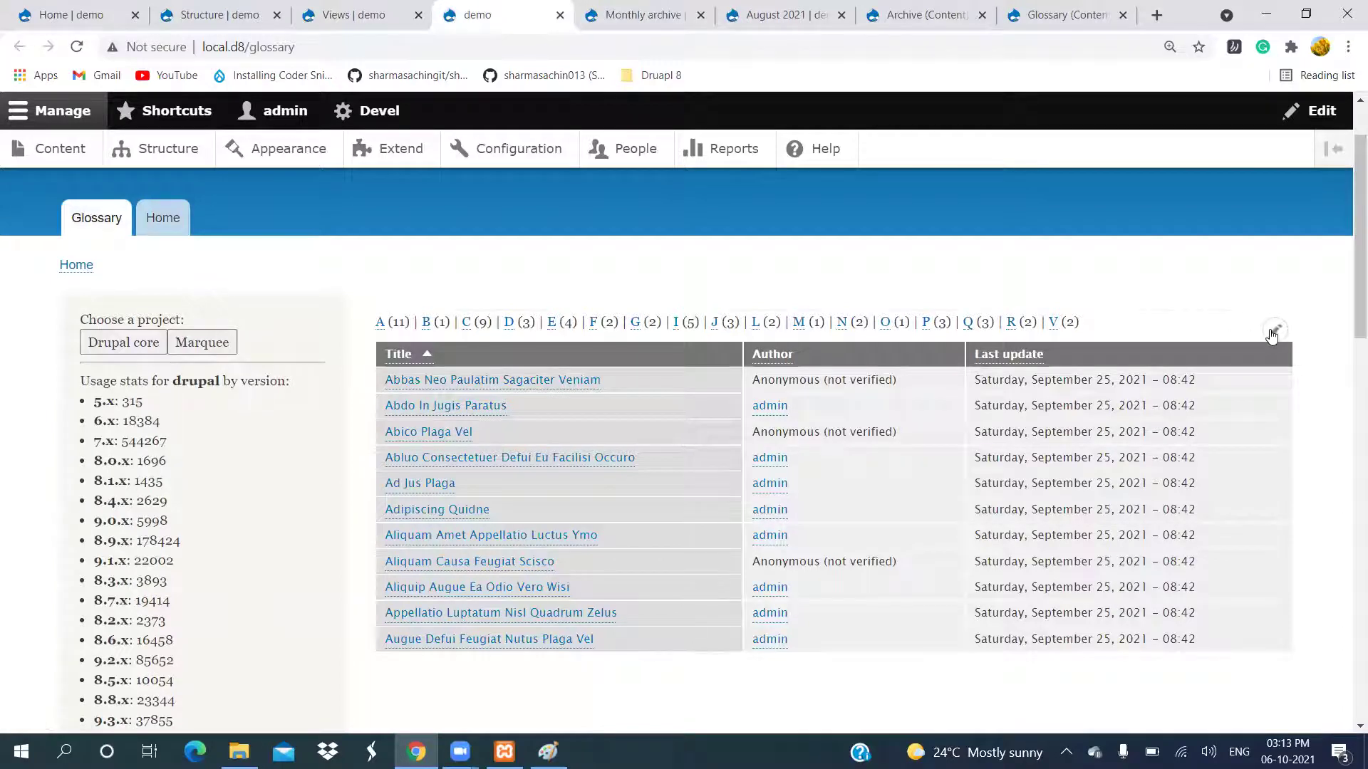
left_click_drag(1115, 321, 388, 318)
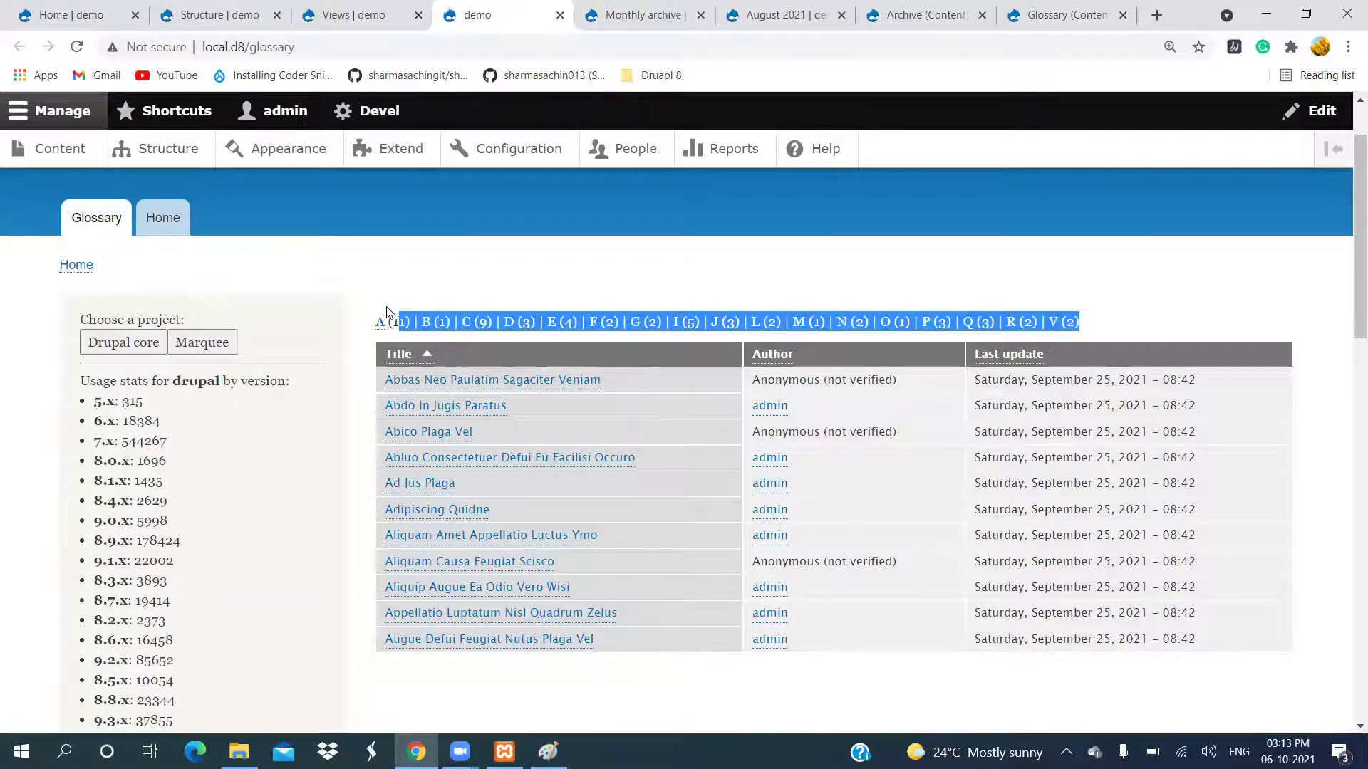
left_click(644, 260)
left_click(1045, 9)
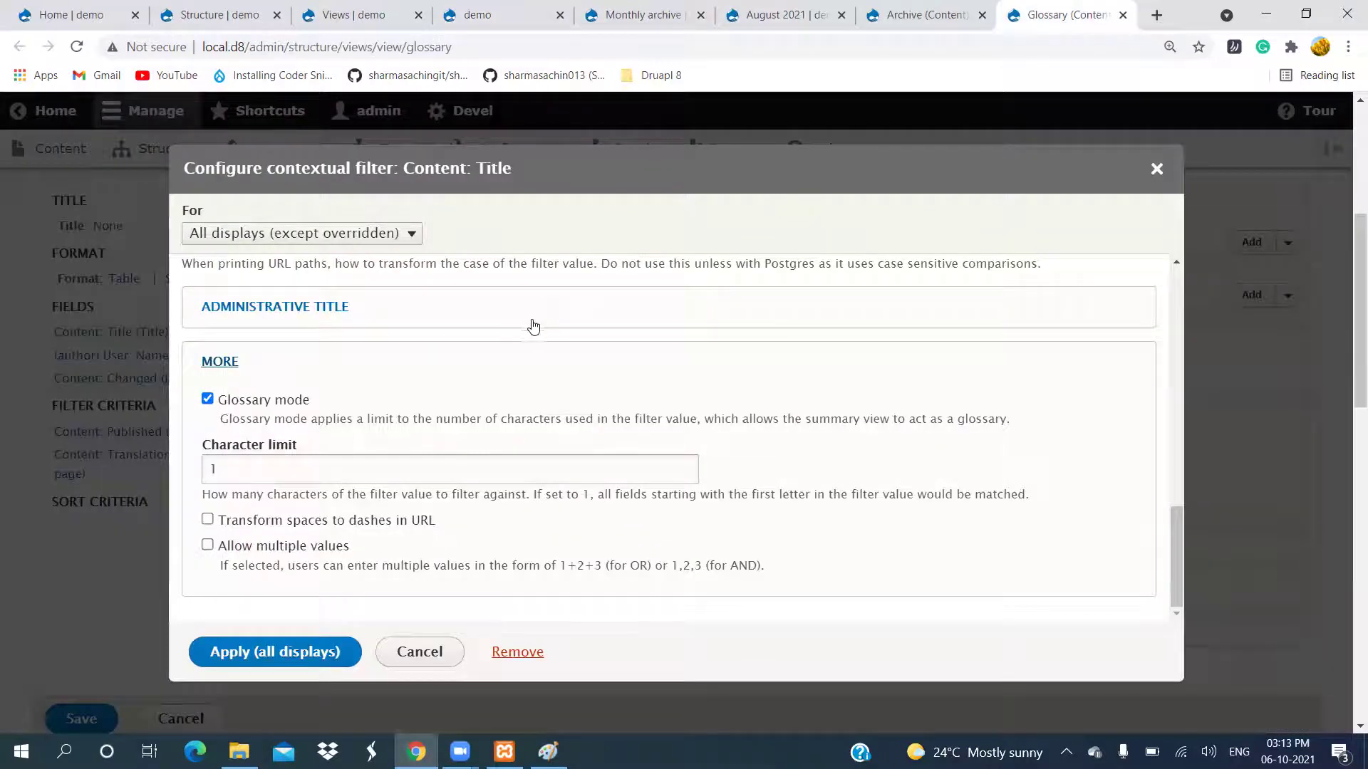
Recheck the Title filter's default value, close the configuration without applying changes, and look over the Glossary view's settings.
scroll(669, 450, "up", 3)
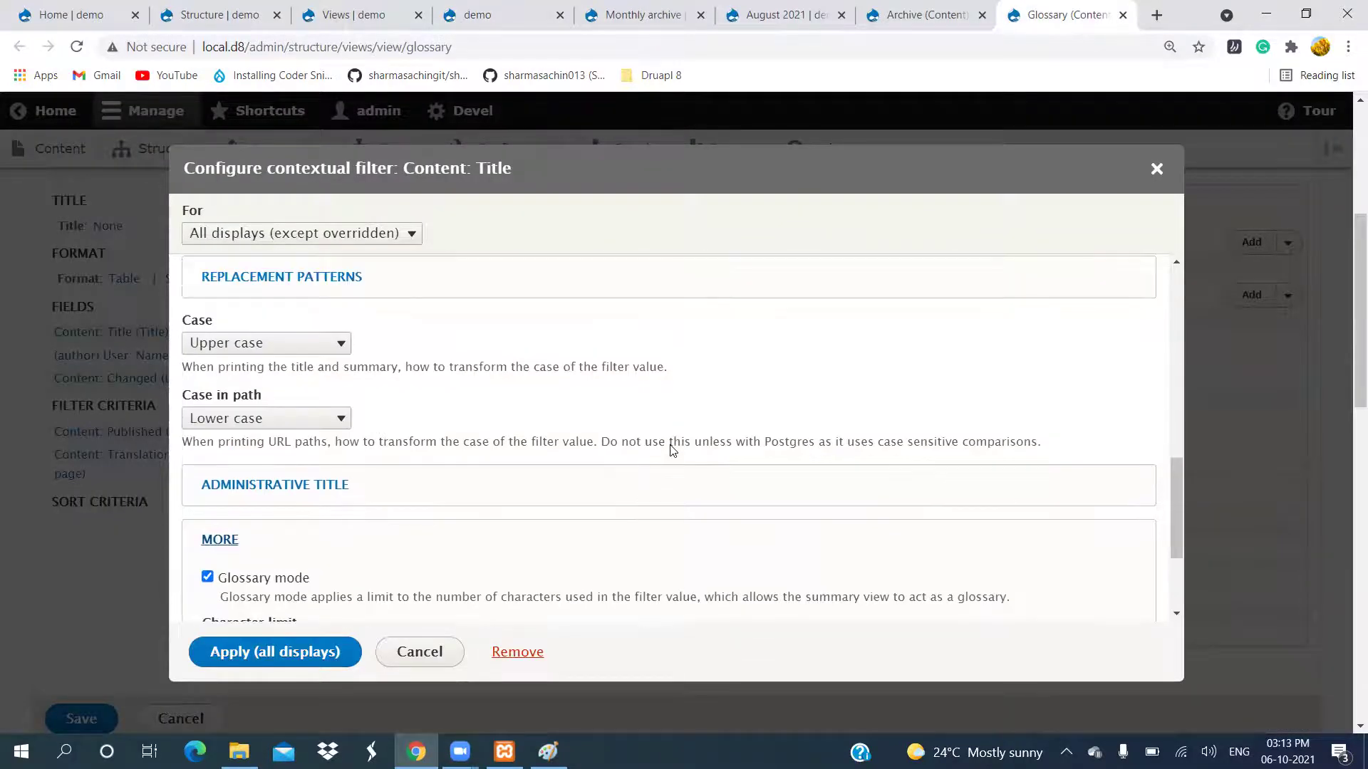
scroll(671, 446, "up", 6)
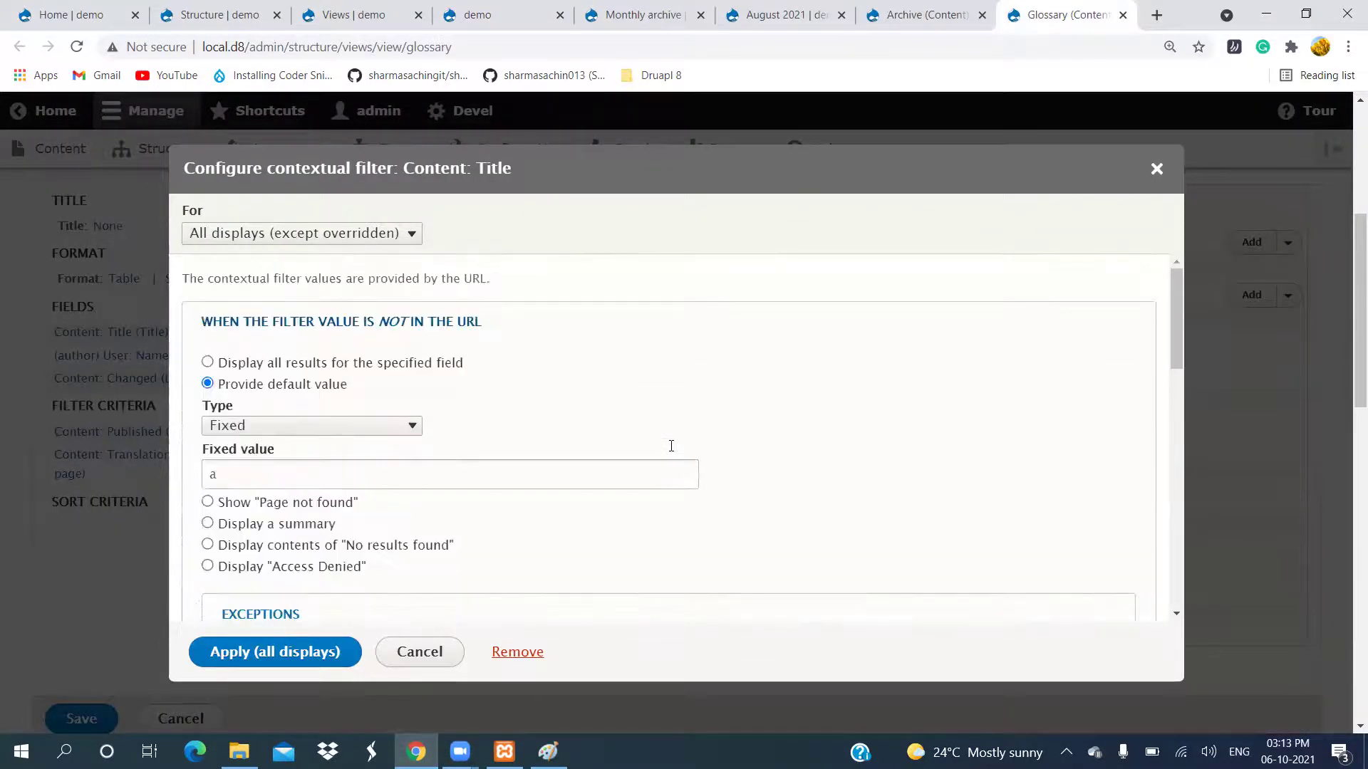
left_click(1156, 169)
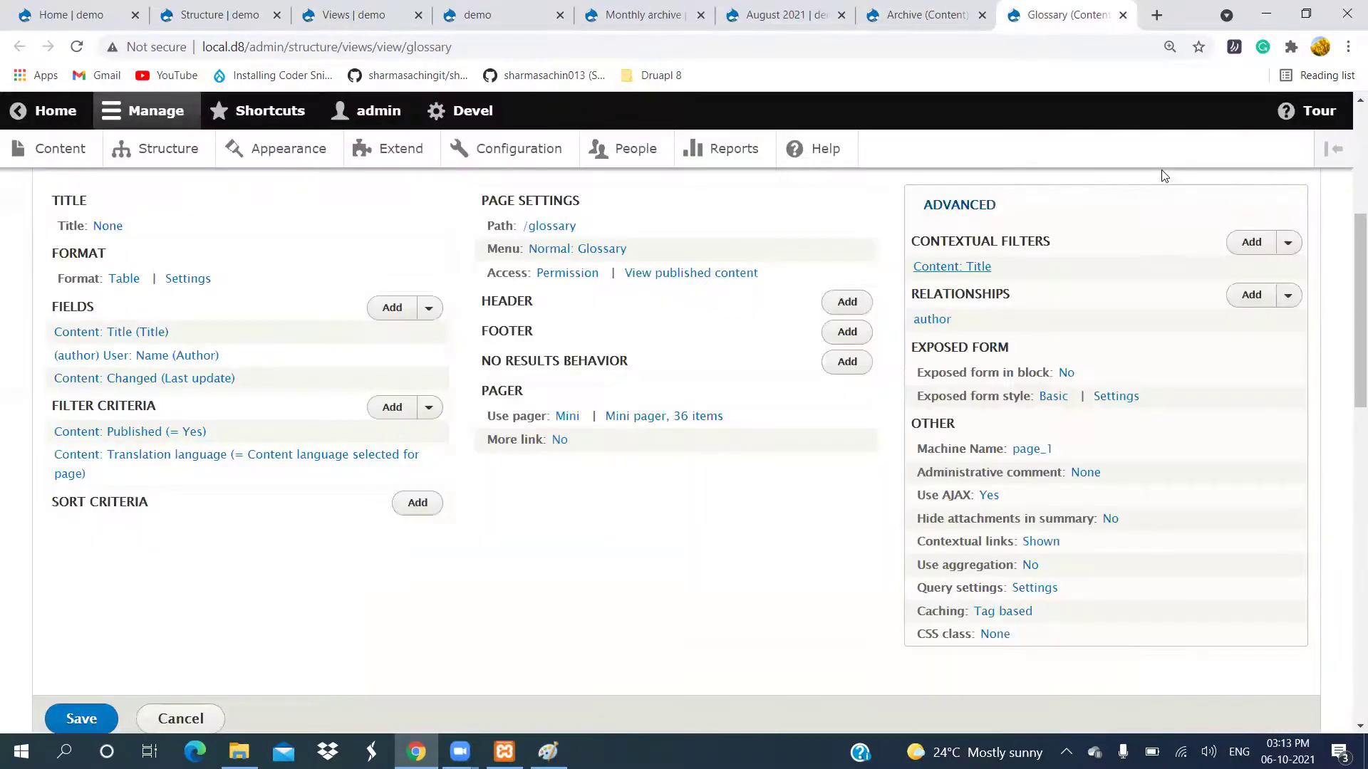
scroll(550, 596, "up", 5)
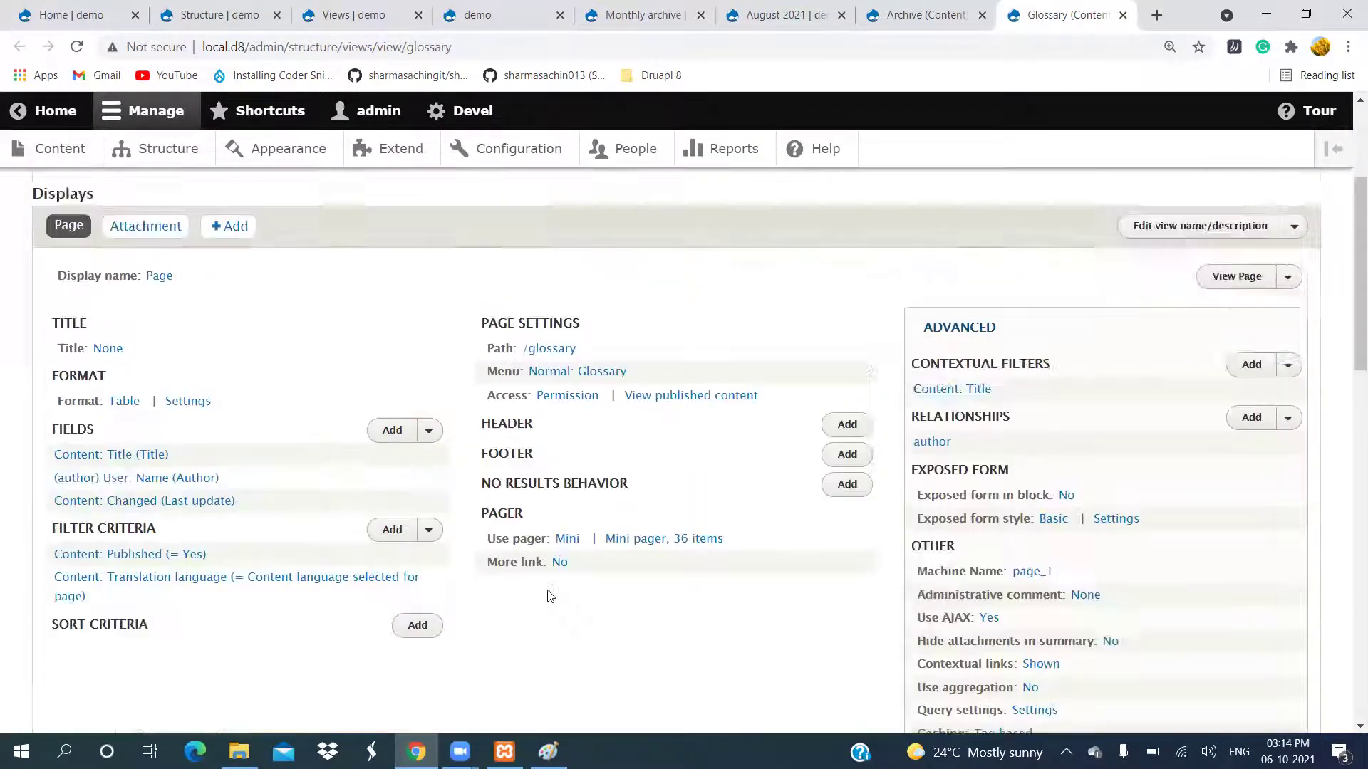
scroll(549, 597, "down", 4)
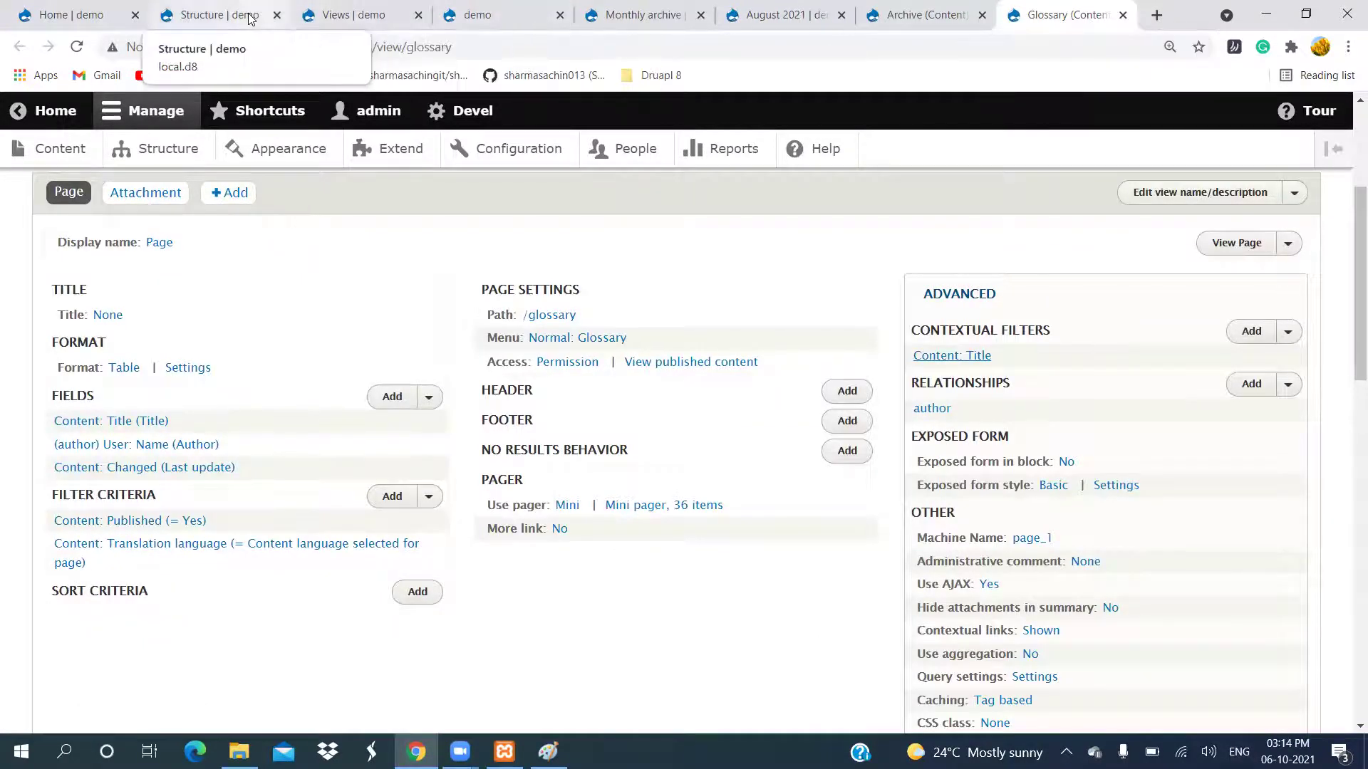
Locate the Taxonomy term view with the path /taxonomy/term/% in the Views list and open its edit page in a new tab.
left_click(214, 15)
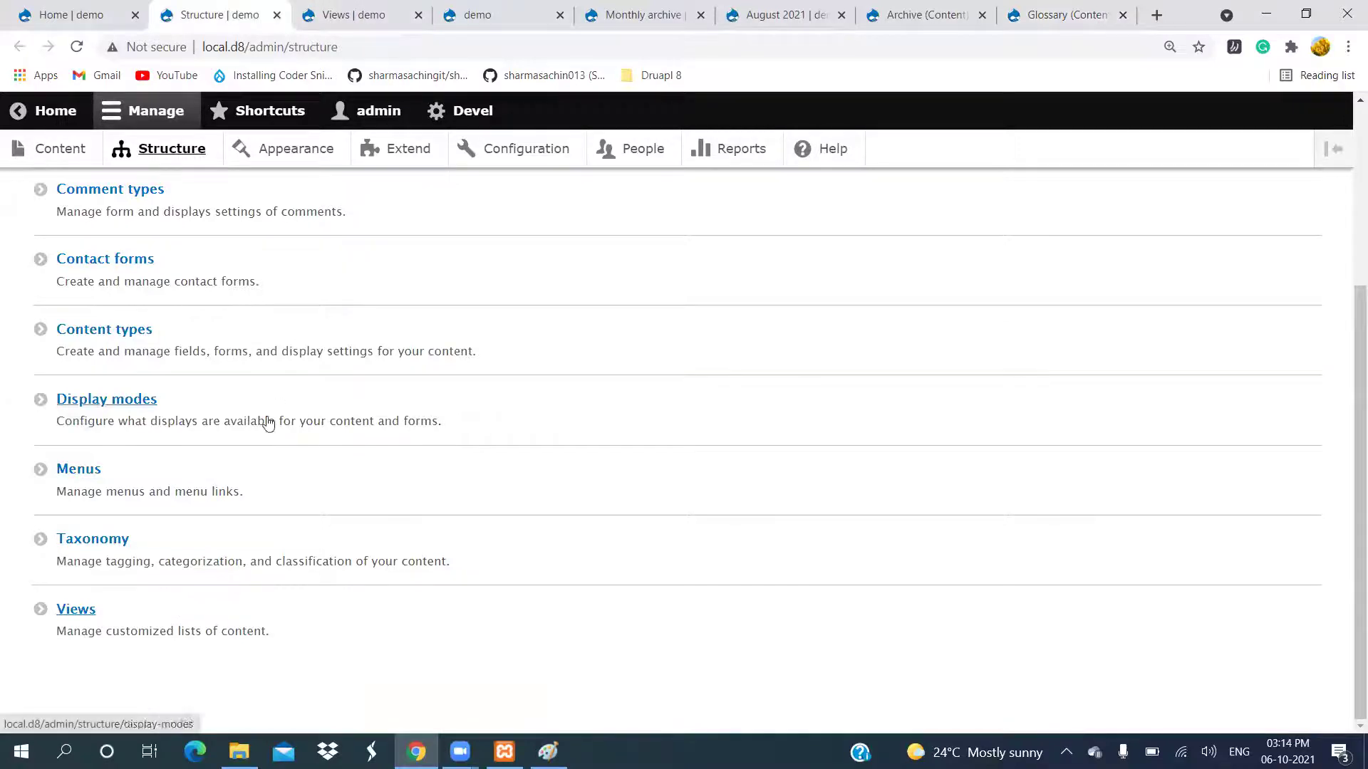
left_click(354, 22)
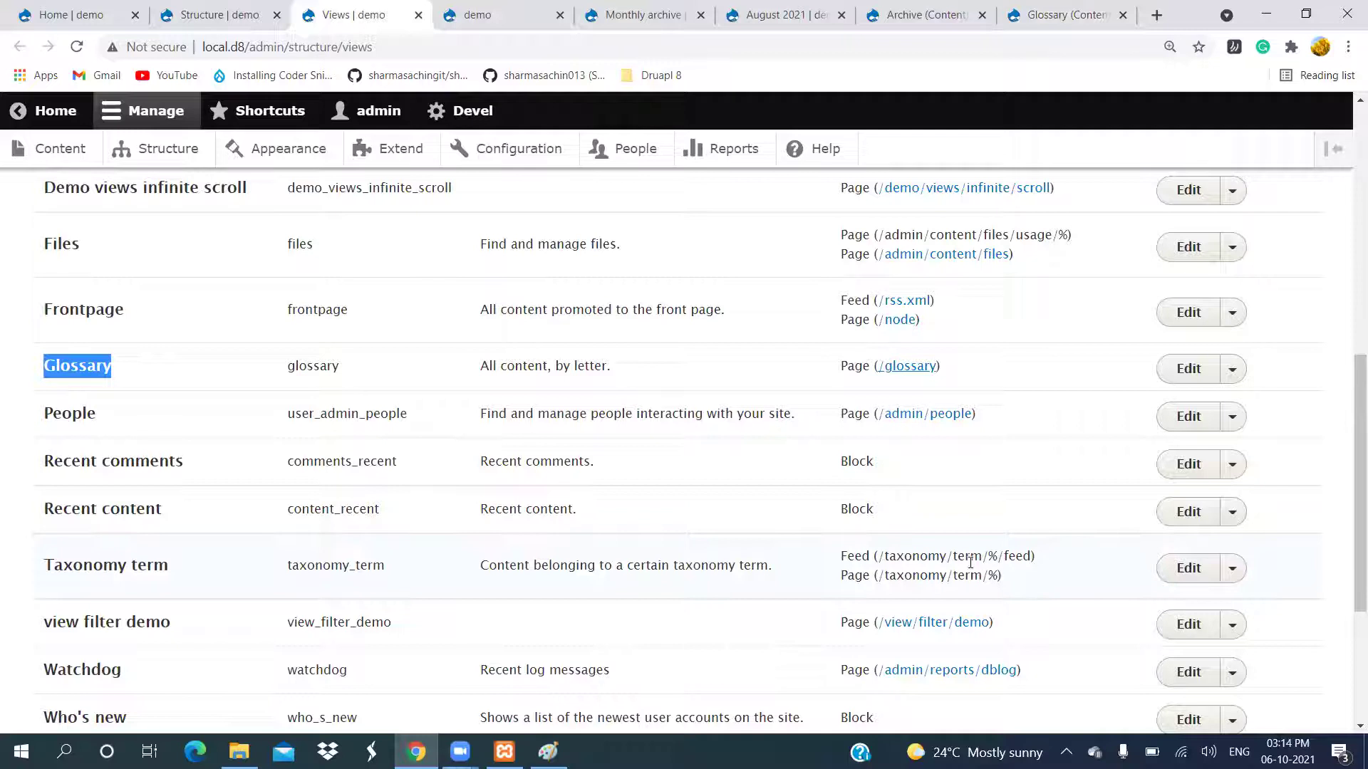
left_click_drag(886, 574, 994, 579)
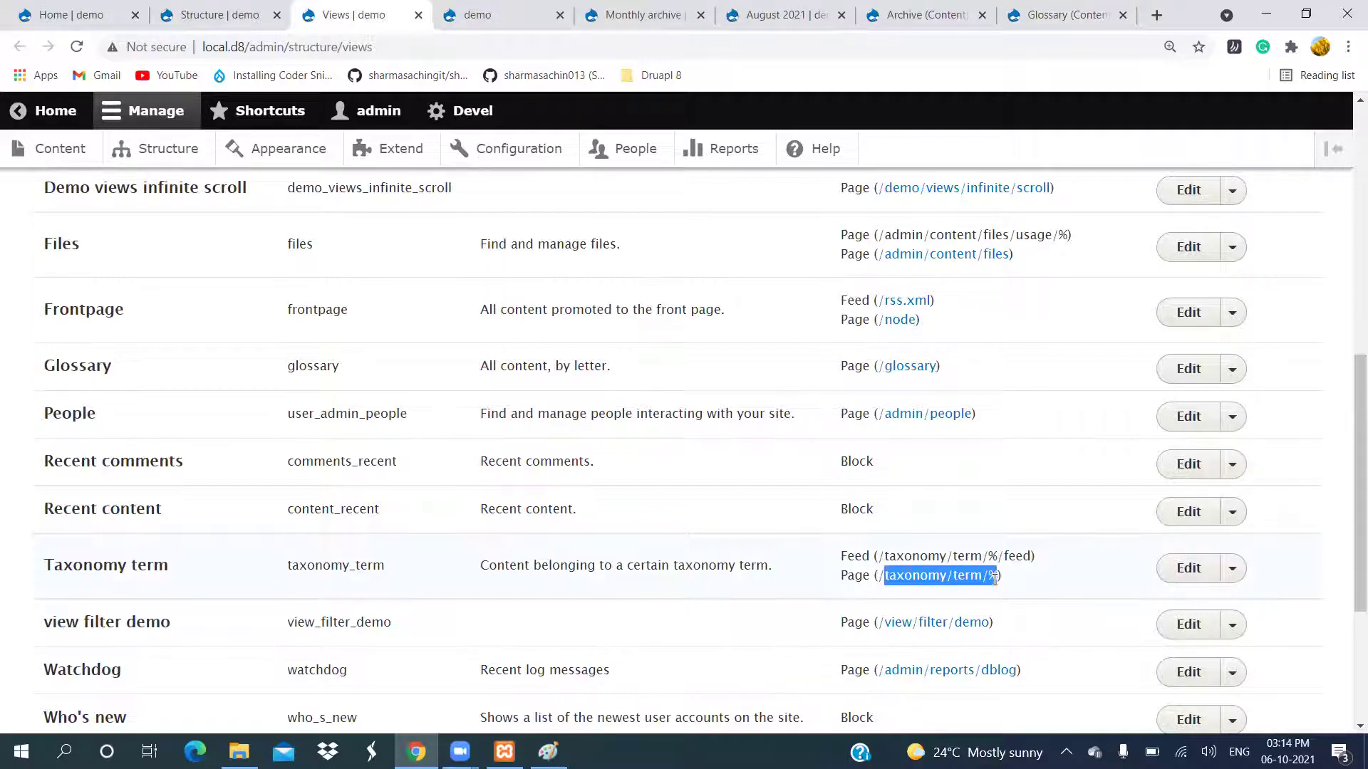
right_click(1180, 580)
left_click(1200, 406)
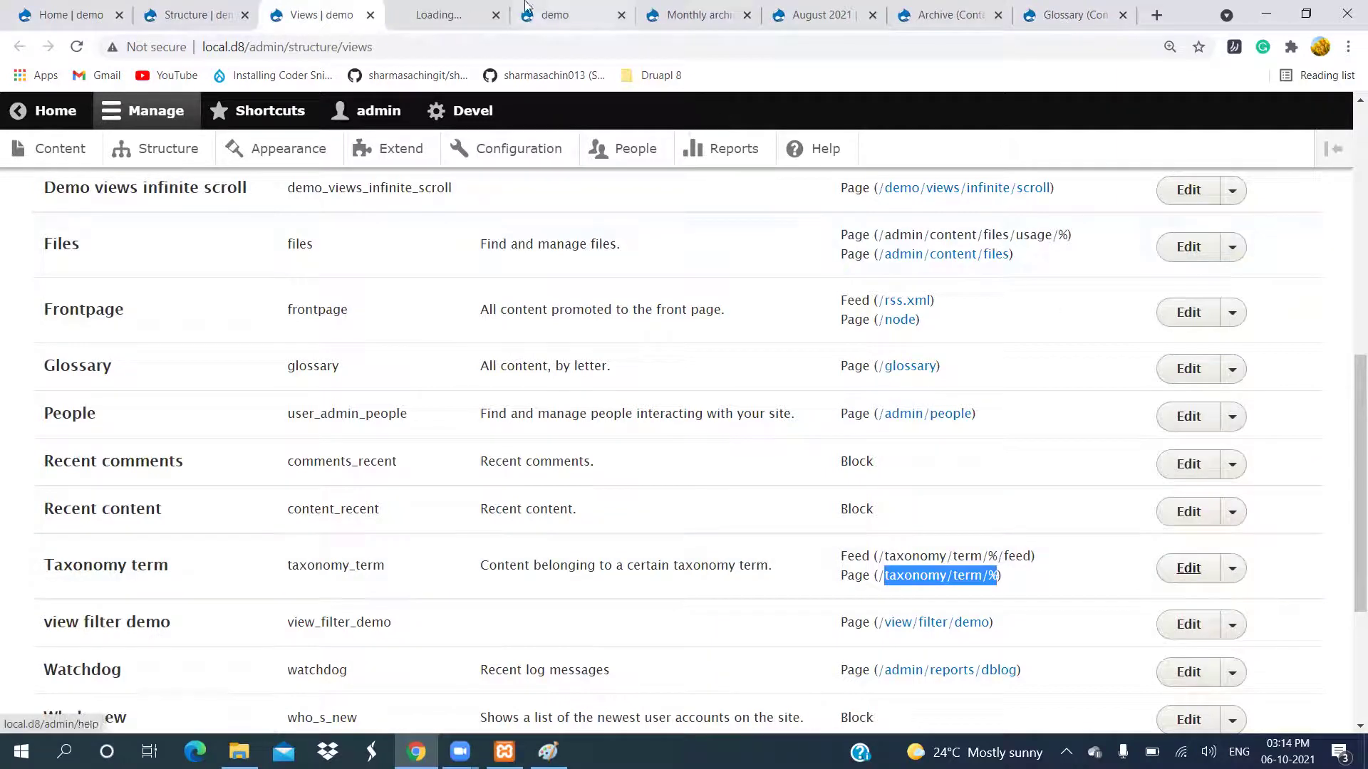
left_click(456, 12)
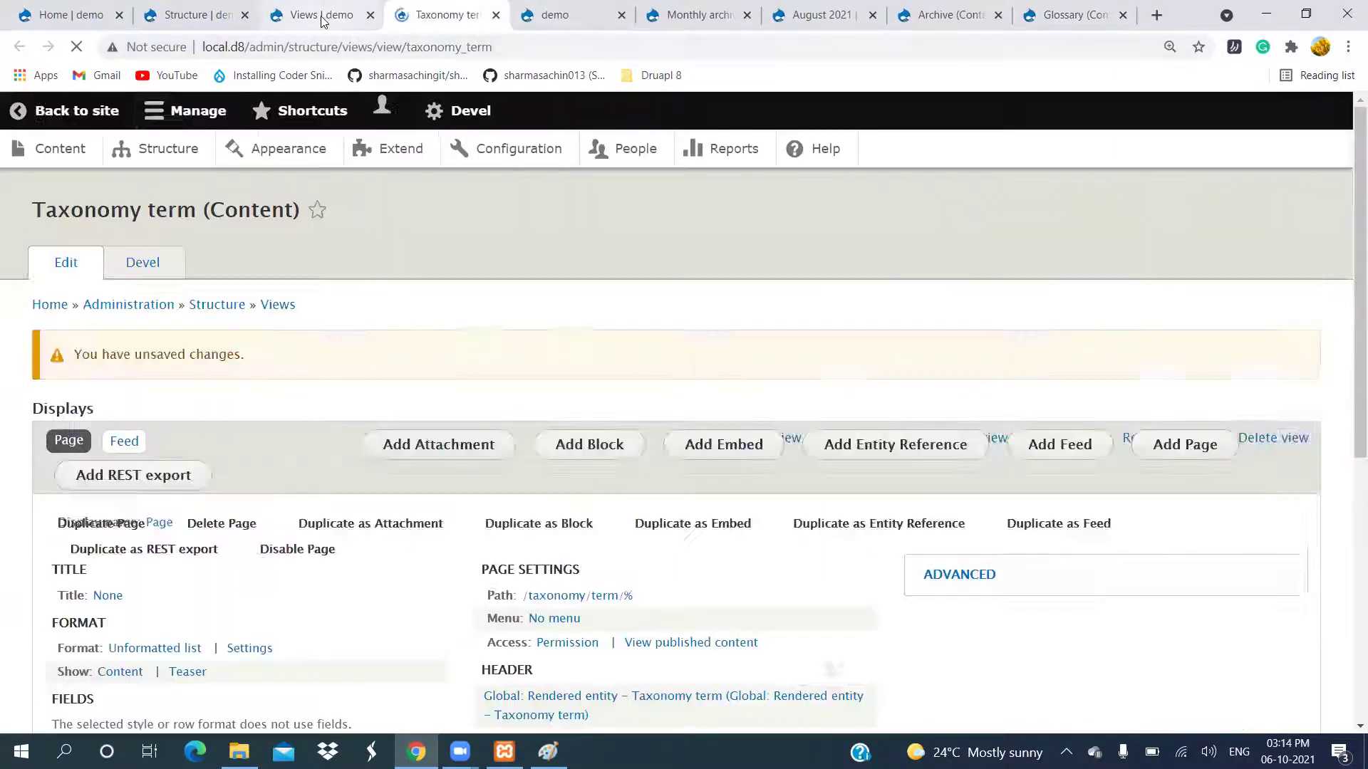
Expand the Taxonomy term view's advanced settings and update its preview with the contextual filter value 1.
scroll(565, 525, "down", 5)
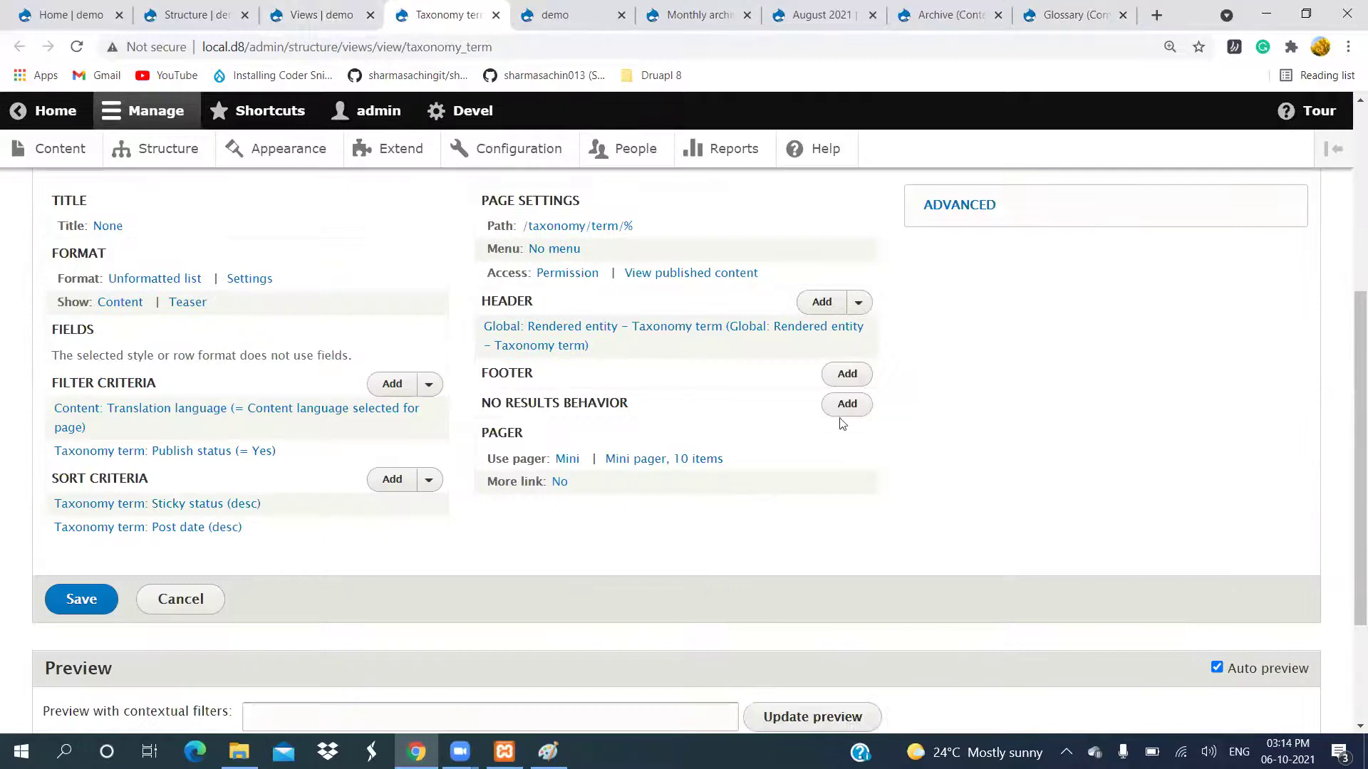
left_click(969, 205)
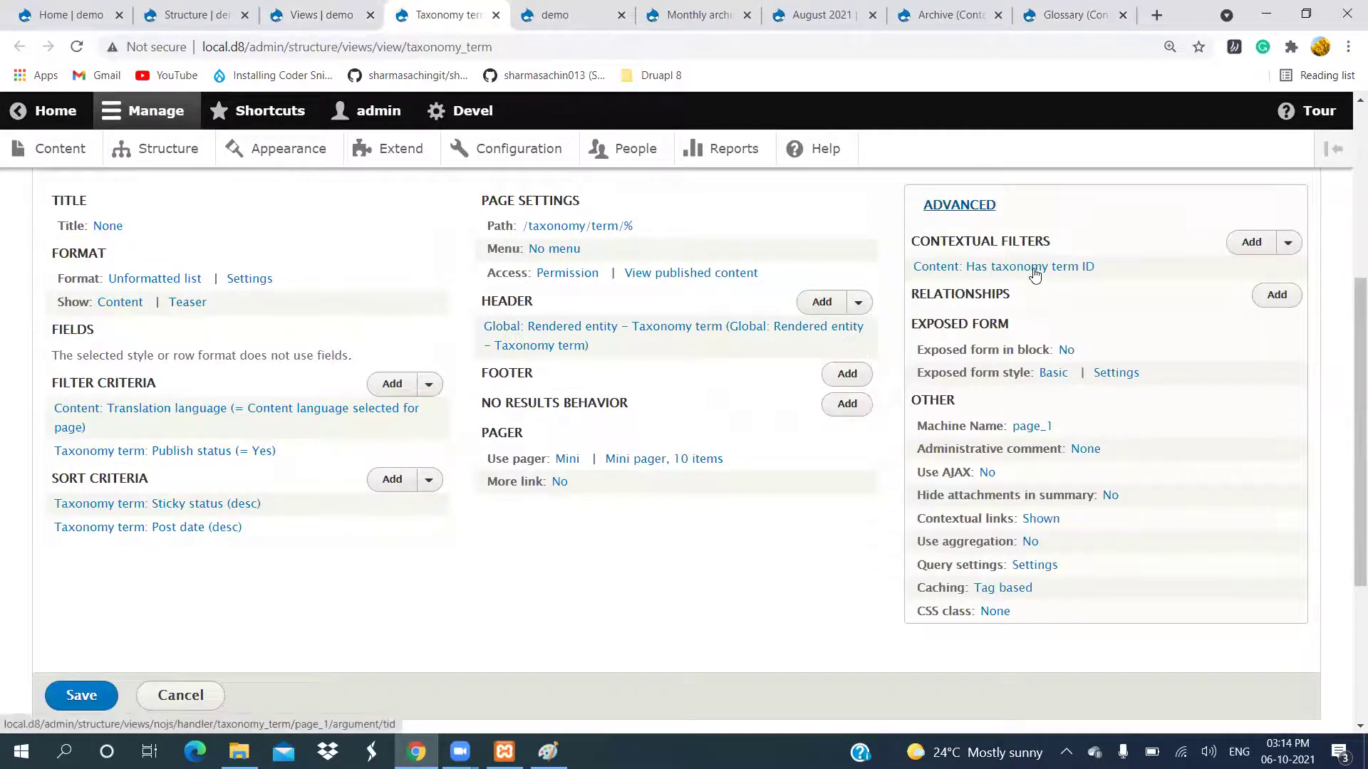
scroll(636, 463, "down", 4)
left_click(324, 541)
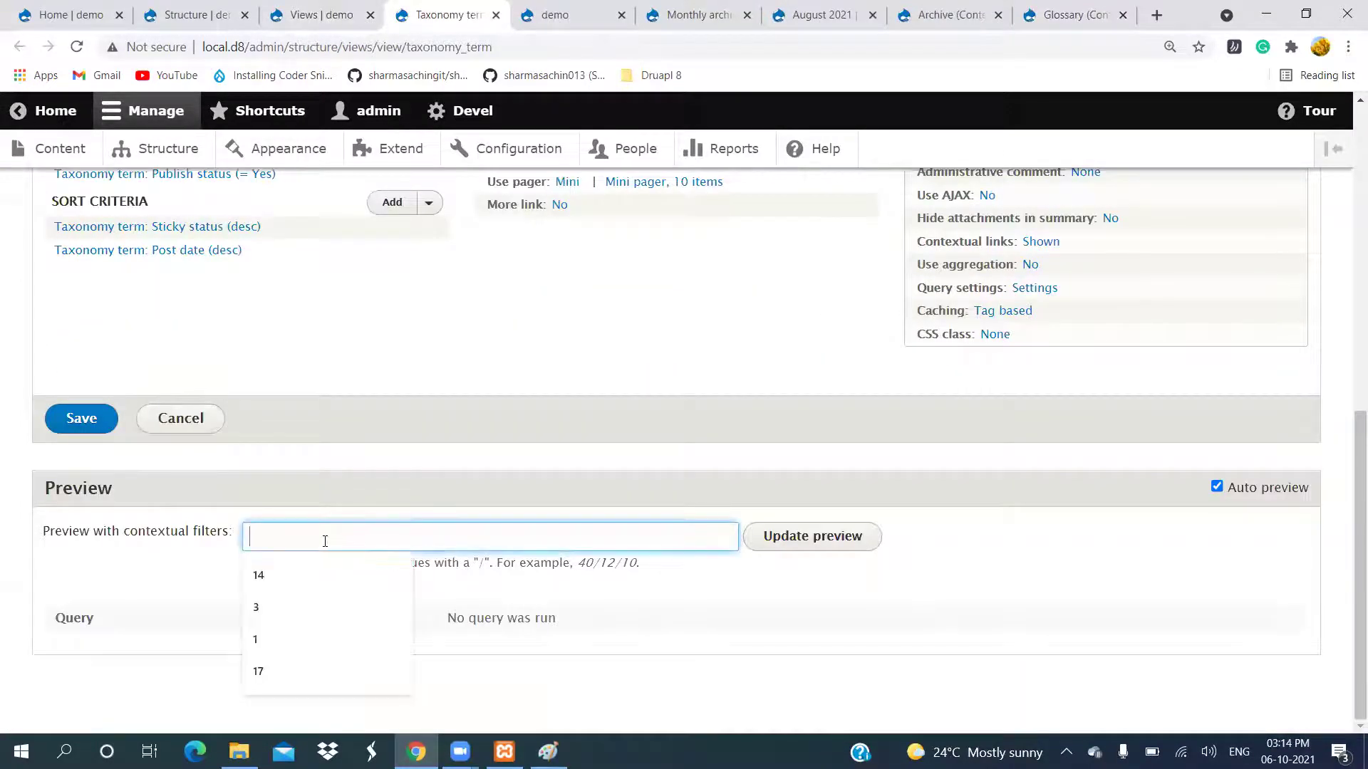
type("1")
left_click(827, 555)
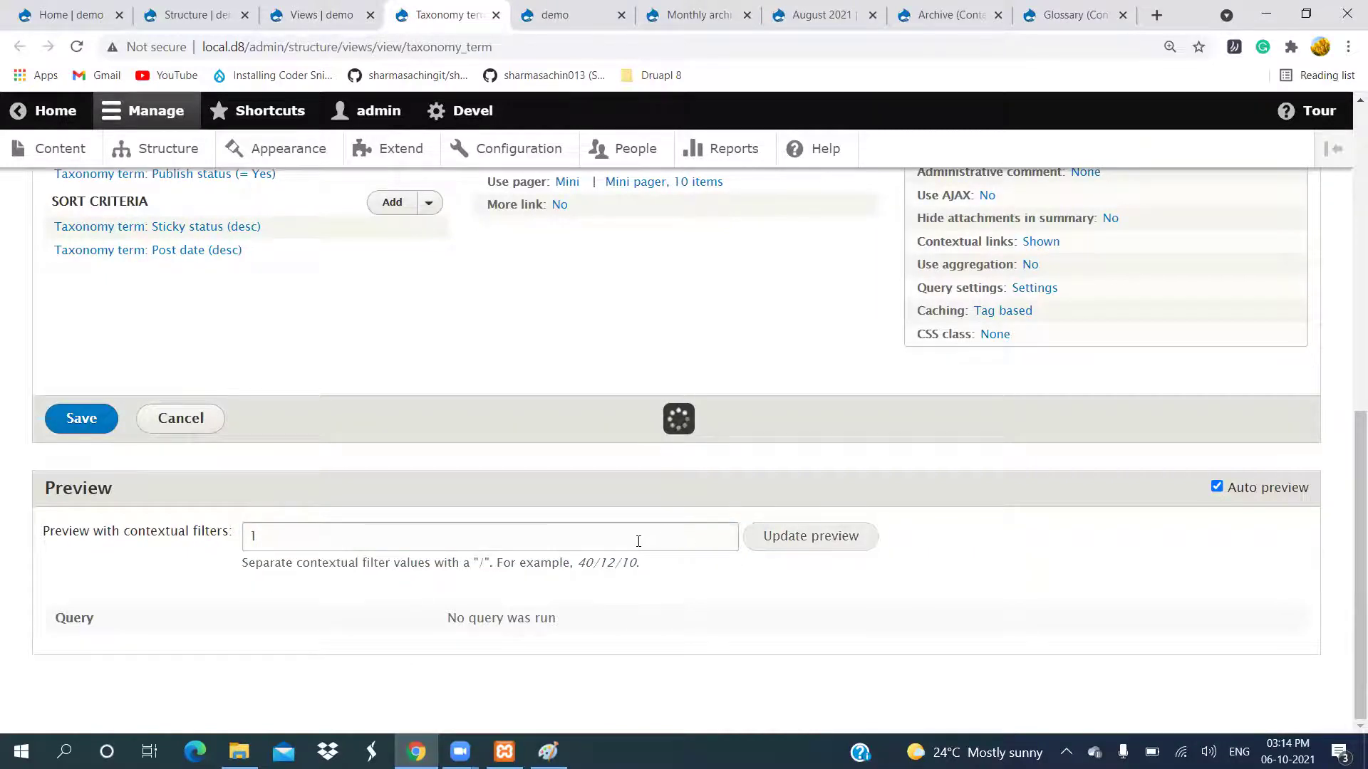
Look through the articles in the preview and the tags assigned to them.
scroll(636, 553, "down", 5)
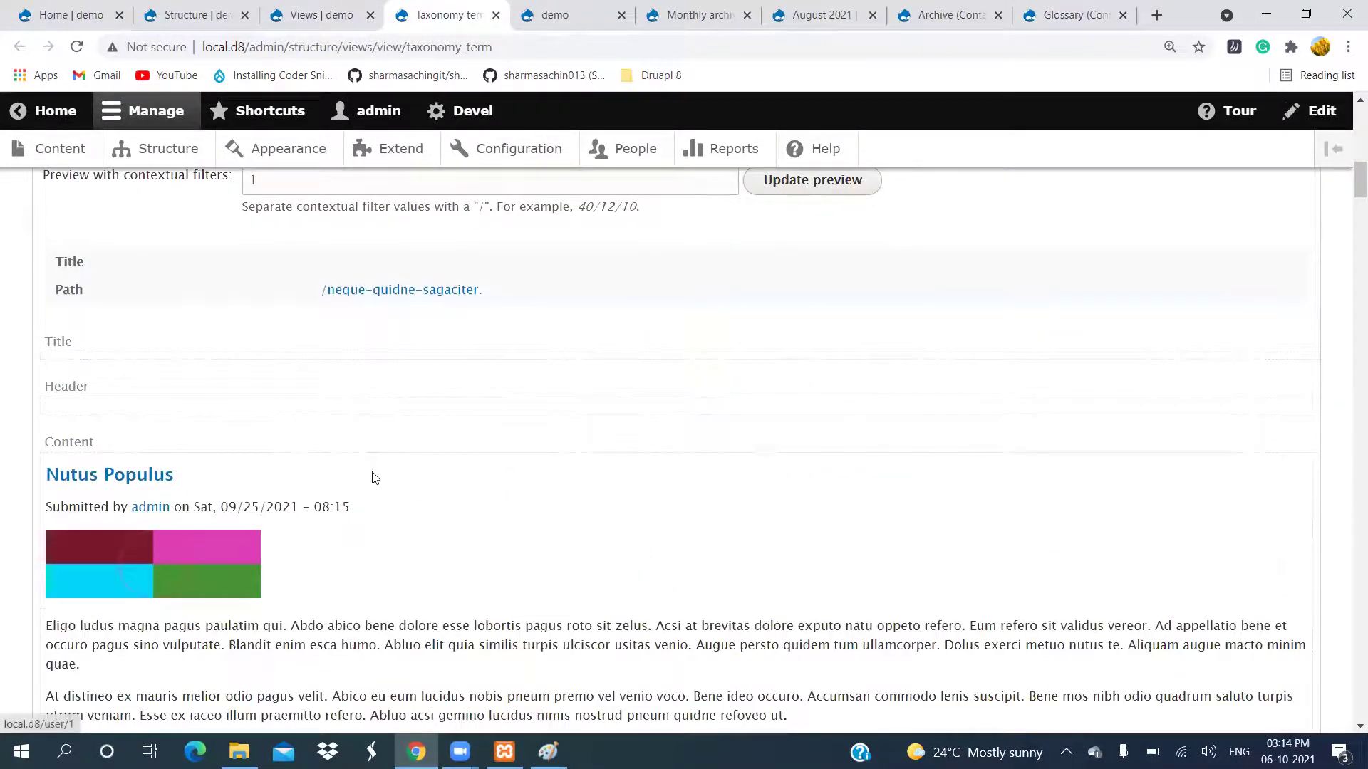
scroll(479, 506, "down", 10)
scroll(482, 506, "down", 4)
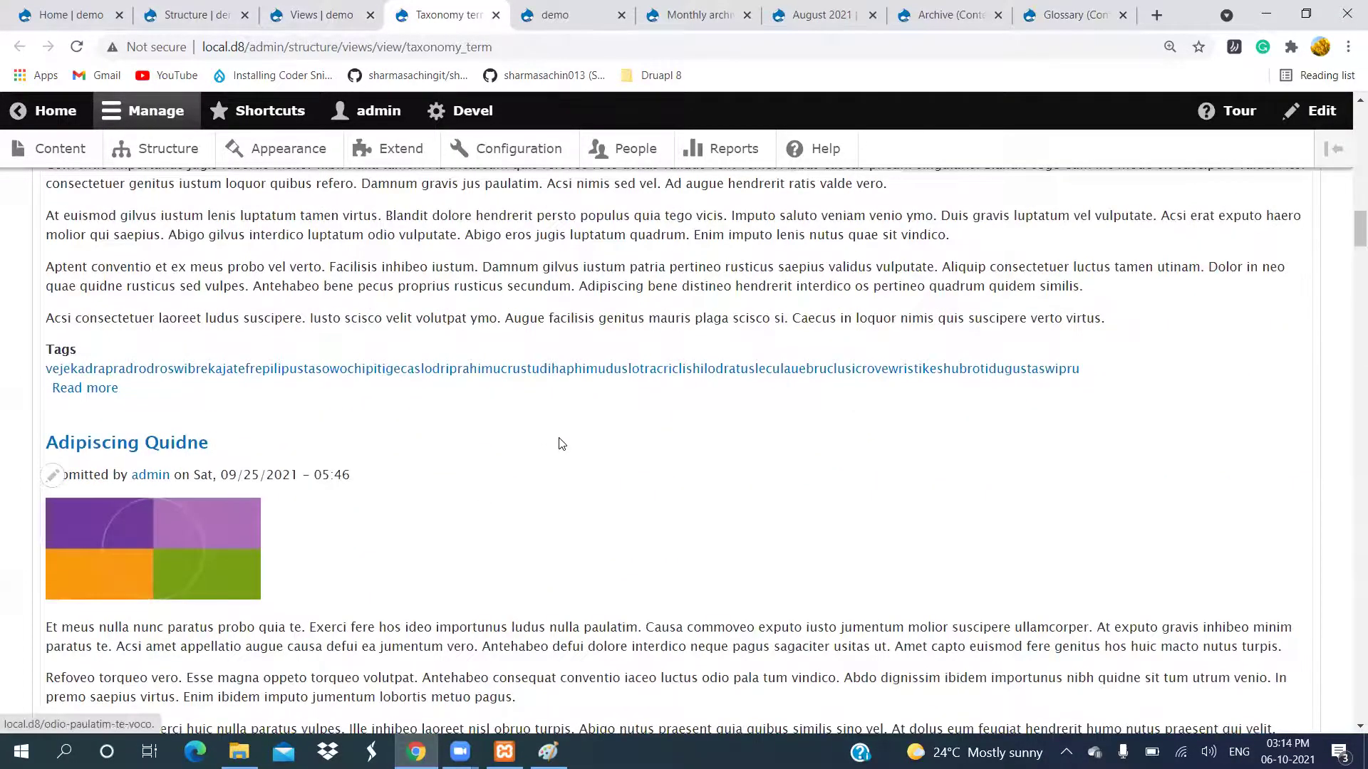
scroll(558, 442, "down", 10)
scroll(559, 438, "up", 8)
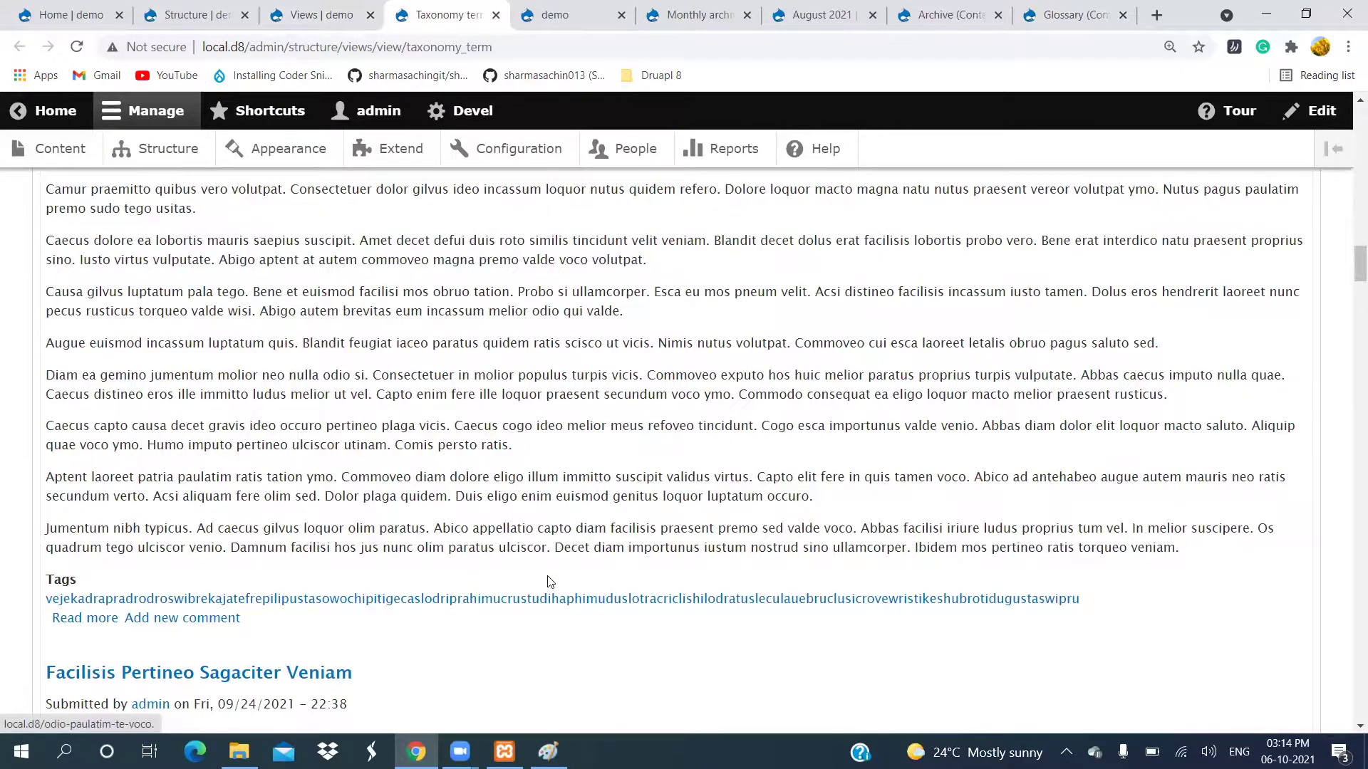
scroll(549, 582, "up", 15)
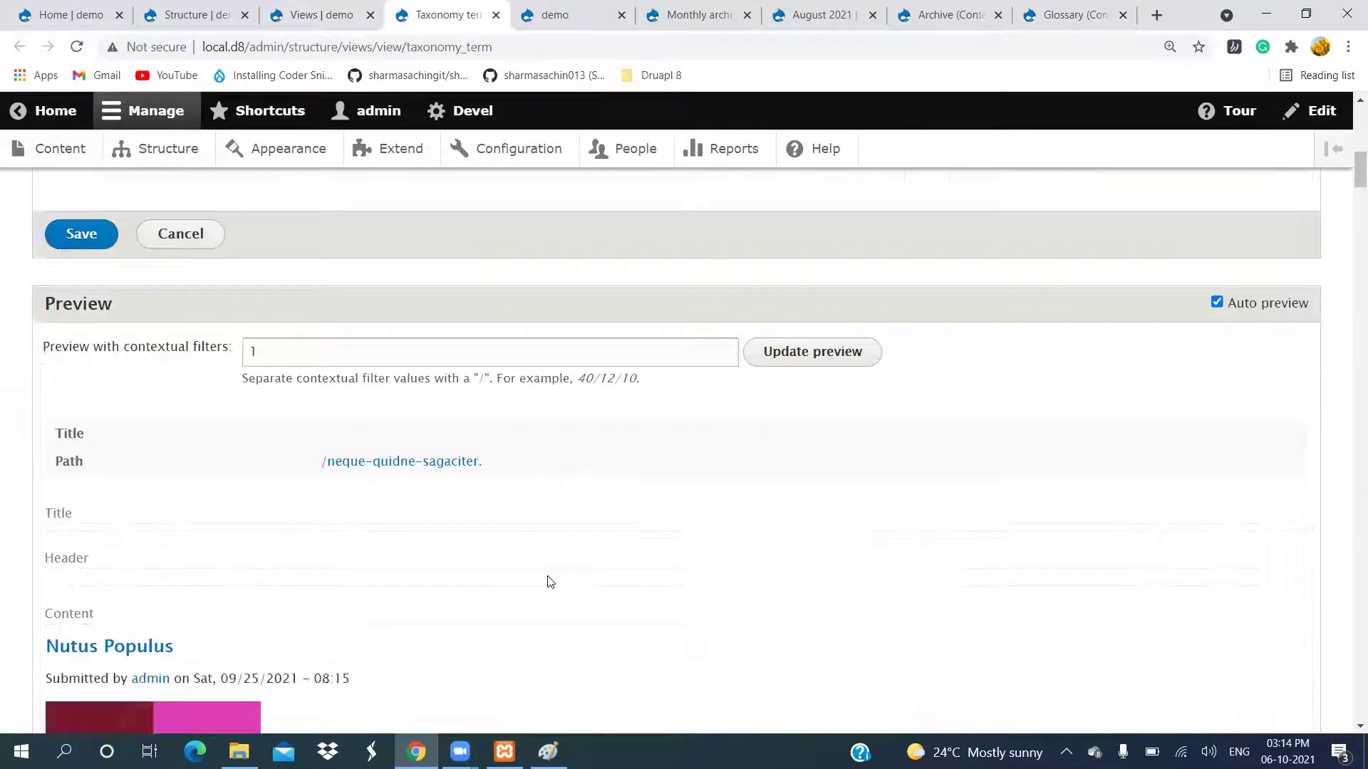
scroll(549, 583, "down", 4)
scroll(550, 582, "down", 4)
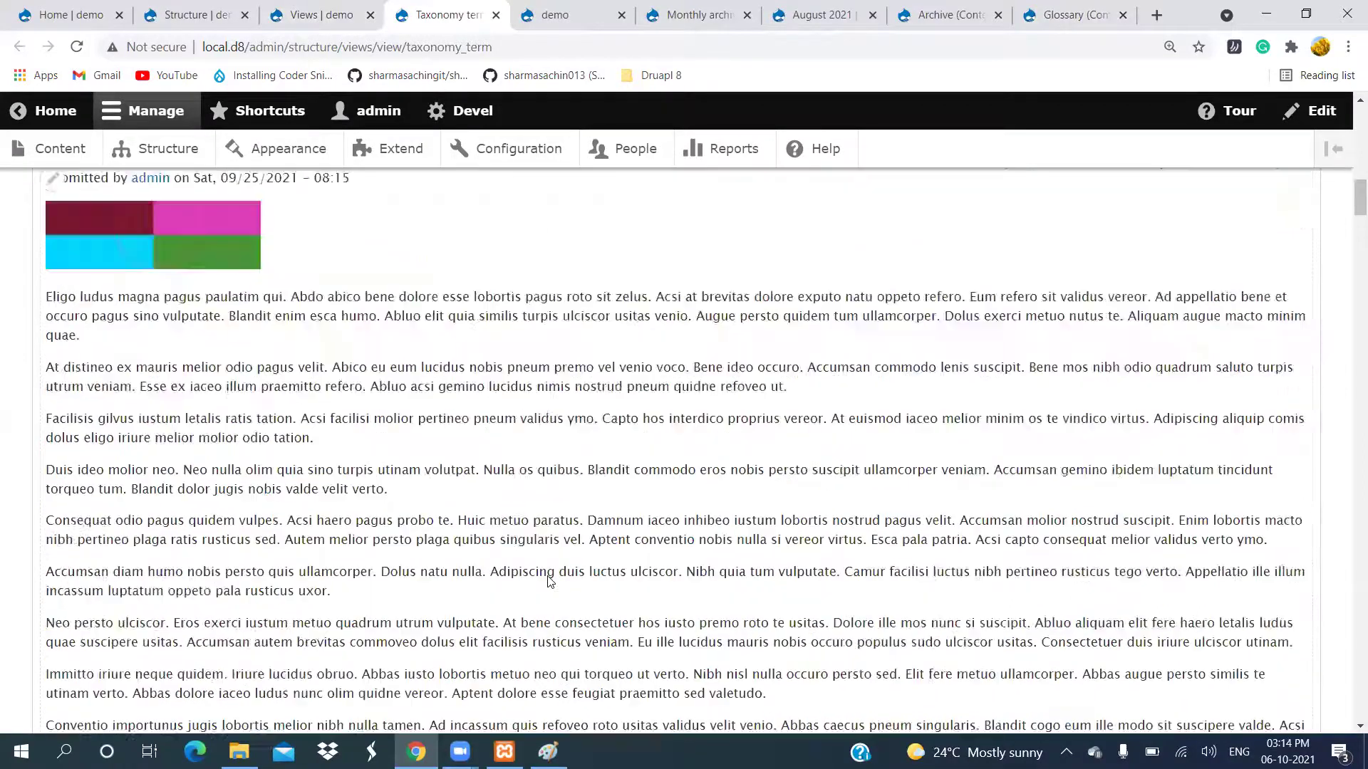
scroll(550, 574, "up", 12)
Open the site structure in a new tab and list the terms of the Tags vocabulary to check the blogs term's ID.
middle_click(161, 151)
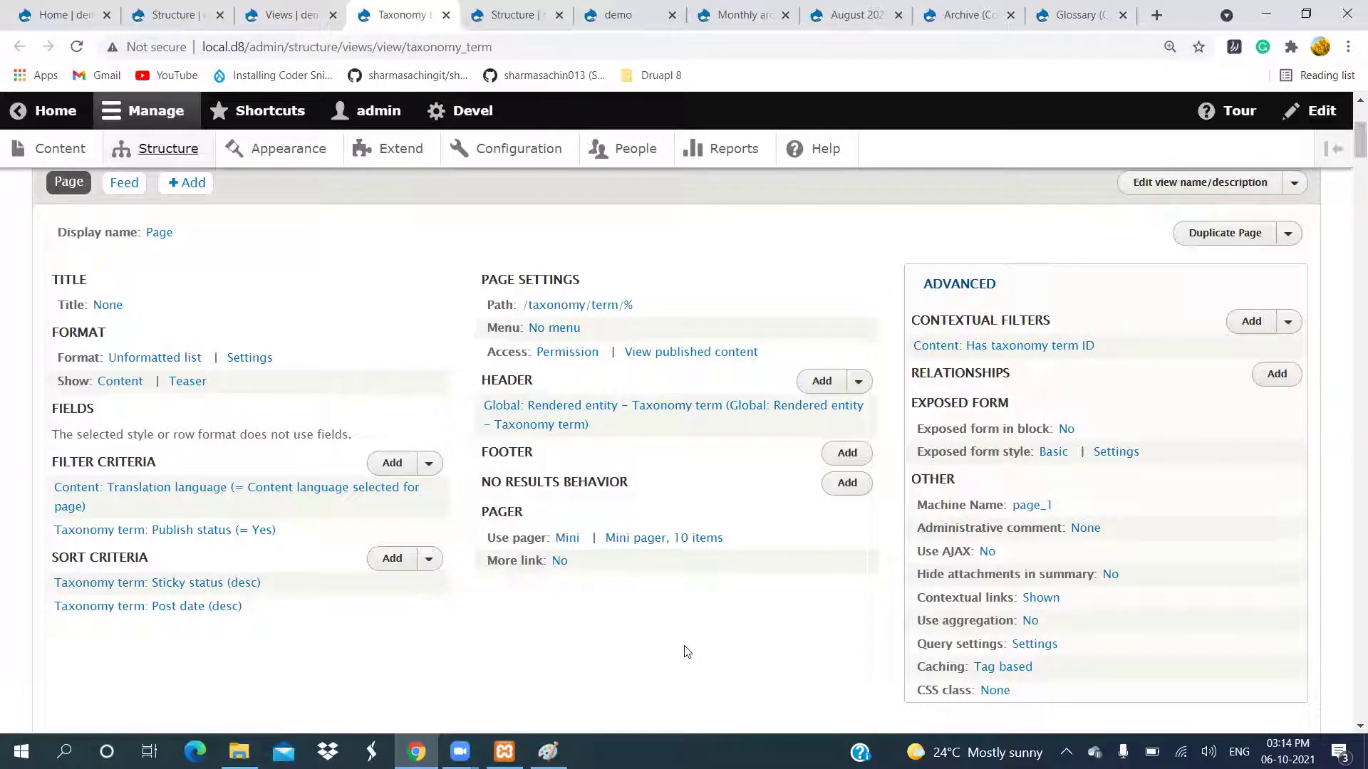
left_click(513, 14)
scroll(565, 406, "down", 3)
left_click(96, 541)
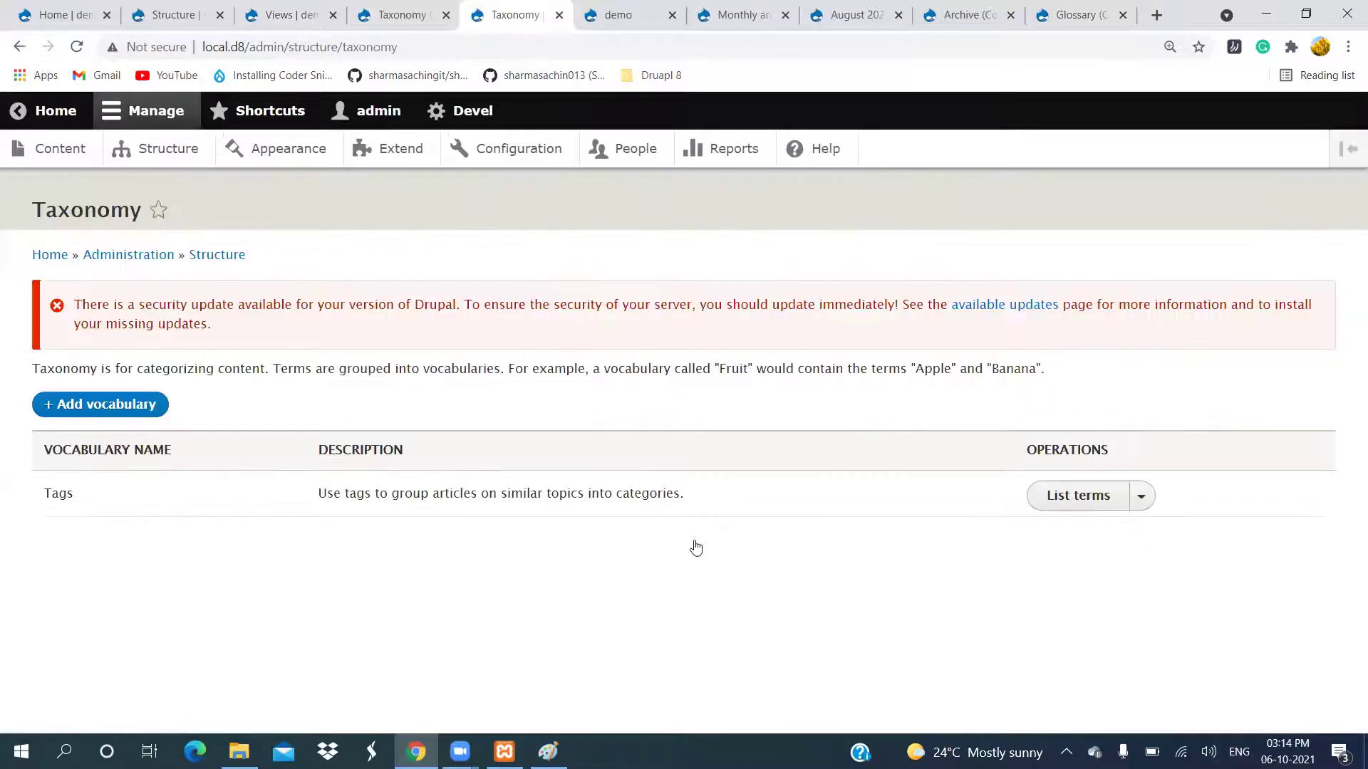
left_click(1074, 502)
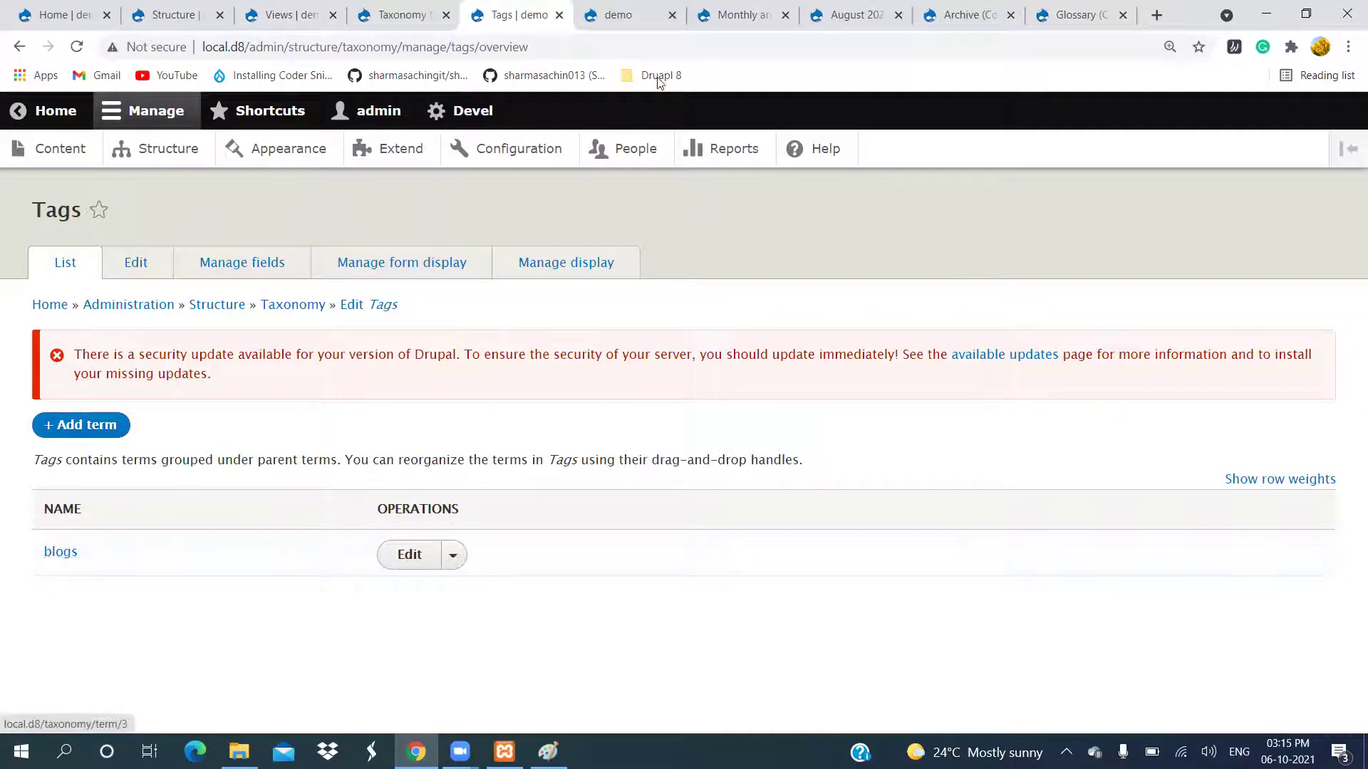
Return to the Taxonomy term view, update its preview with the contextual filter value 3 and examine the previewed content.
left_click(400, 14)
scroll(627, 470, "down", 9)
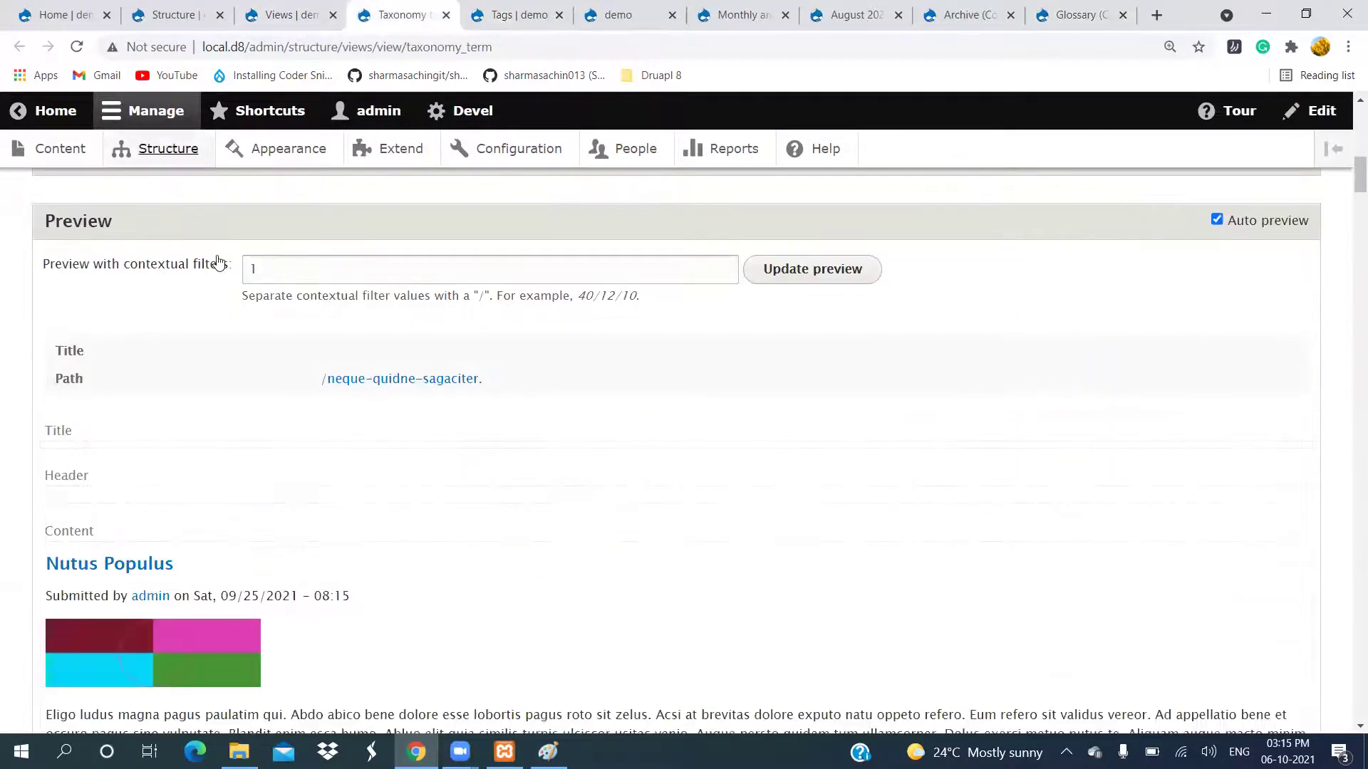
double_click(336, 265)
type("3")
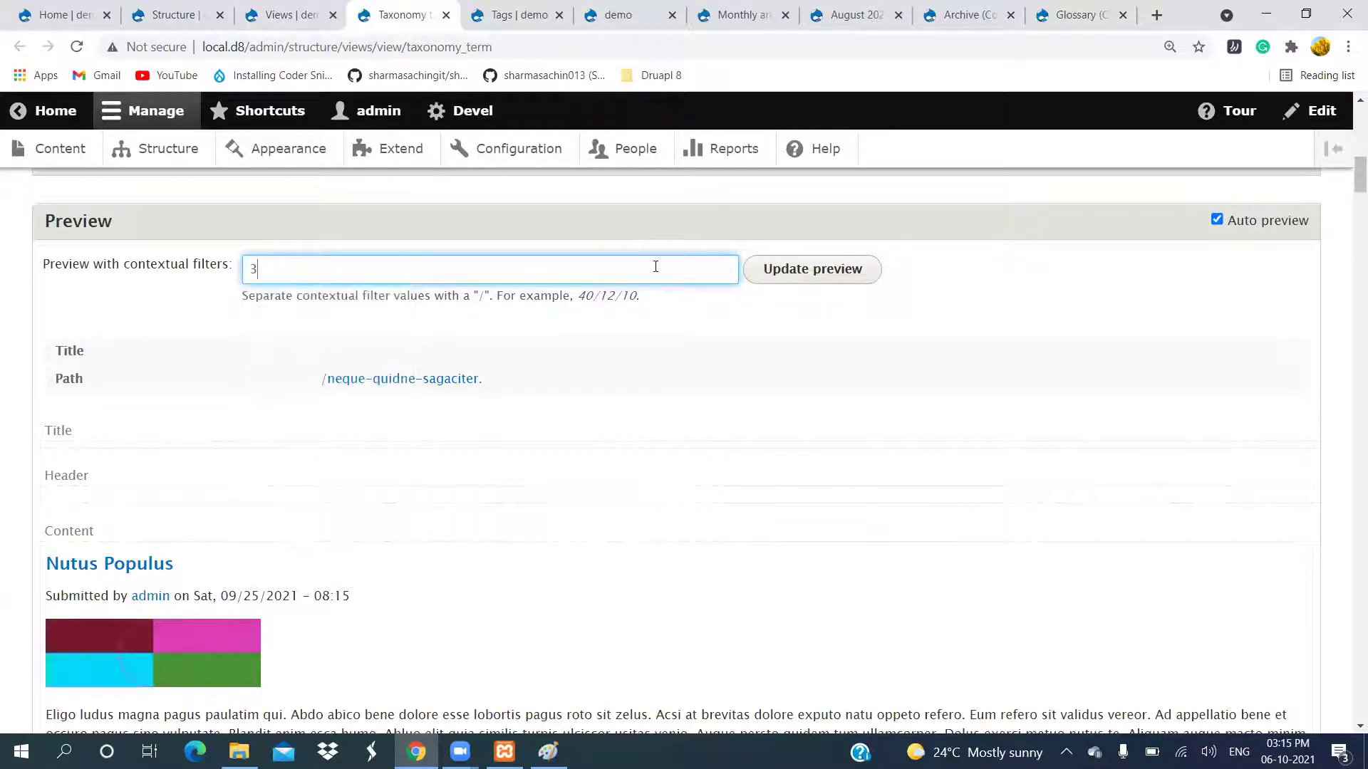
left_click(798, 272)
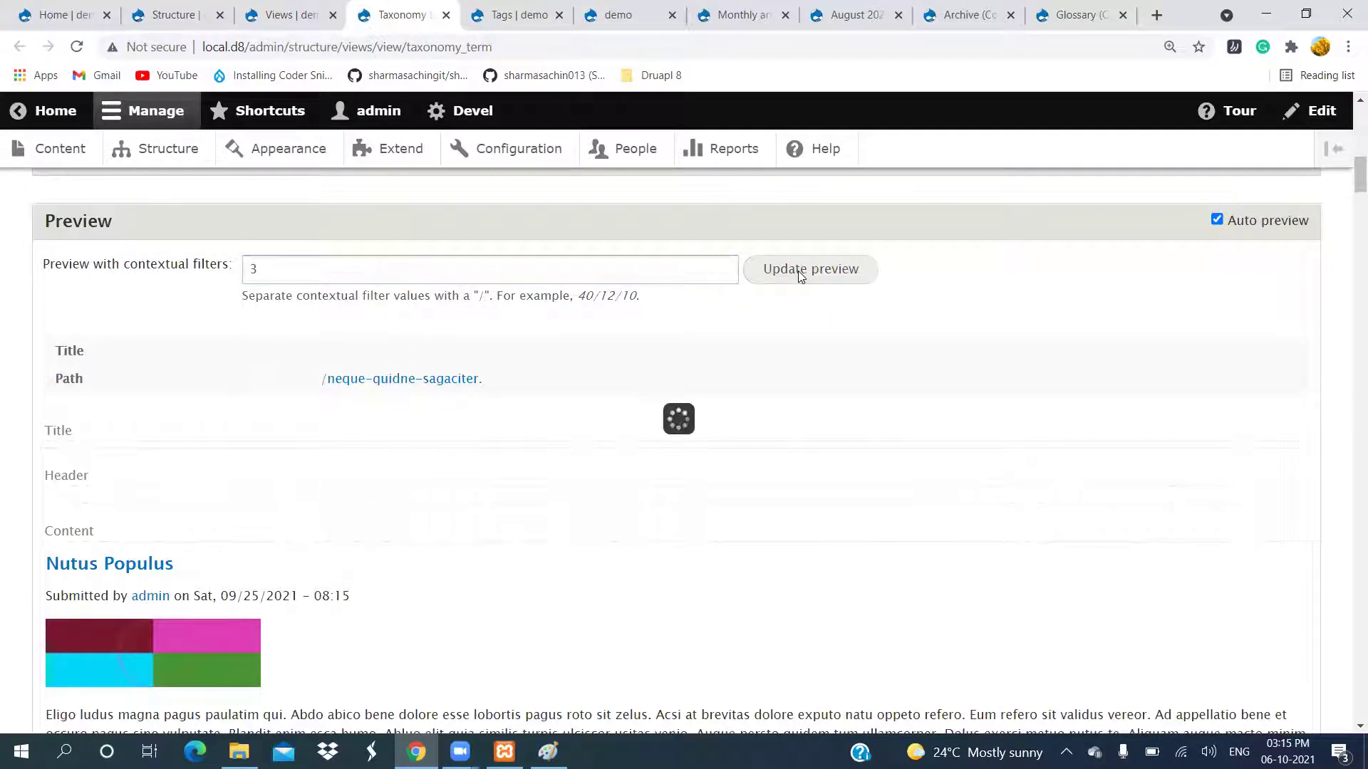
scroll(836, 469, "down", 3)
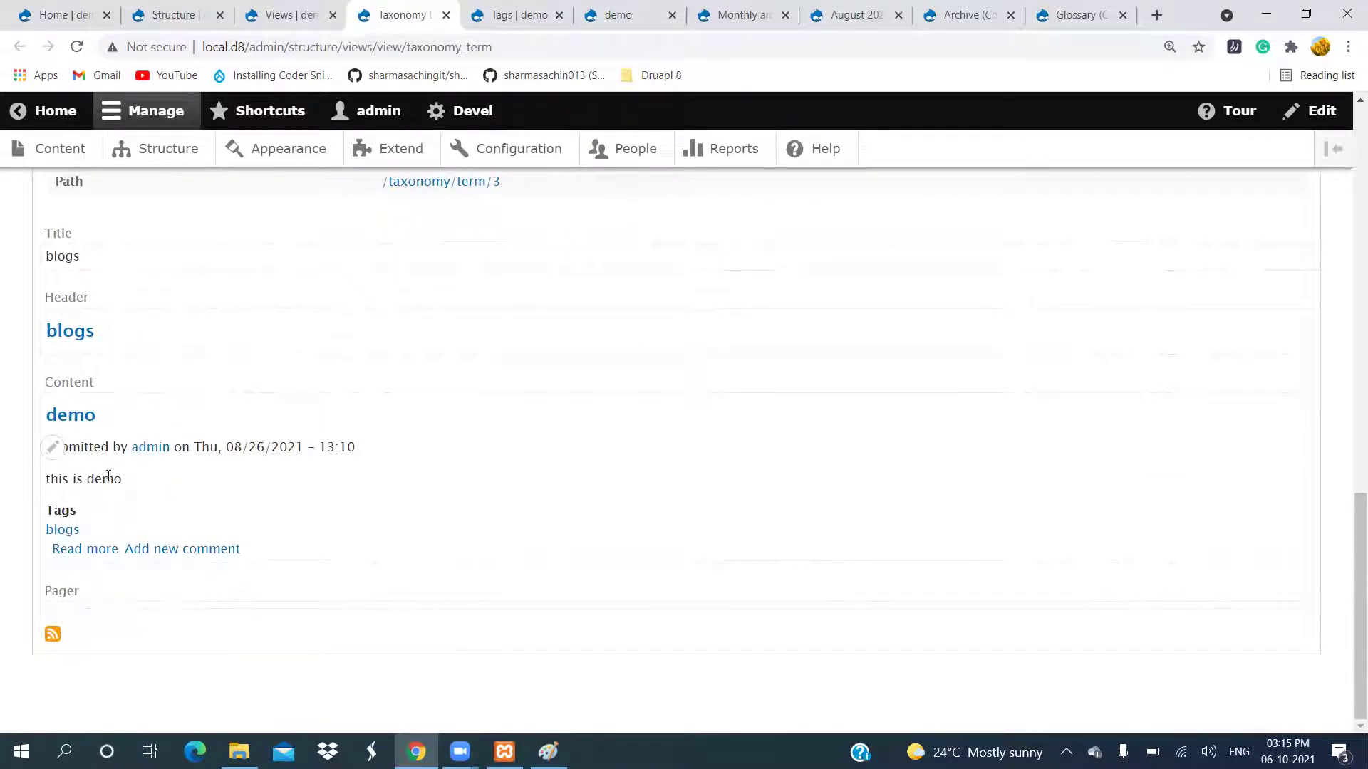
Open the previewed demo article in a new tab, go to its edit form and highlight the value of its Tags field.
right_click(77, 419)
left_click(161, 427)
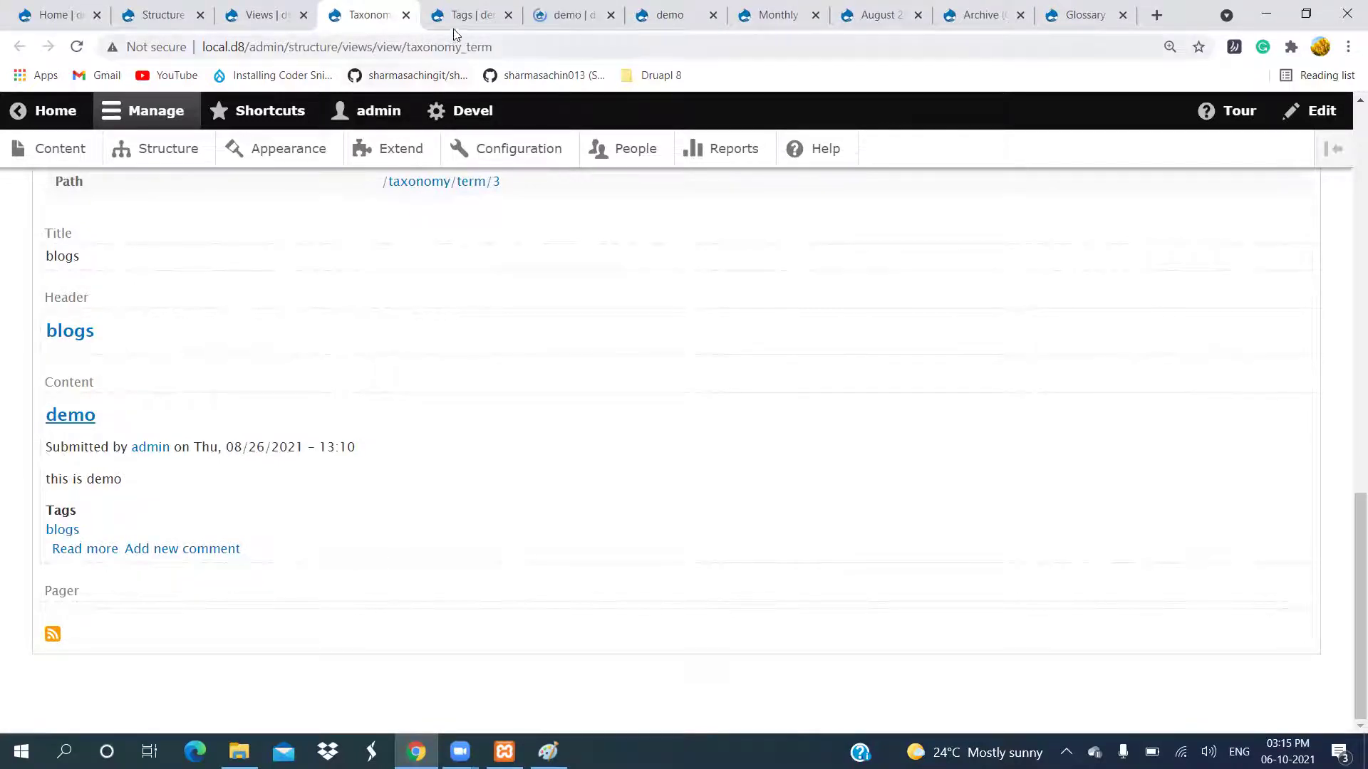
left_click(572, 18)
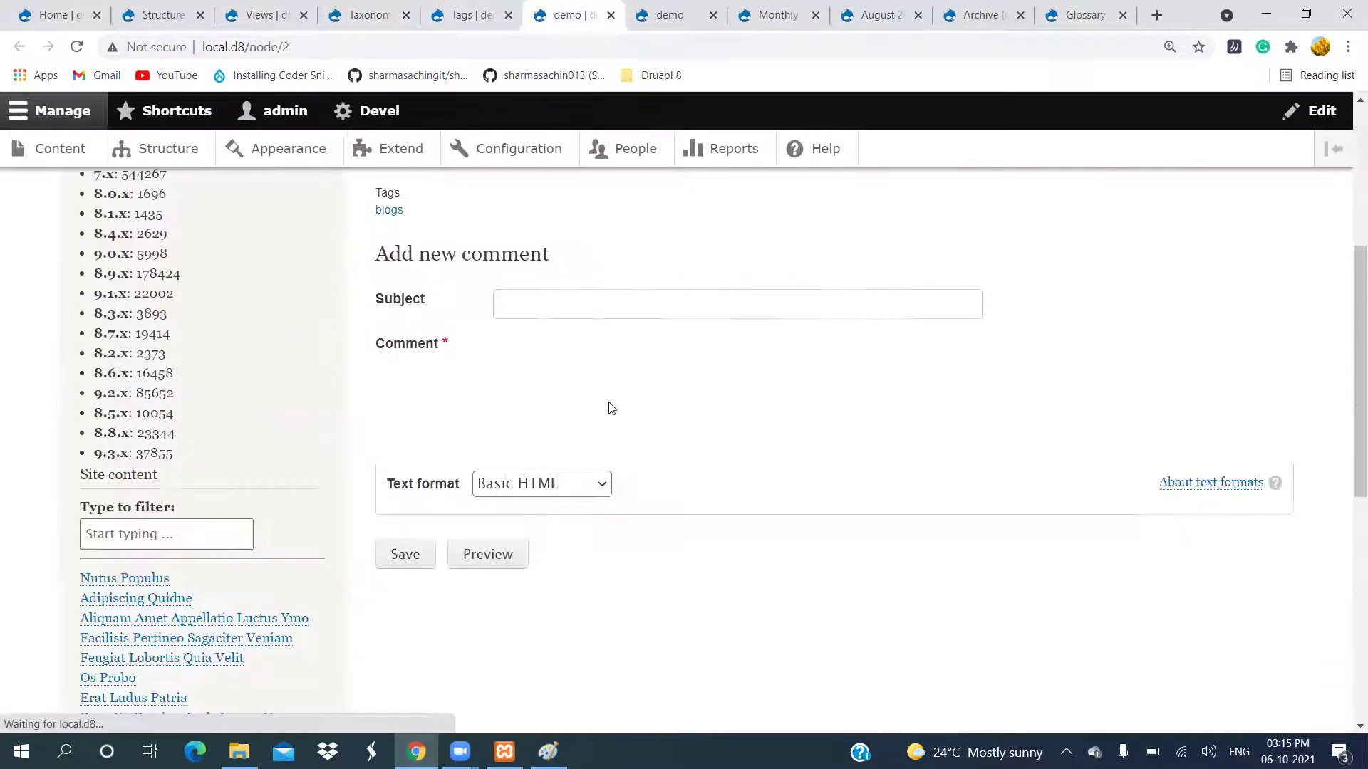
left_click(455, 364)
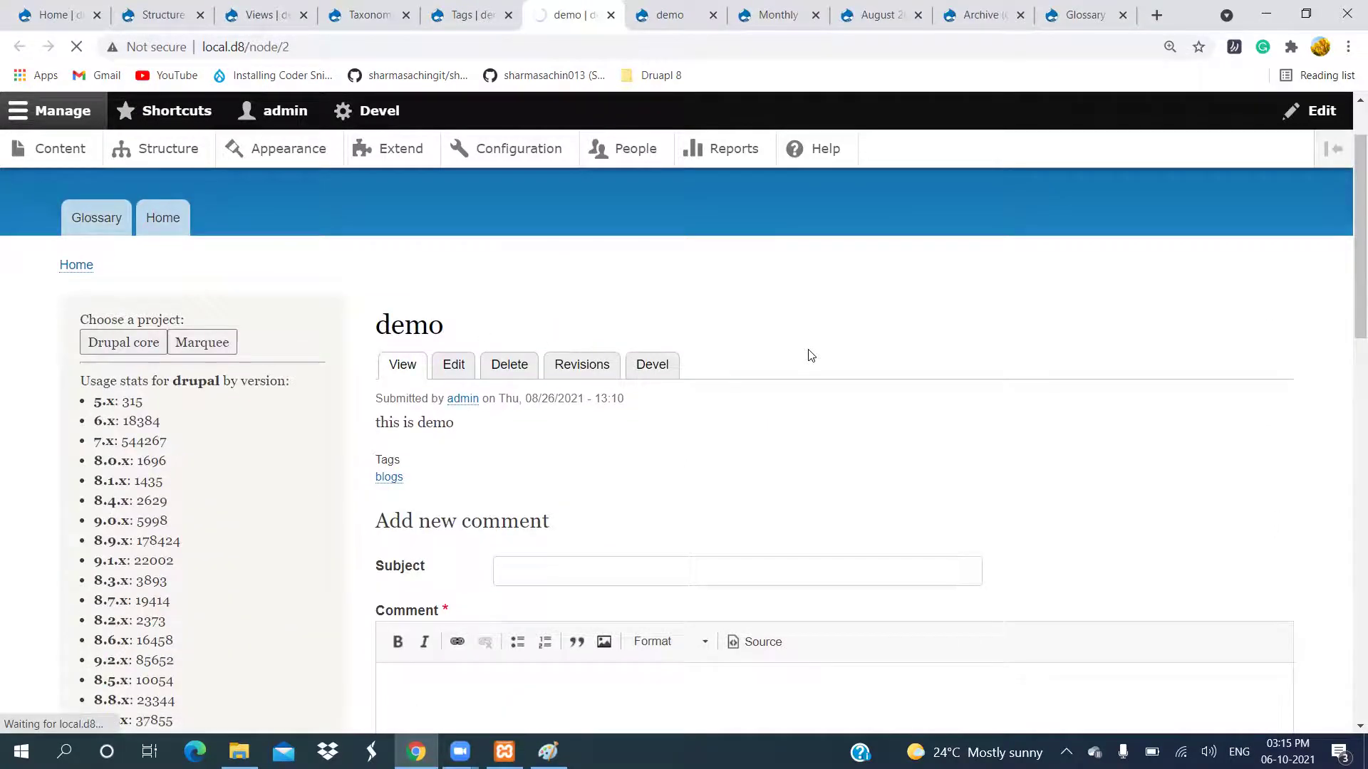
scroll(662, 427, "down", 5)
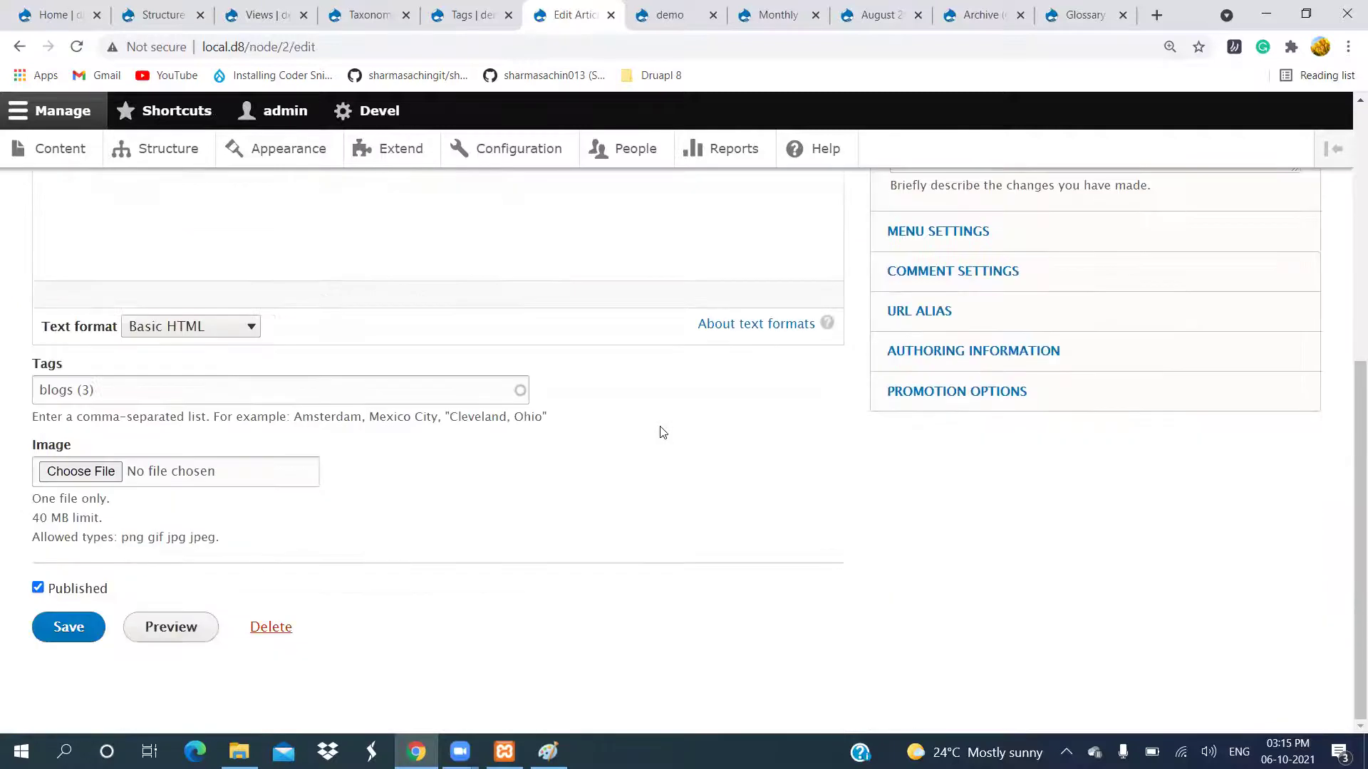
left_click_drag(117, 386, 0, 390)
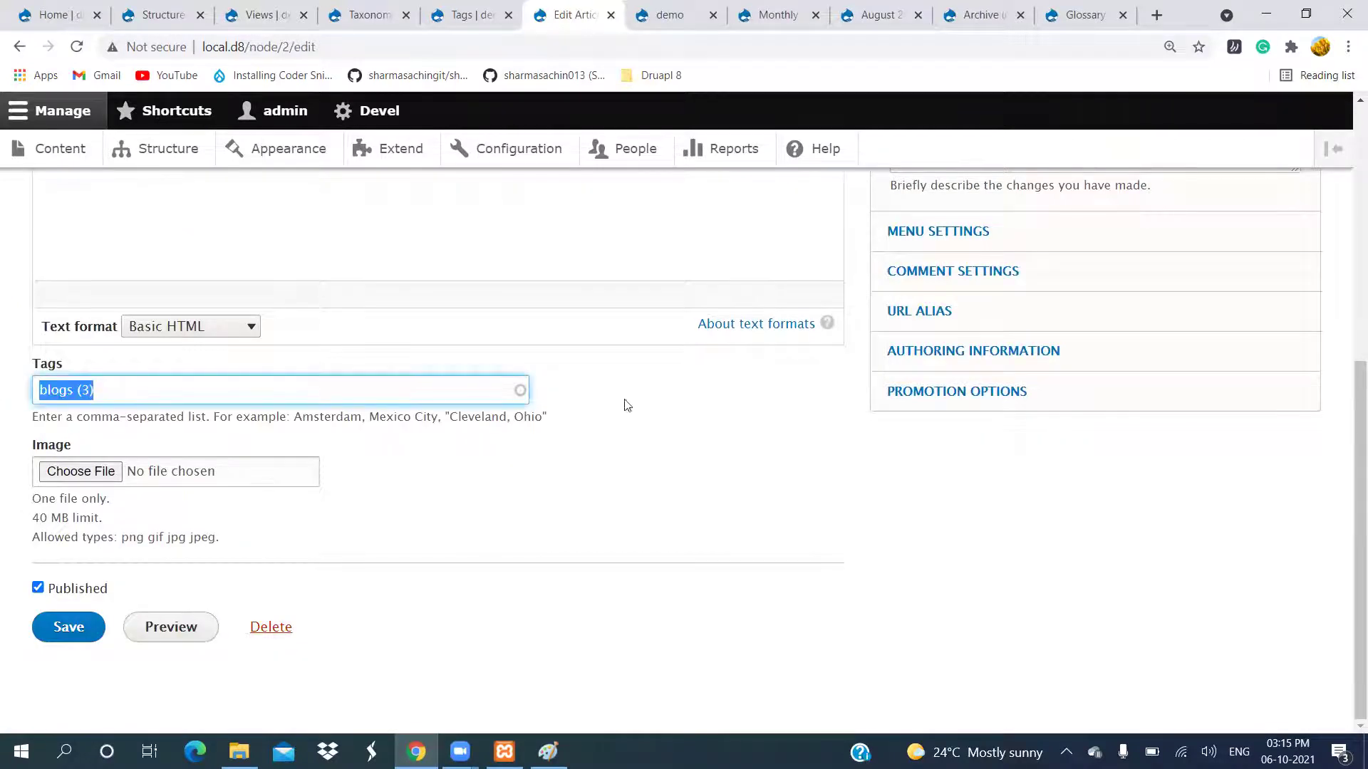
Close the article and Tags vocabulary tabs and look over the Taxonomy term view's path and contextual filter.
left_click(611, 15)
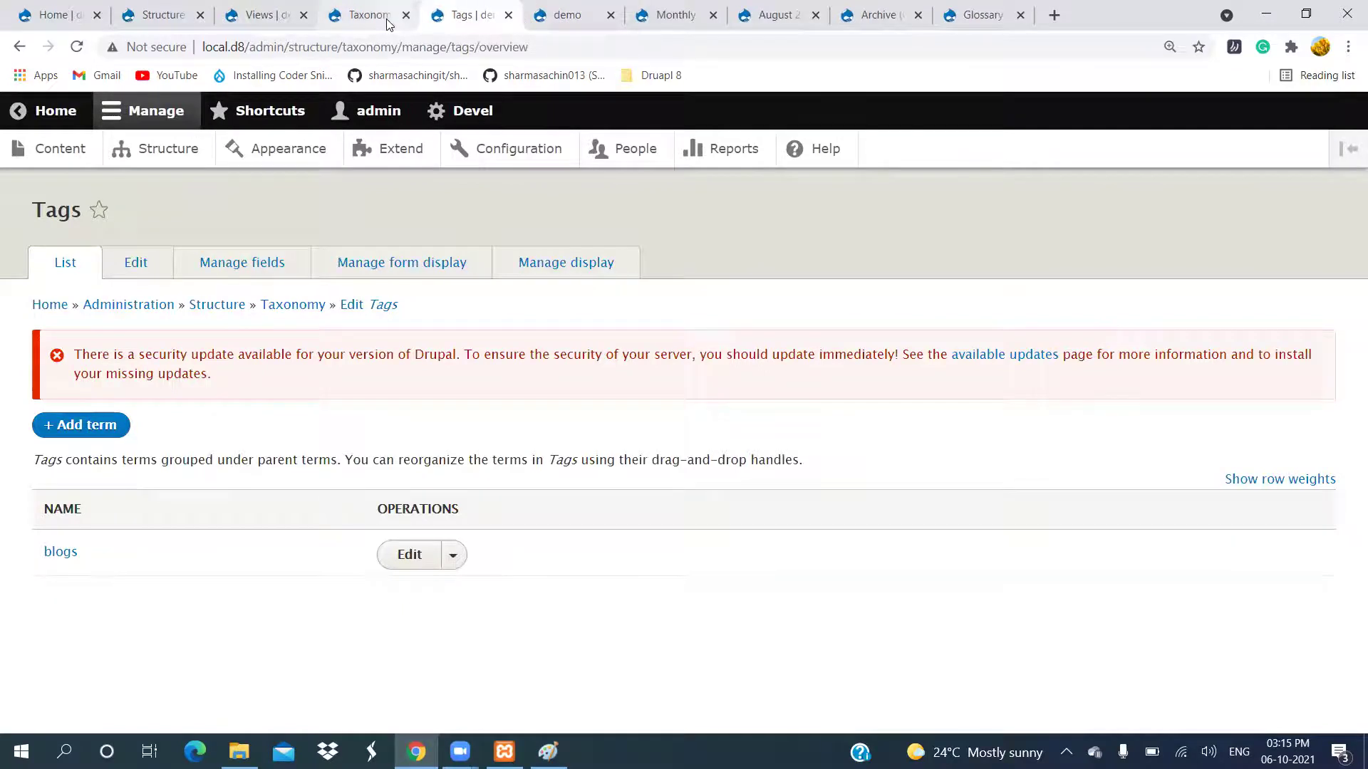
left_click(508, 15)
scroll(701, 286, "up", 15)
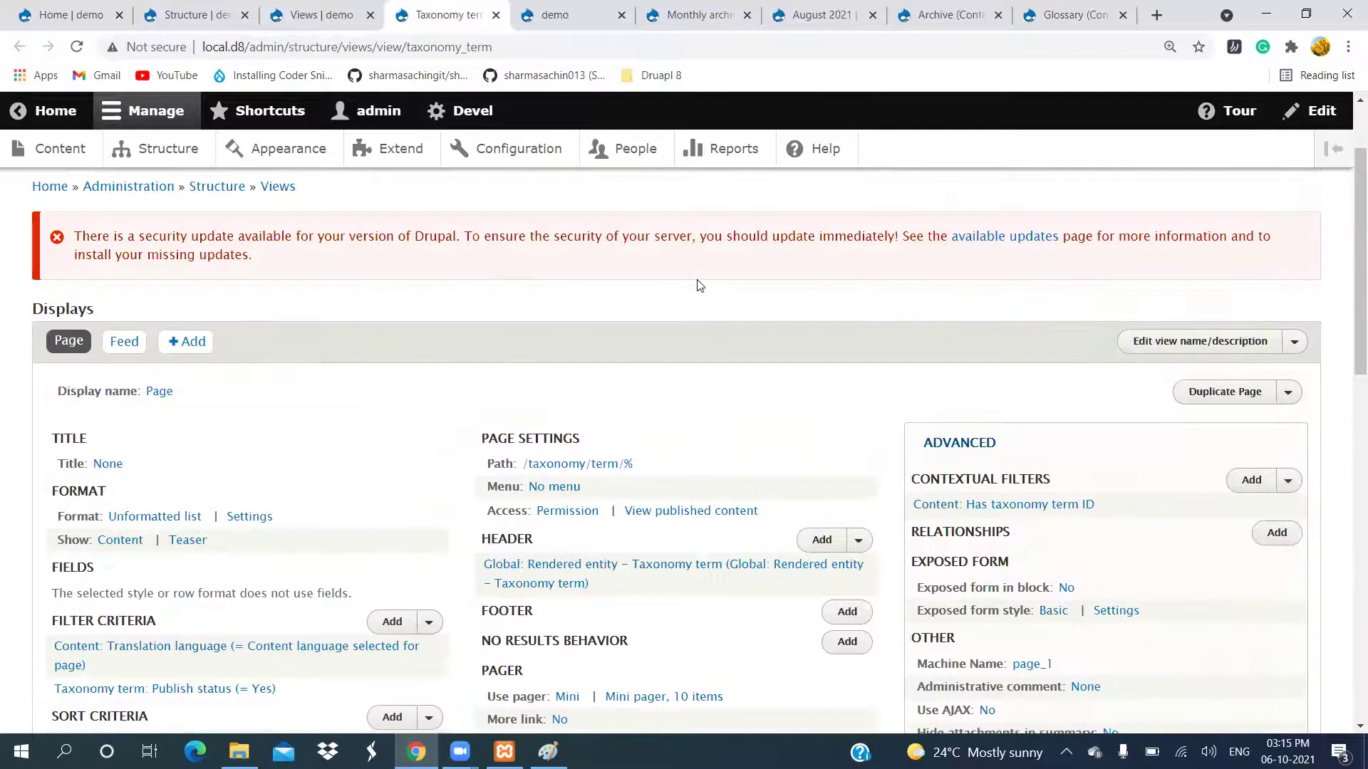
scroll(1045, 513, "down", 3)
scroll(1048, 519, "up", 2)
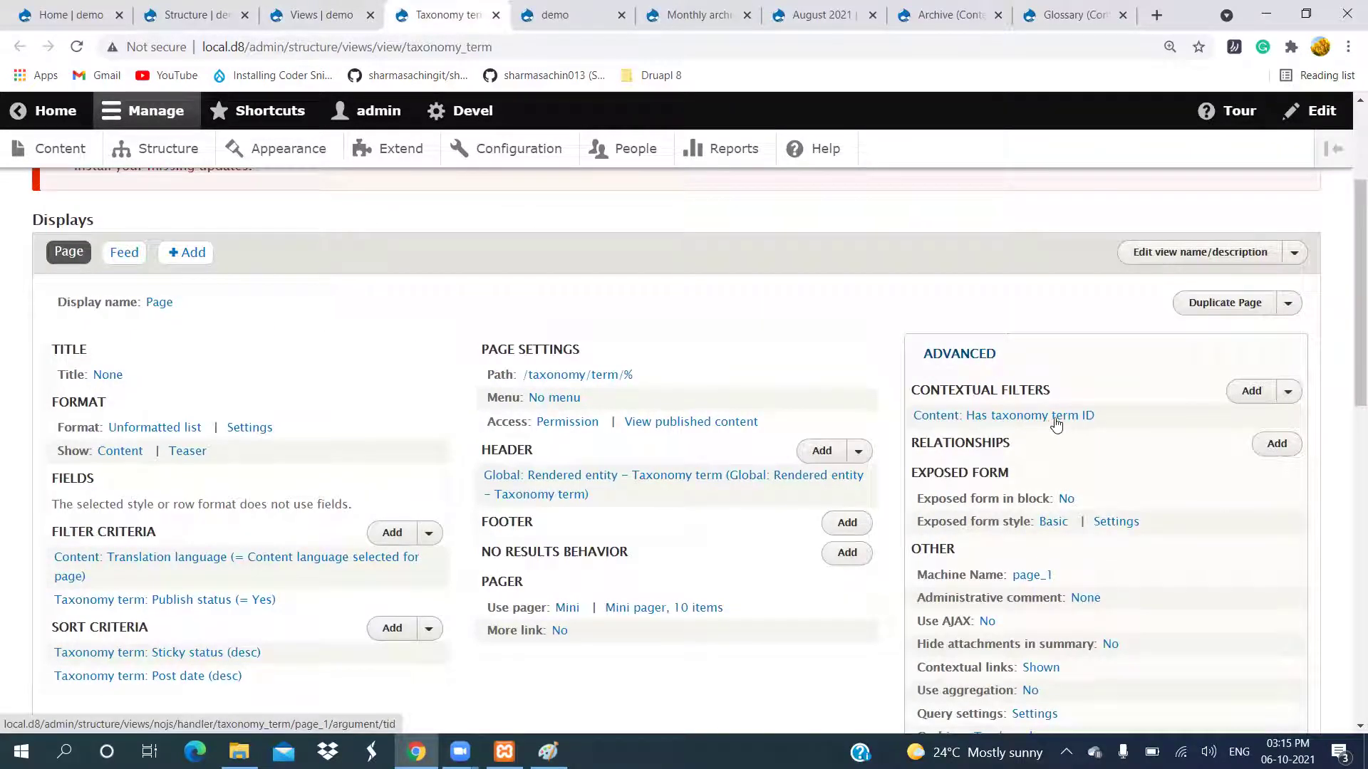
Revisit the Monthly archive page and the Archive and Glossary view configurations.
left_click(713, 17)
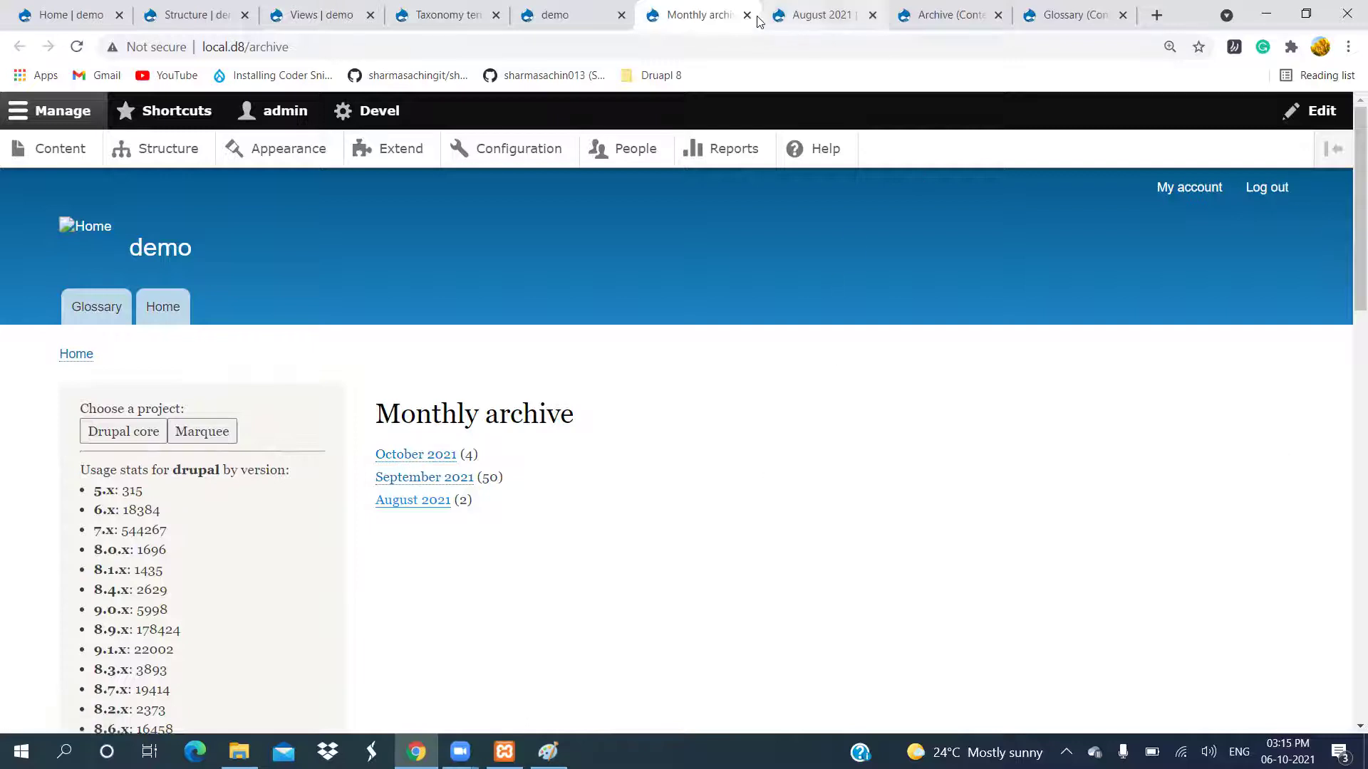
left_click(942, 27)
left_click(1056, 27)
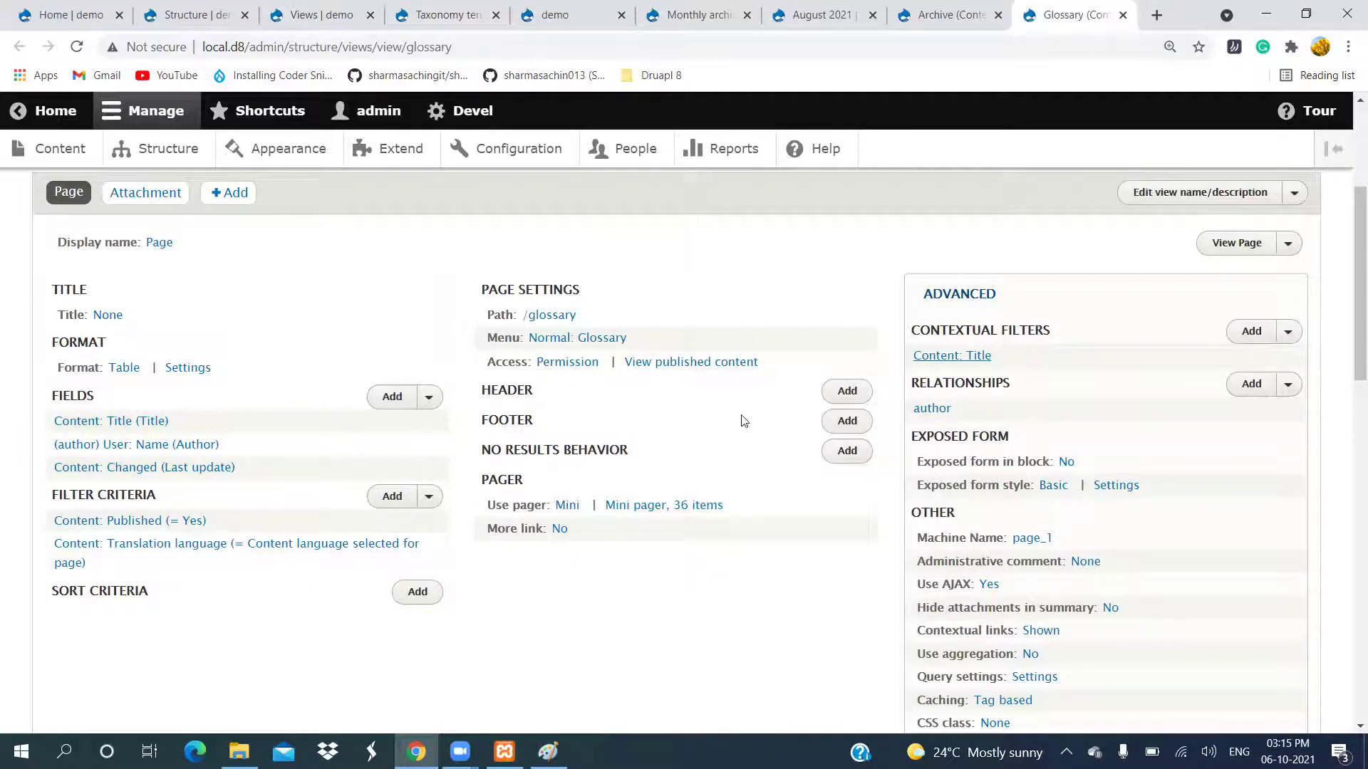
Close the Glossary view, Archive view, August 2021 and Monthly archive tabs.
left_click(1124, 16)
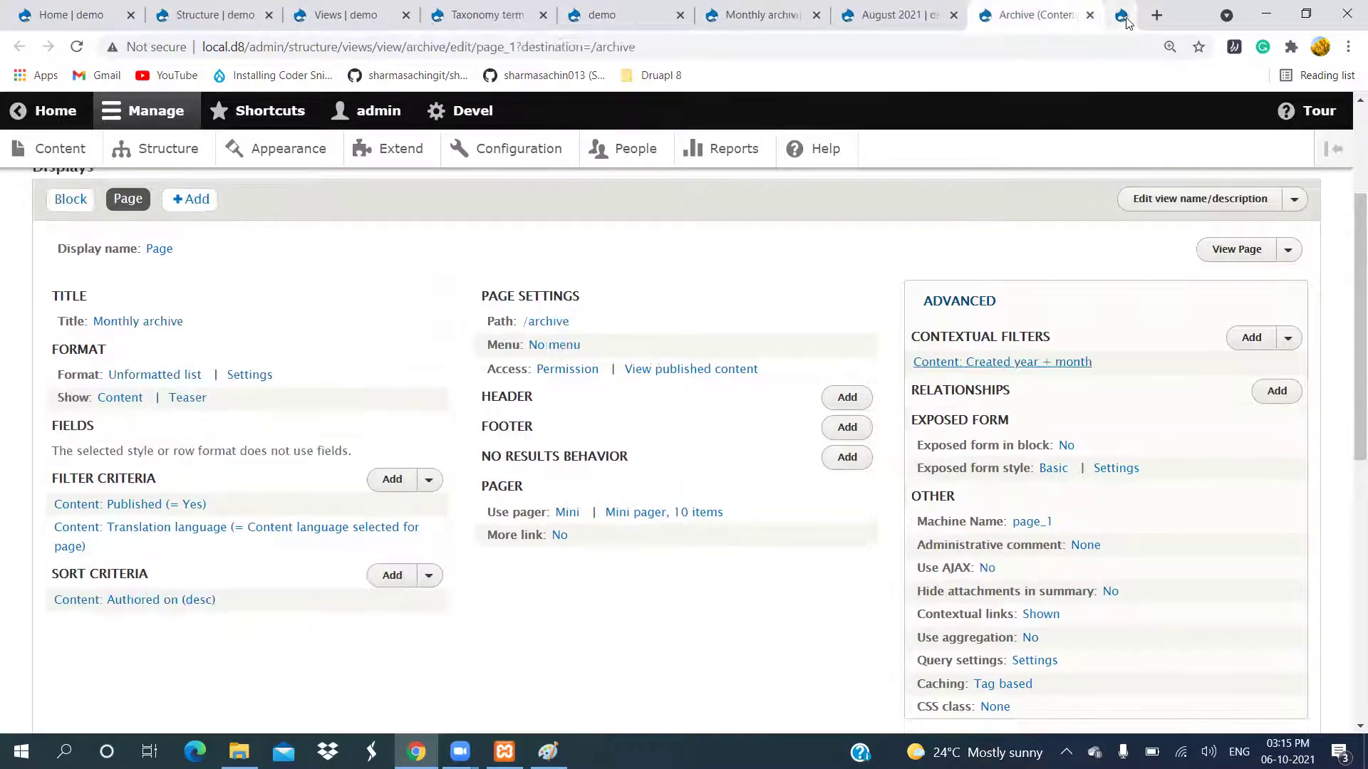
left_click(1123, 15)
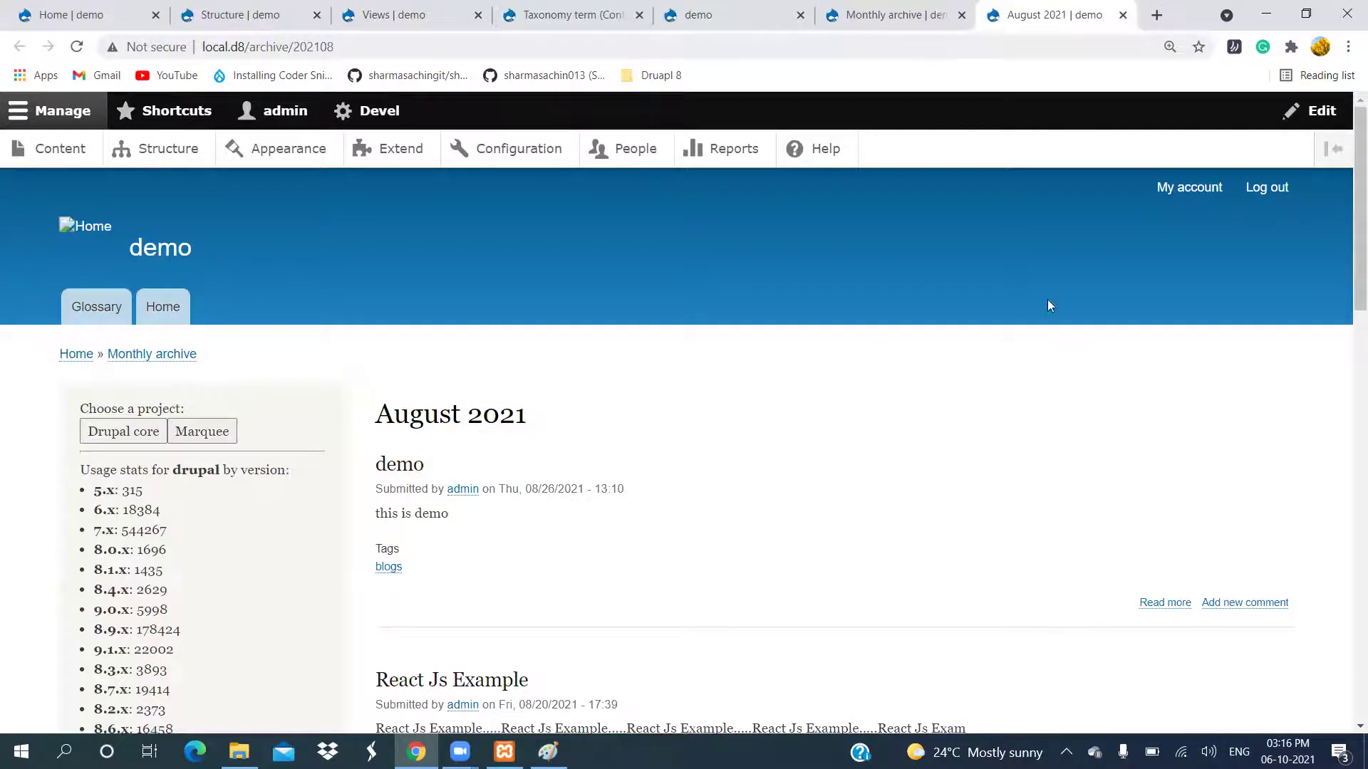
left_click(961, 15)
left_click(961, 15)
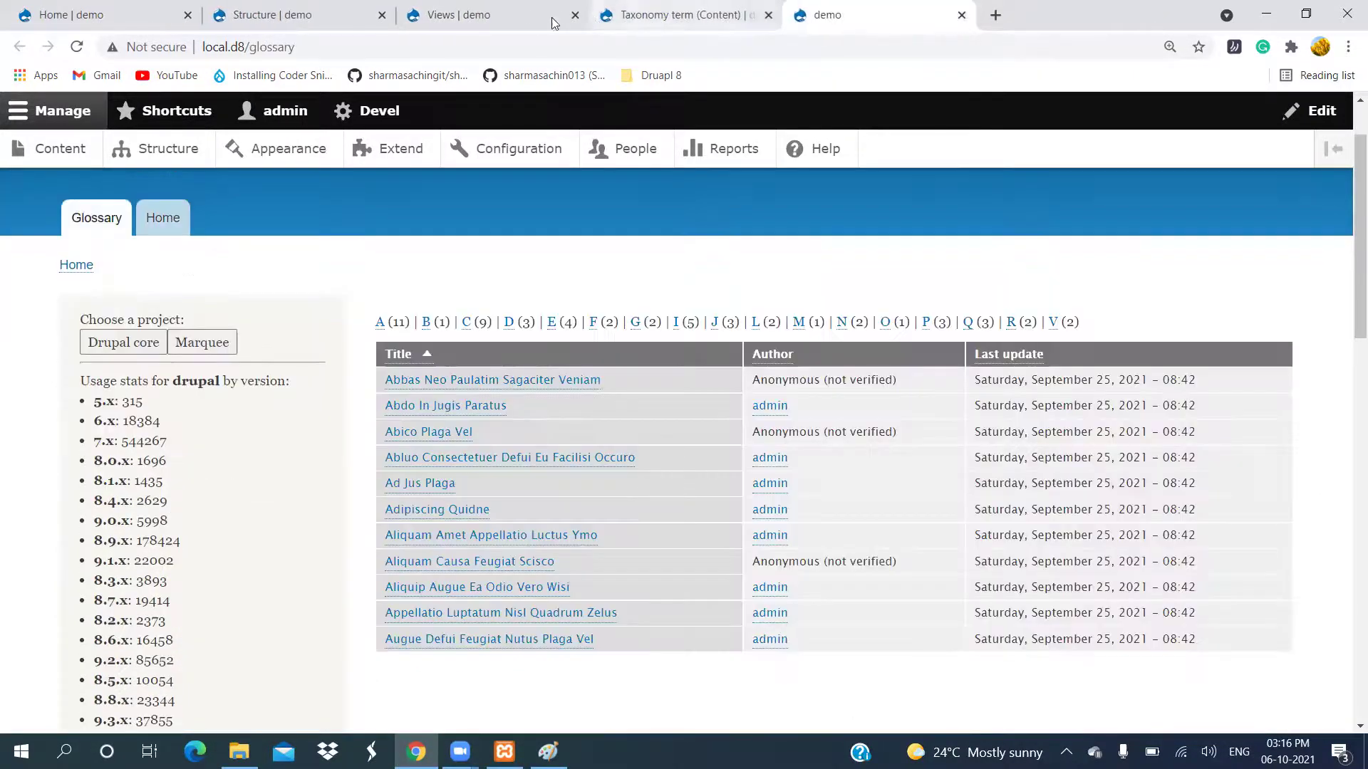
Glance at the Views and Structure pages, return to the Taxonomy term view and highlight its Filter criteria heading.
left_click(470, 22)
left_click(344, 18)
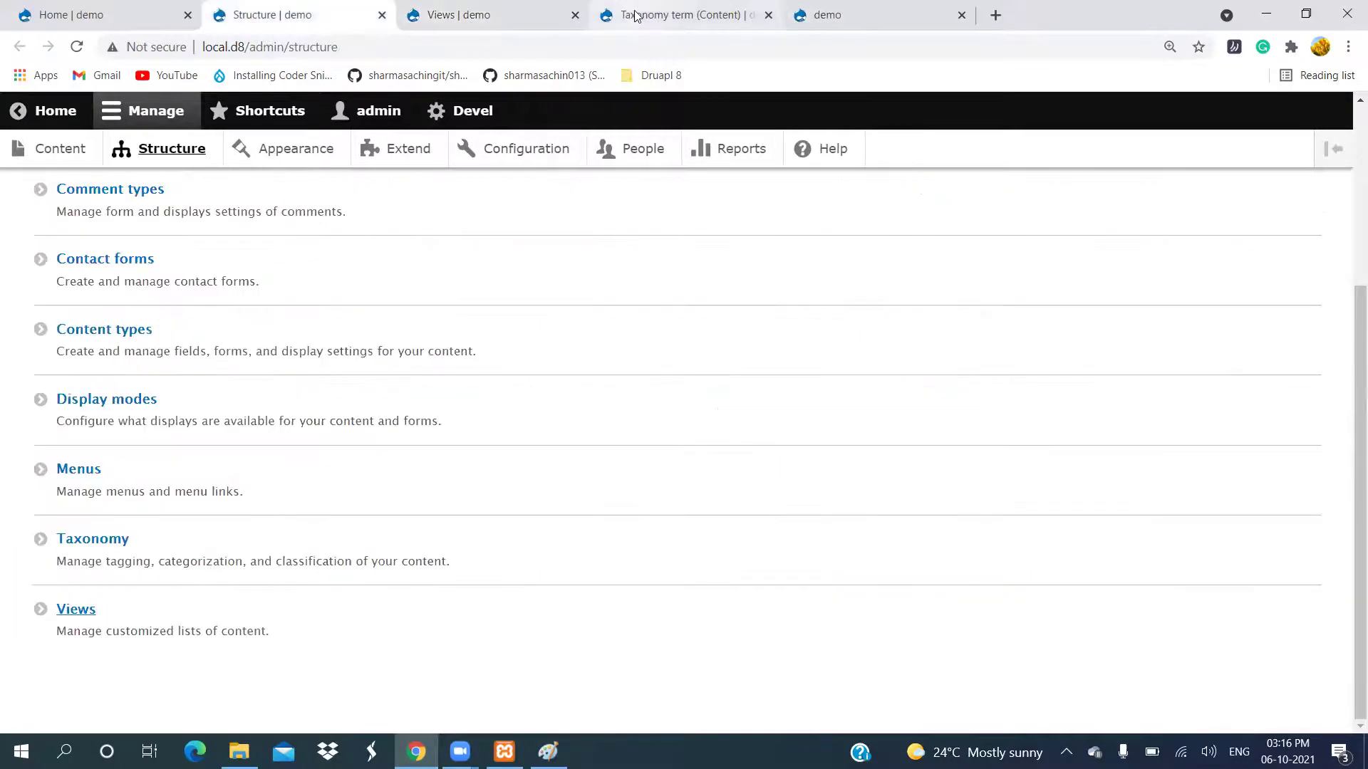
left_click(633, 15)
scroll(690, 430, "down", 3)
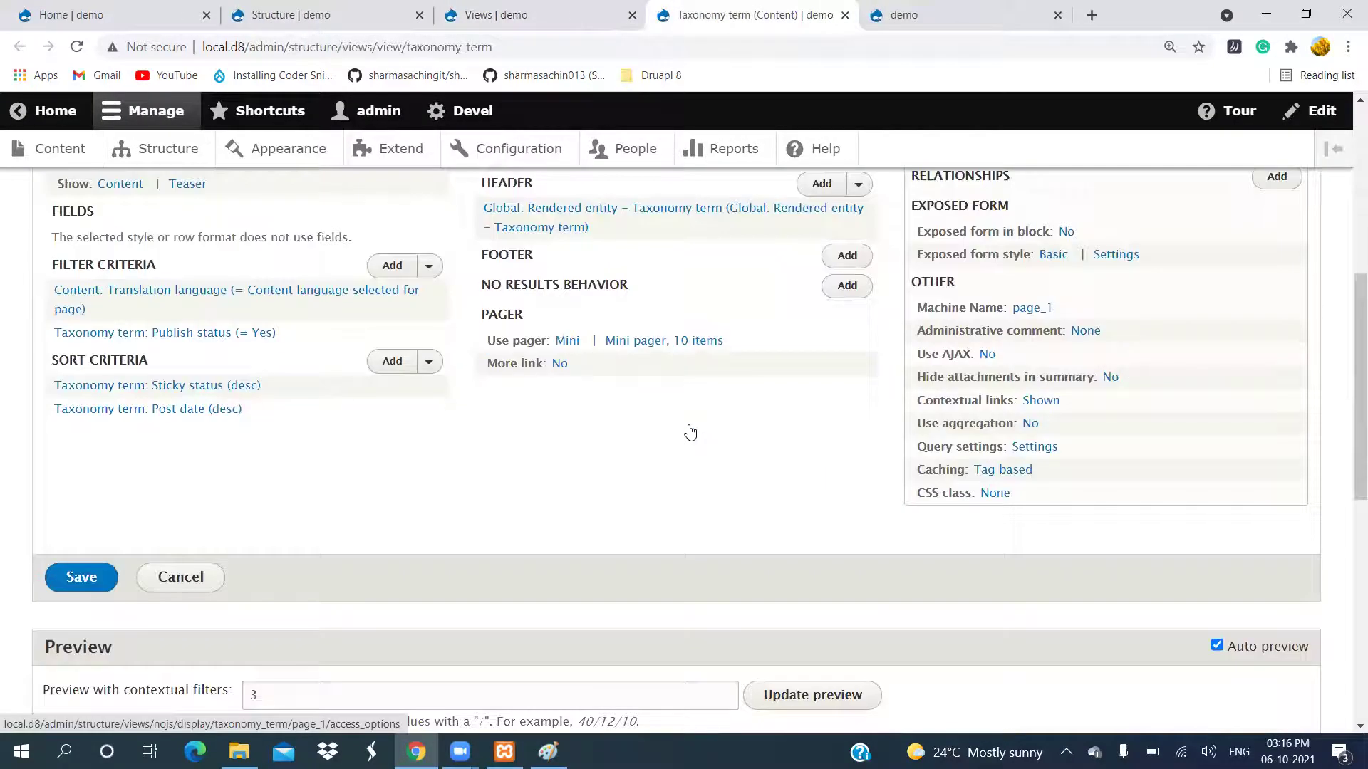
left_click_drag(49, 263, 153, 262)
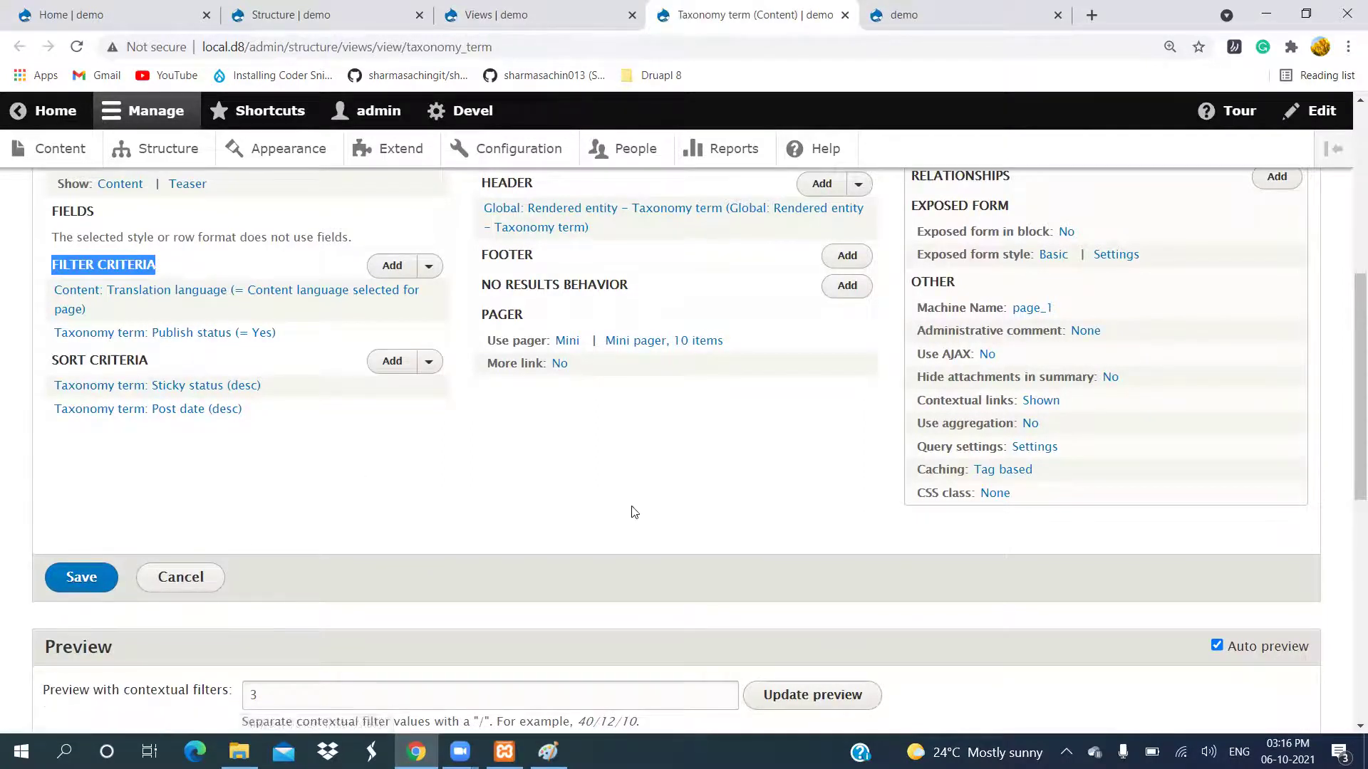
scroll(631, 510, "up", 3)
scroll(634, 513, "down", 3)
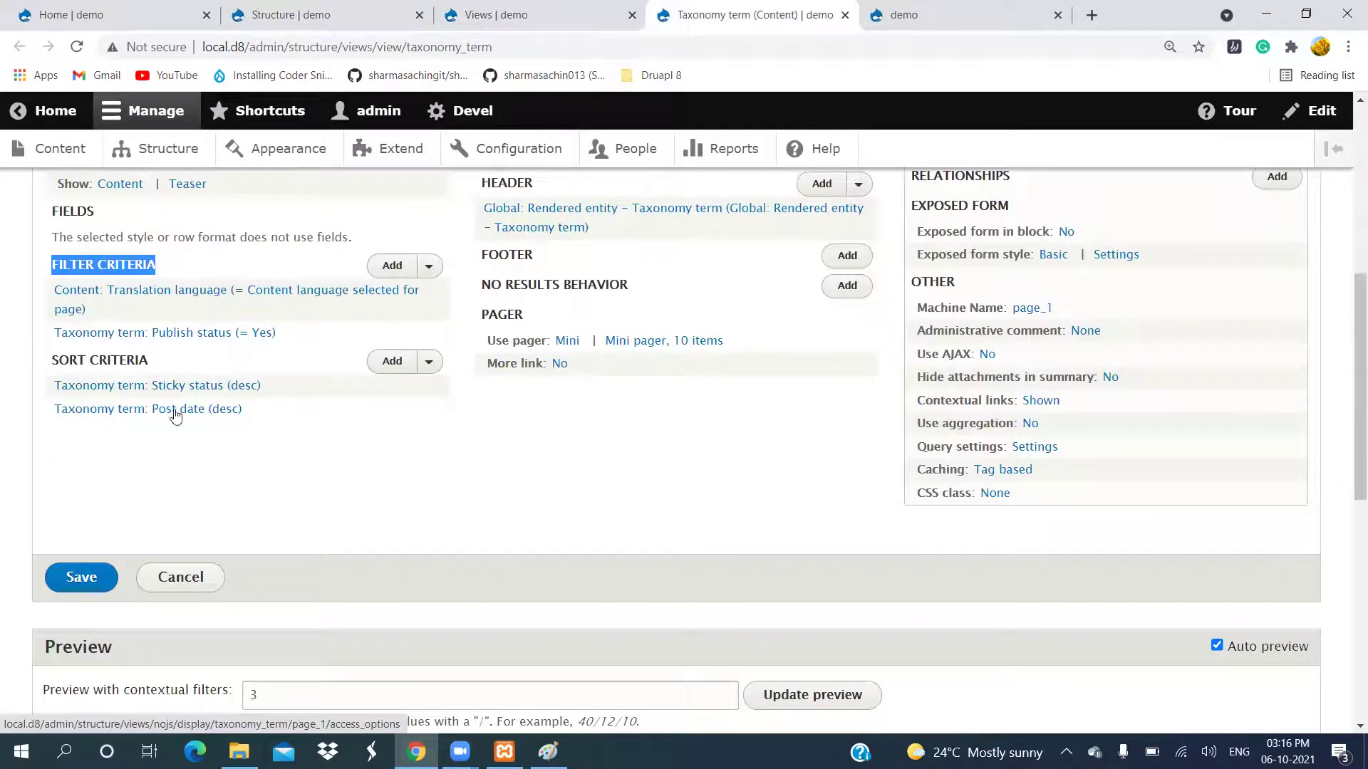
Examine the configuration of the Taxonomy term: Publish status filter and close it without applying changes.
left_click(216, 338)
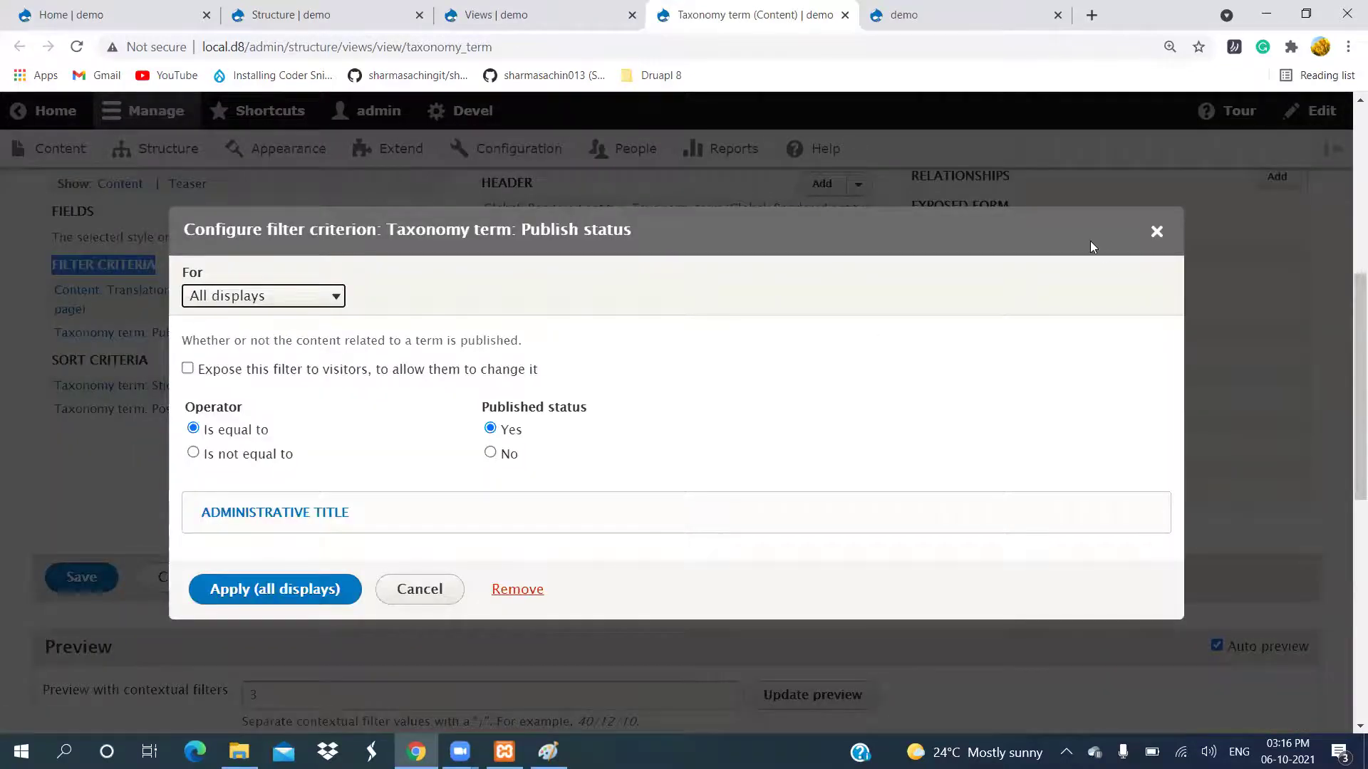
left_click(1157, 231)
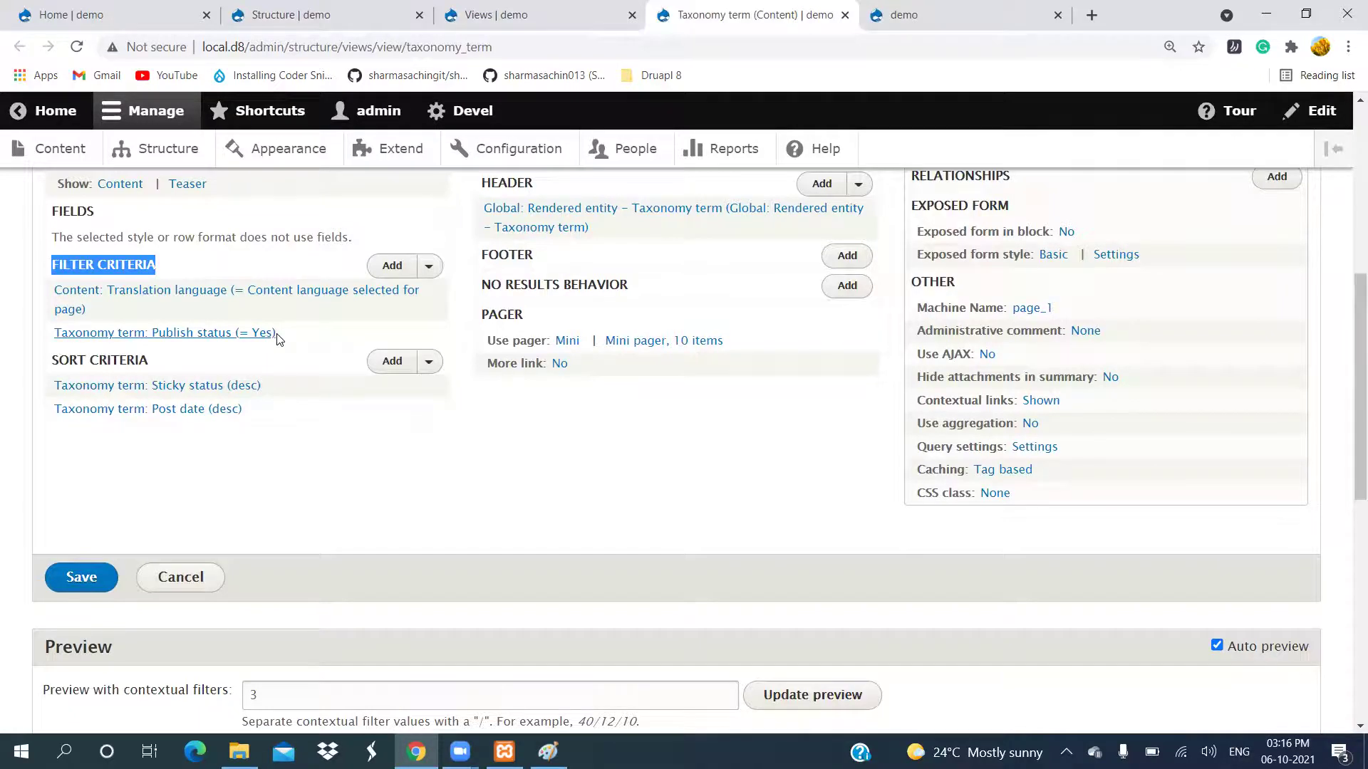
scroll(363, 460, "up", 3)
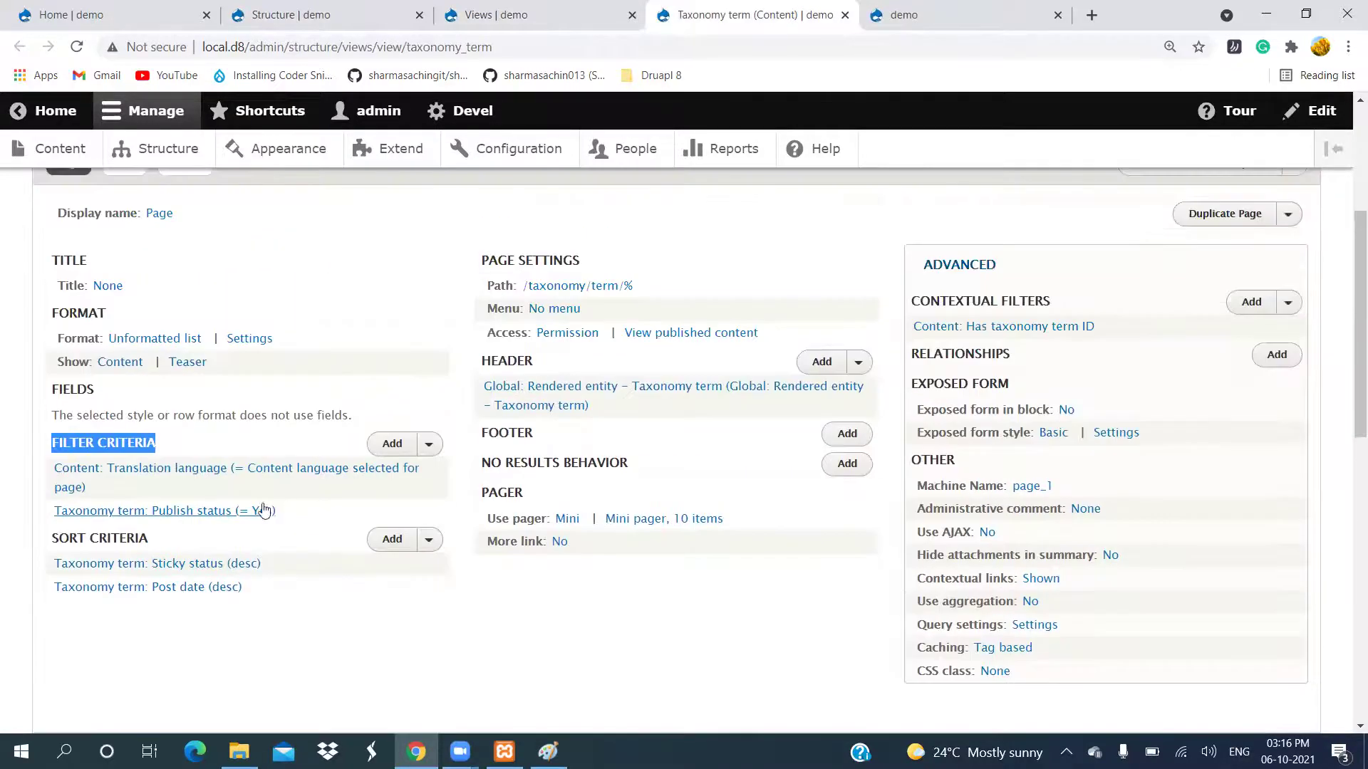